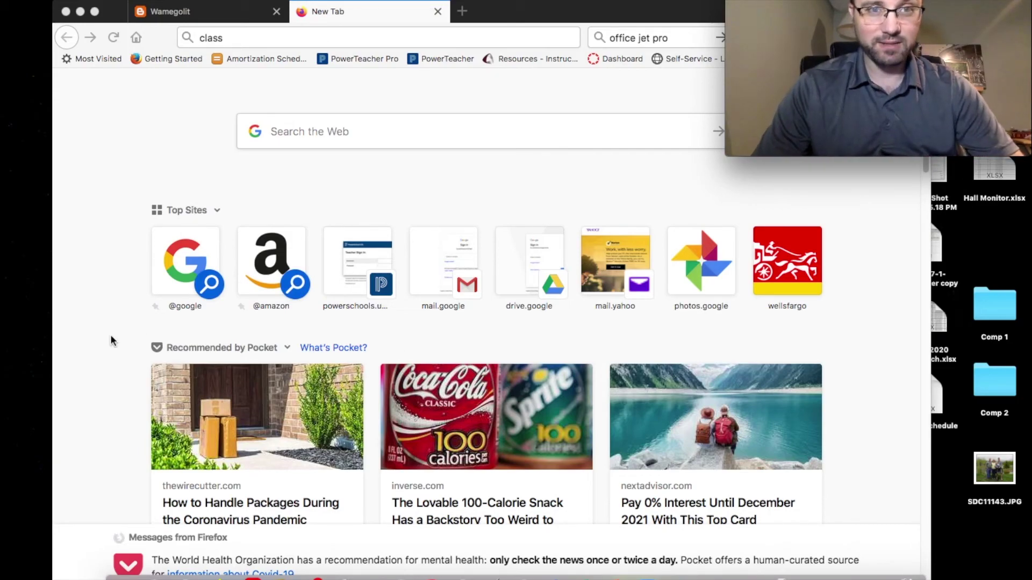
Search Google for 'google classroom' and open the Google Classroom Classes page.
left_click(238, 39)
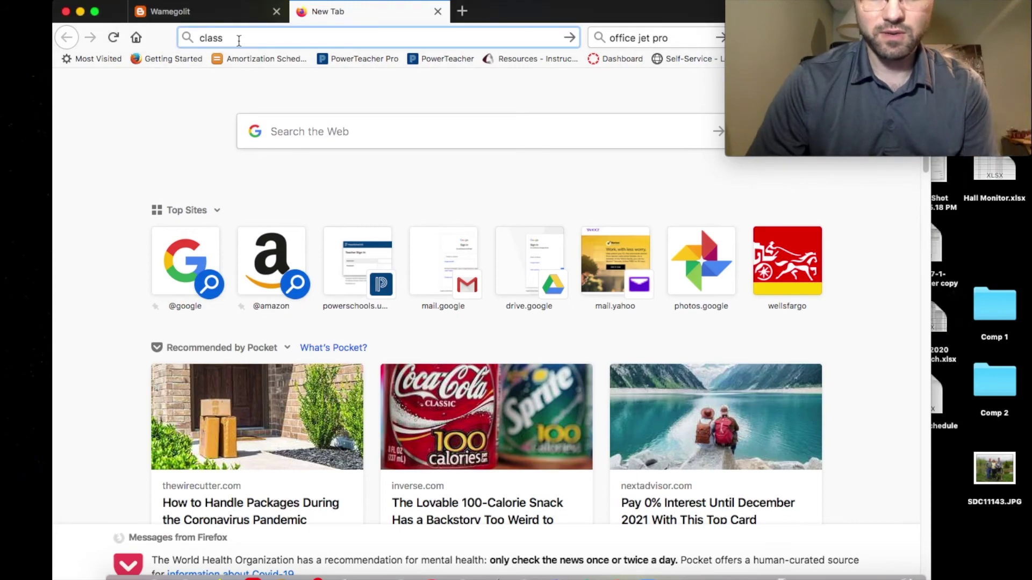
left_click_drag(678, 37, 571, 27)
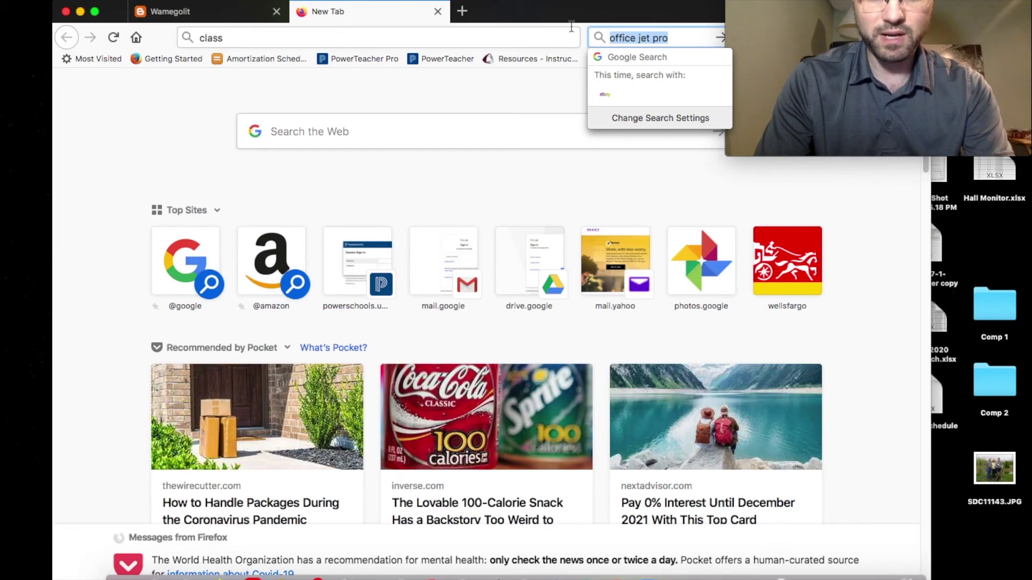
type("go")
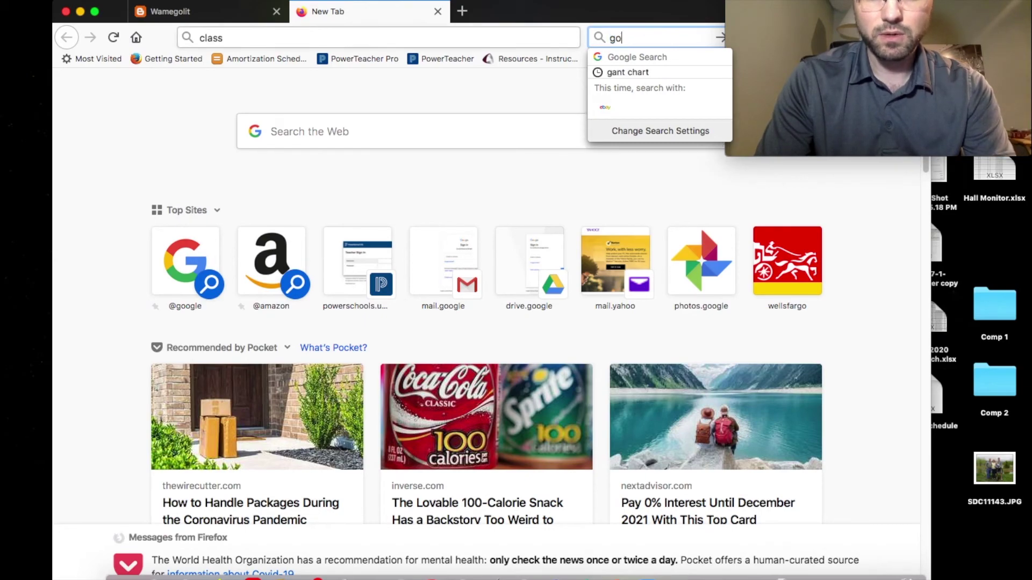
type("ogle classroom")
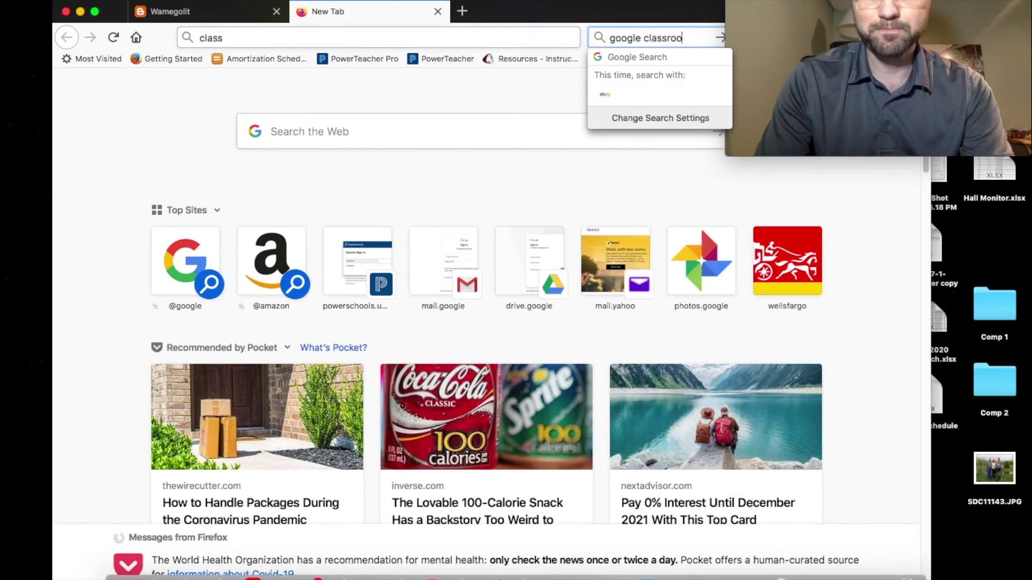
key("Return")
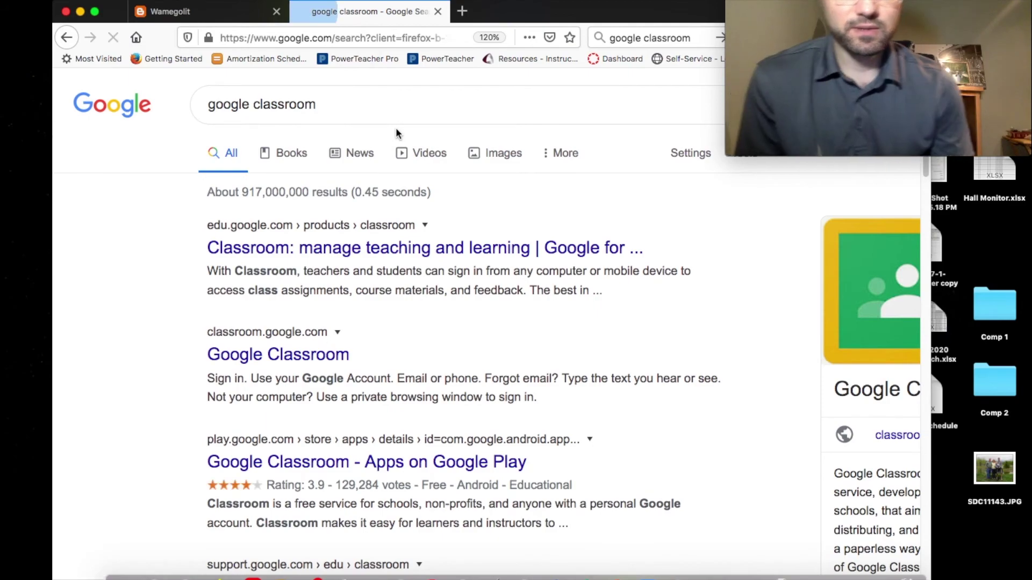
left_click(311, 358)
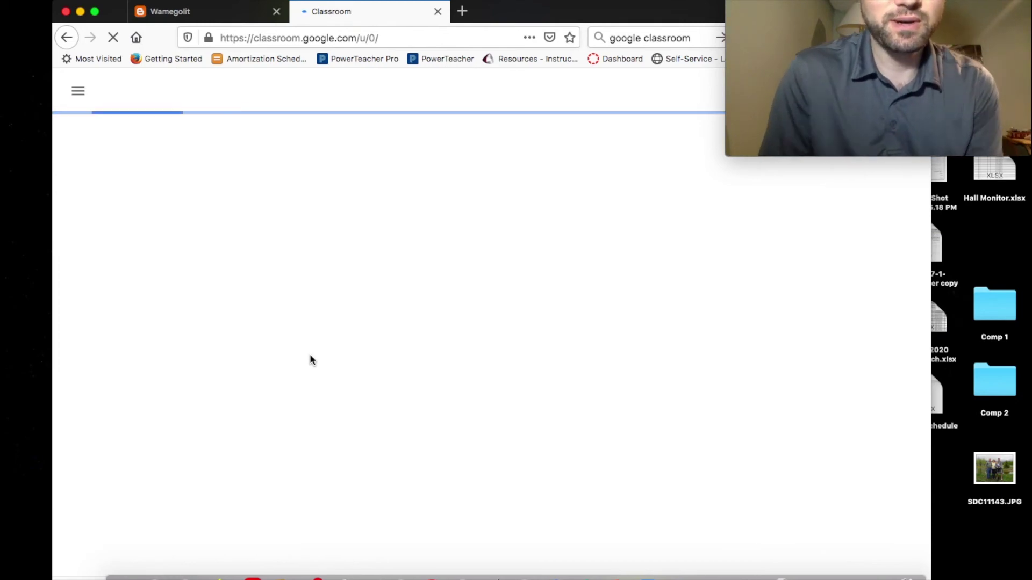
left_click_drag(118, 18, 78, 82)
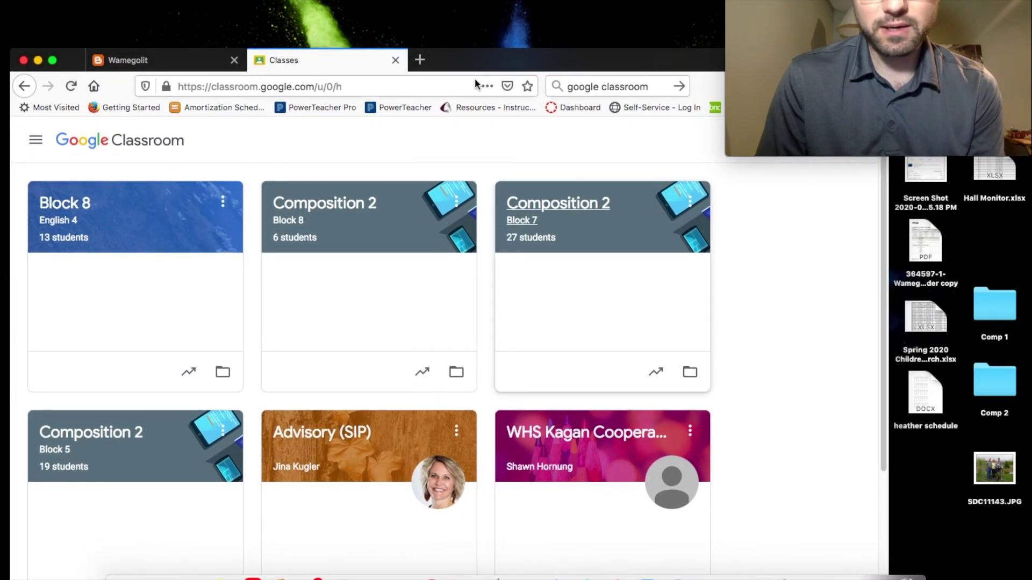
left_click_drag(516, 58, 427, 100)
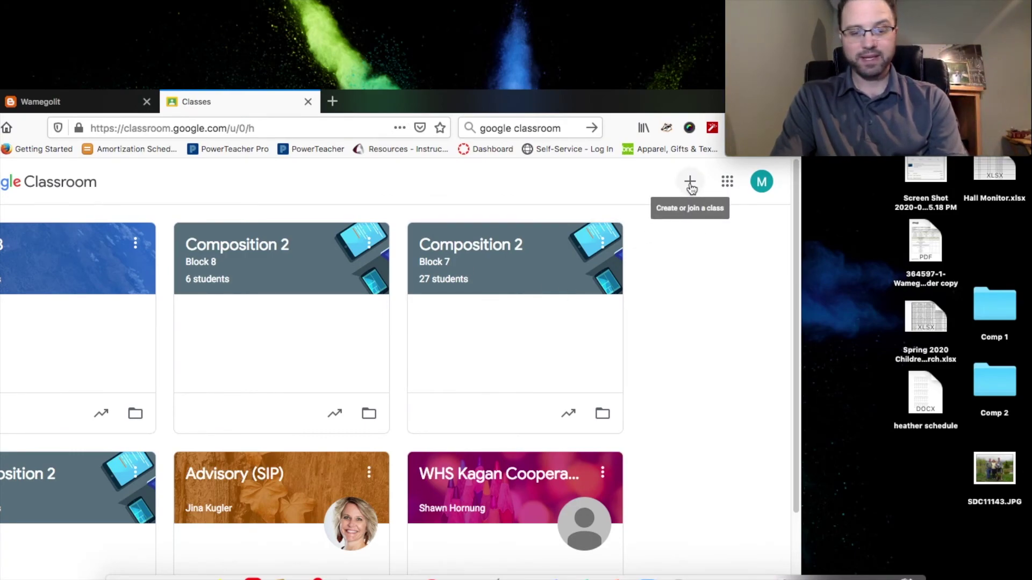
Create a new class named 'English 4' with section 'Block 7'.
left_click(690, 184)
left_click(666, 237)
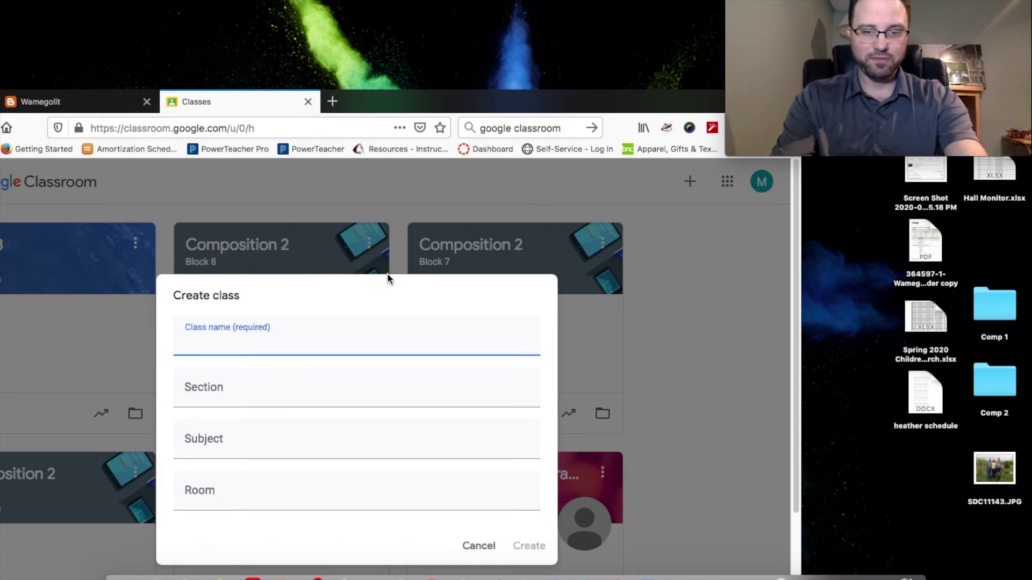
type("Eng")
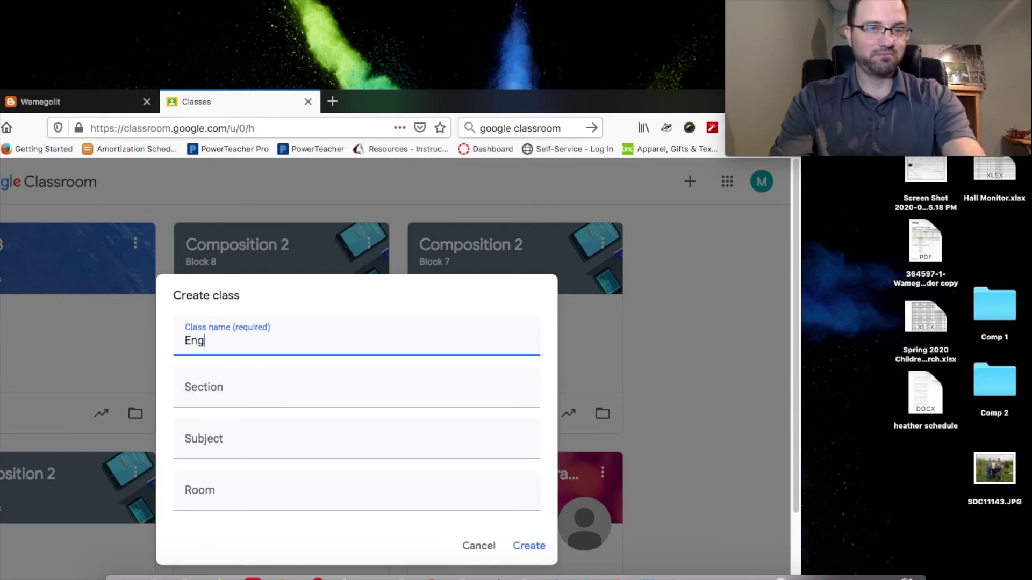
type("lish 4")
key("BackSpace")
type("4")
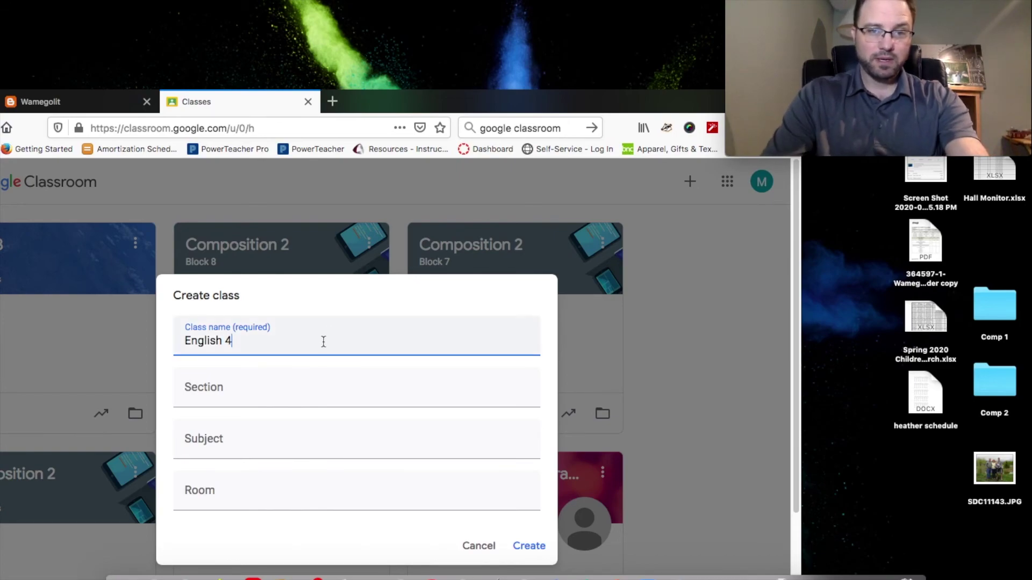
left_click(268, 396)
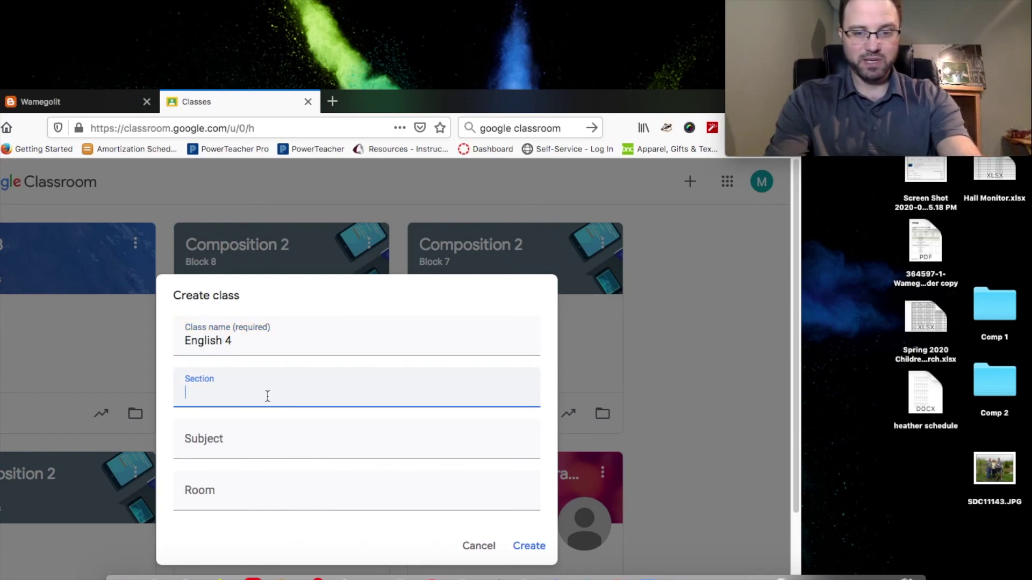
type("Block 7")
left_click(206, 488)
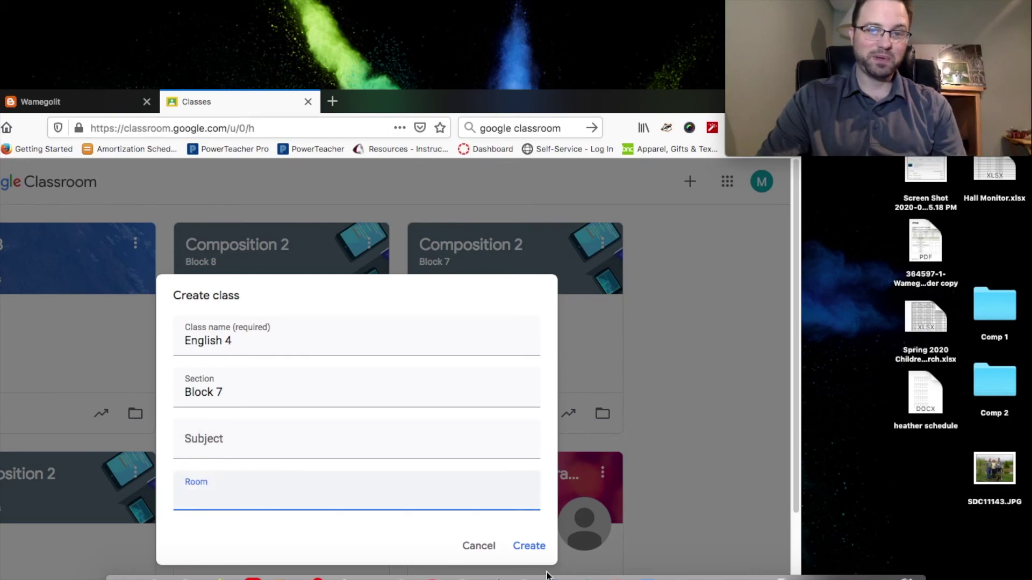
left_click(531, 548)
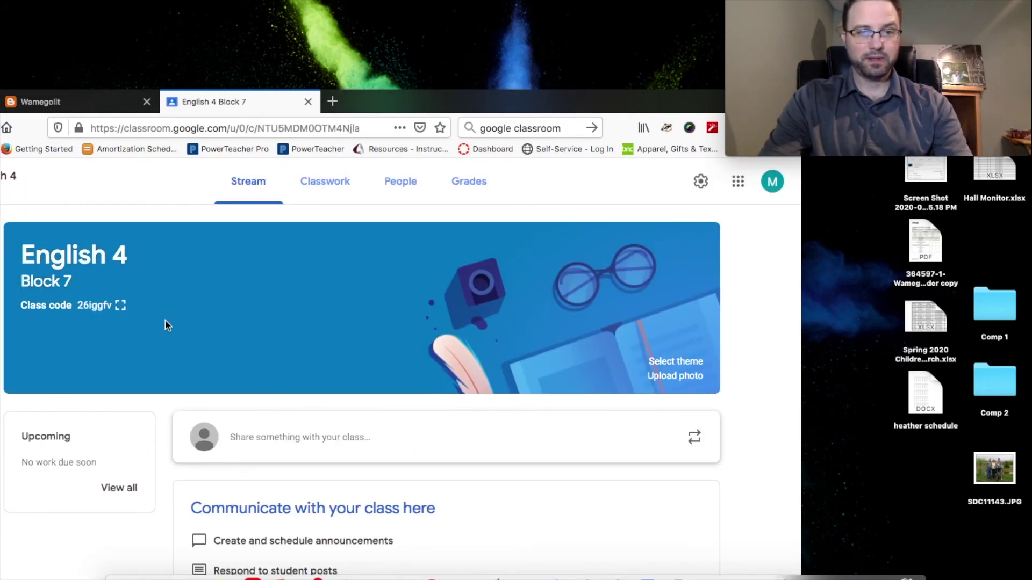
Display the English 4 class code enlarged, then close the enlarged view.
left_click(121, 305)
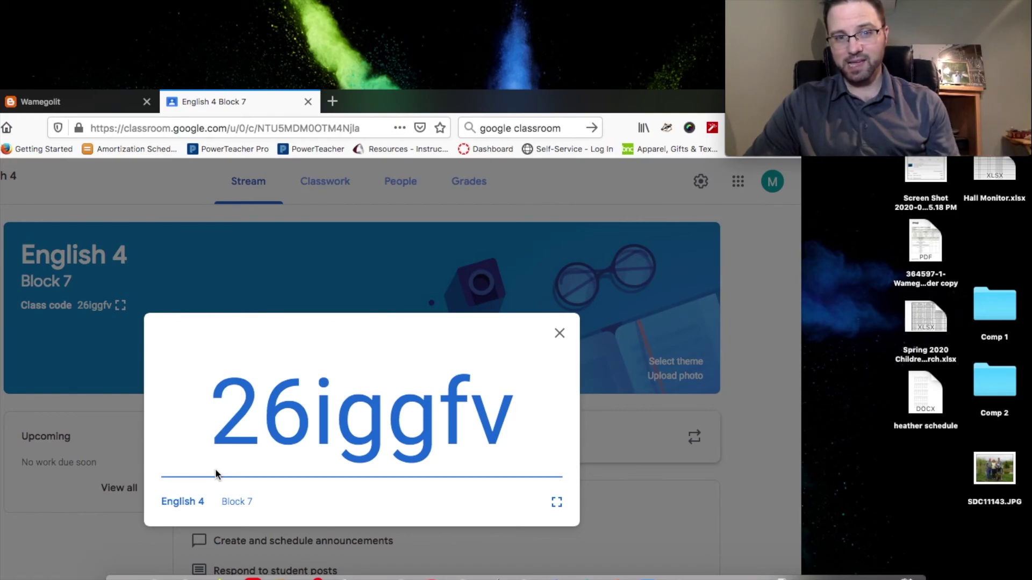
mouse_move(885, 121)
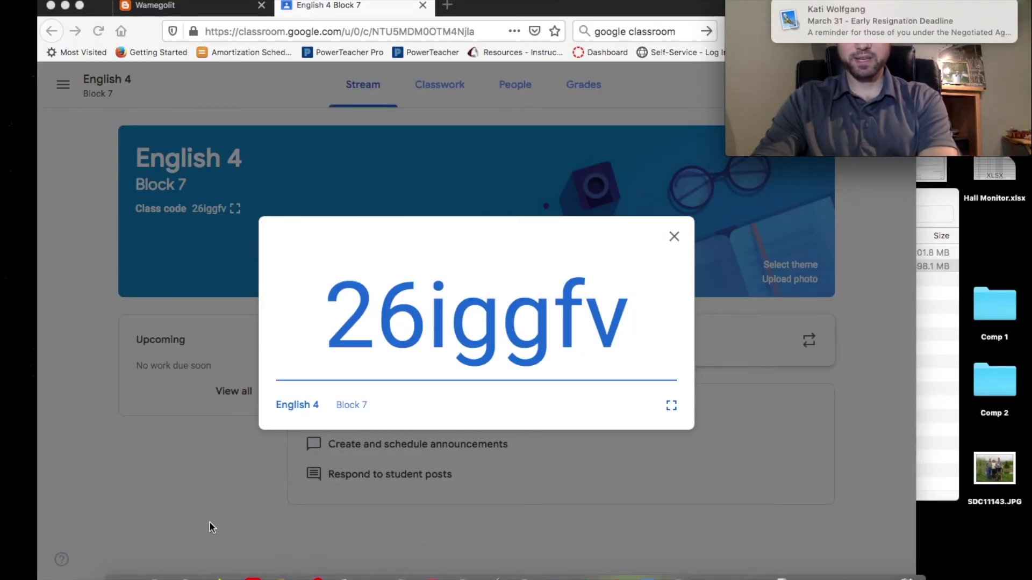
scroll(884, 30, "right", 3)
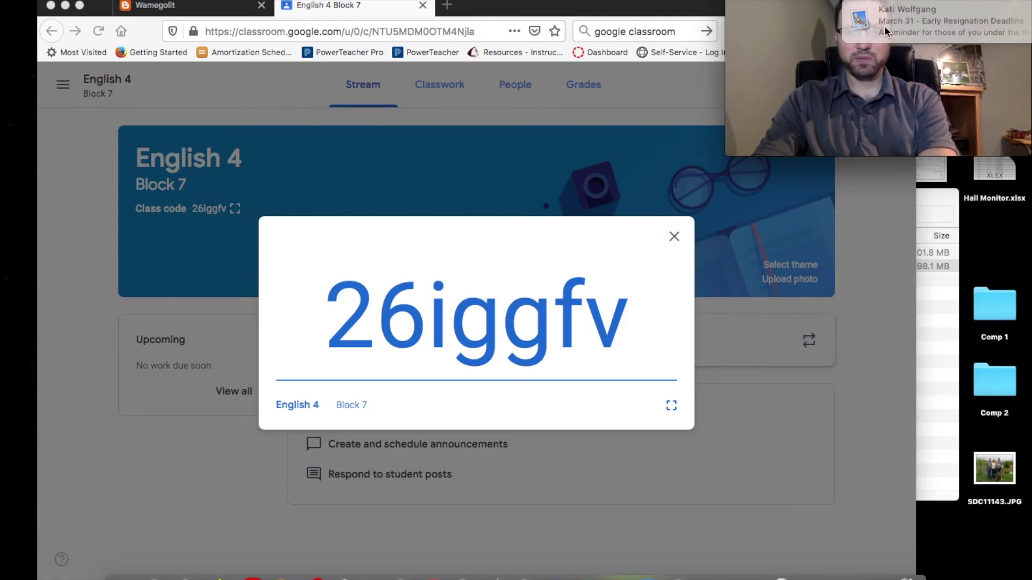
left_click(673, 240)
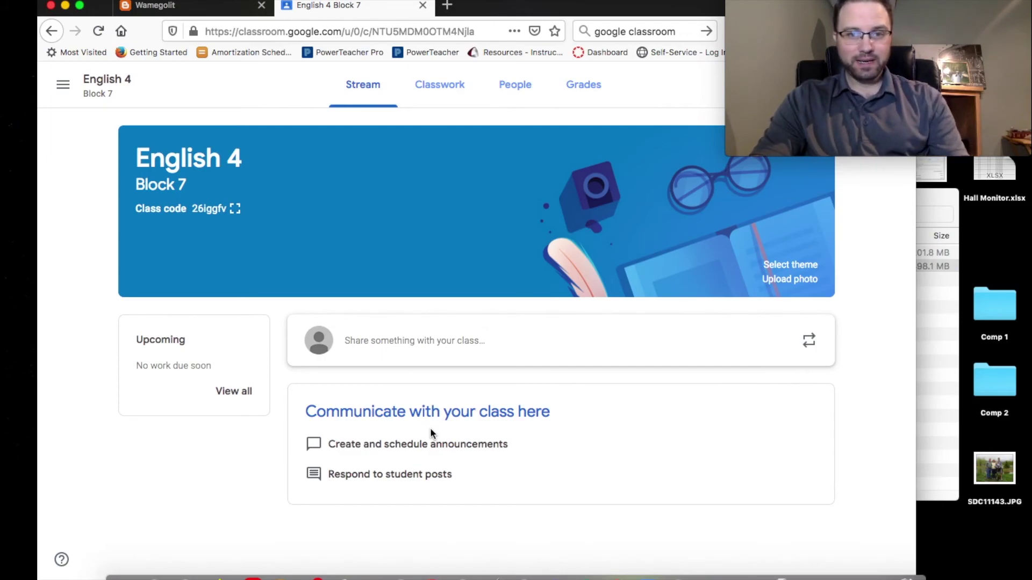
Start a new Material post from the class's Classwork page.
left_click(434, 96)
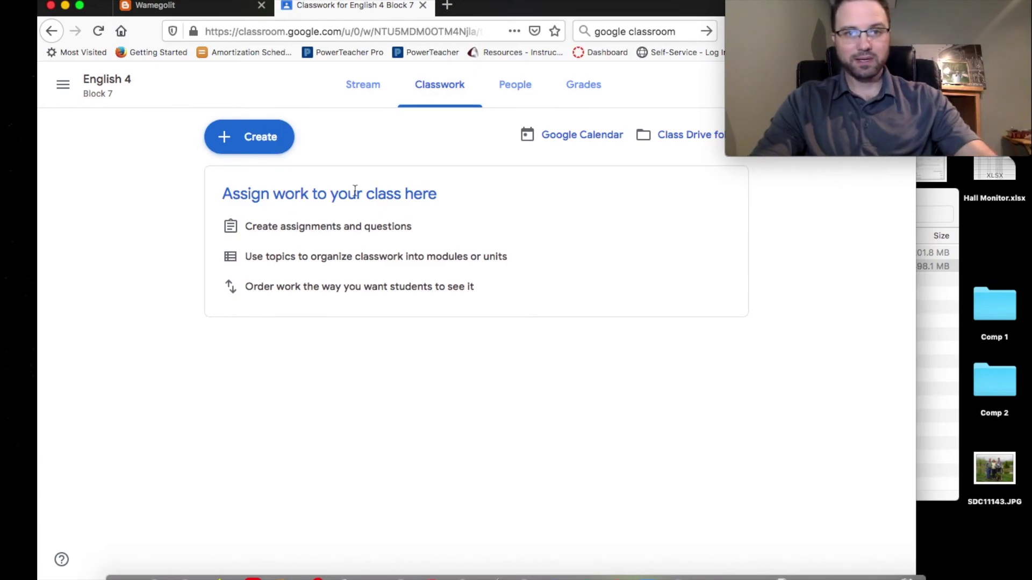
left_click(268, 147)
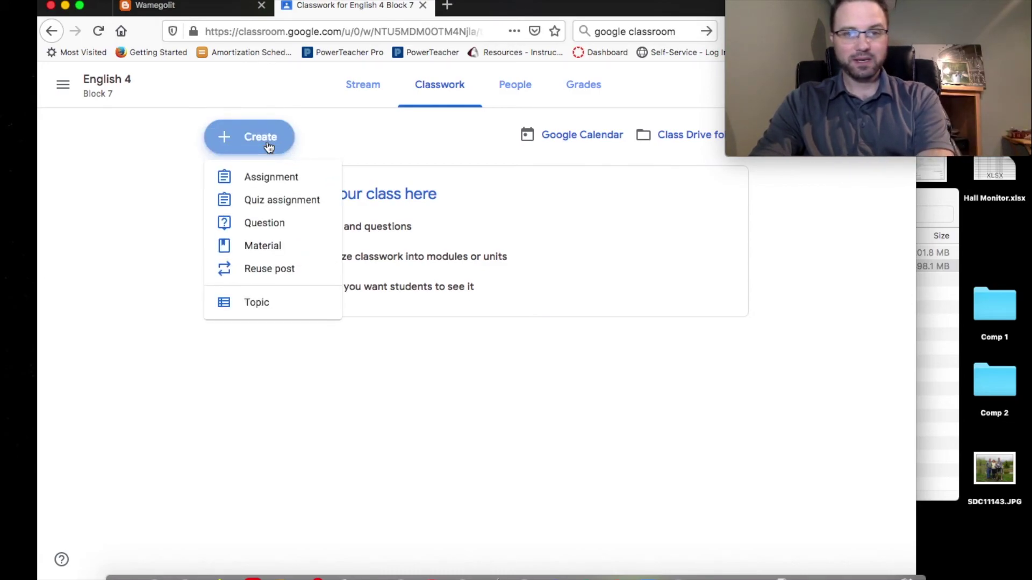
left_click(274, 245)
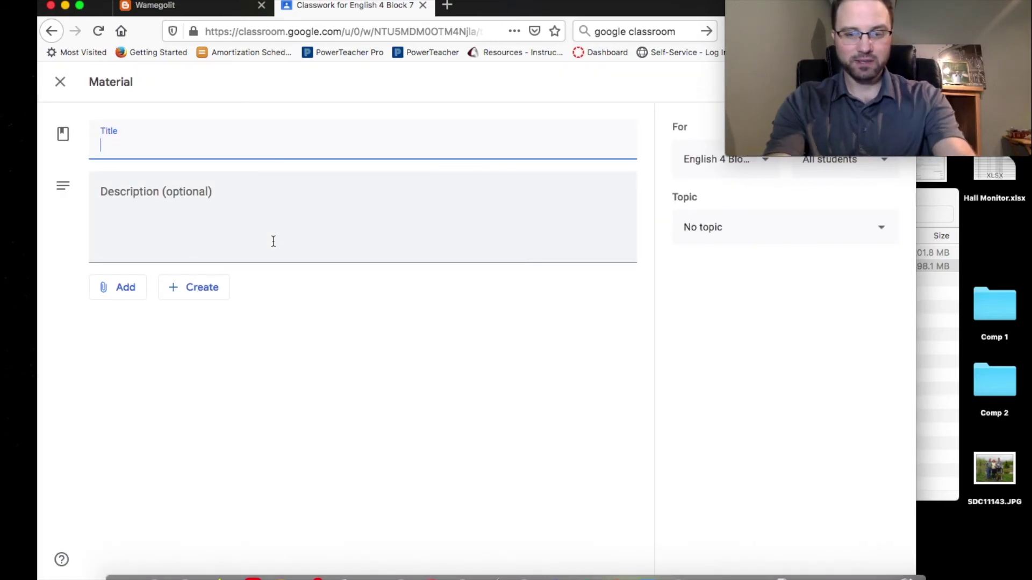
Title the material 'A Brave New world' with description 'I will: Open the new schedule, Evaluate zoom qualities'.
type("New")
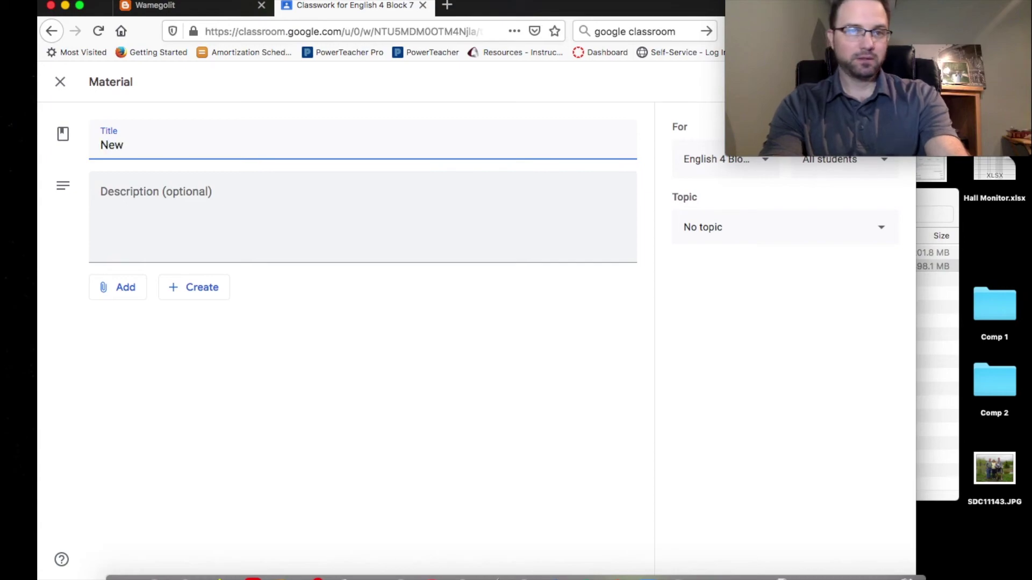
key("BackSpace")
key("BackSpace")
key("BackSpace")
key("BackSpace")
type("A Brave New world")
left_click(222, 192)
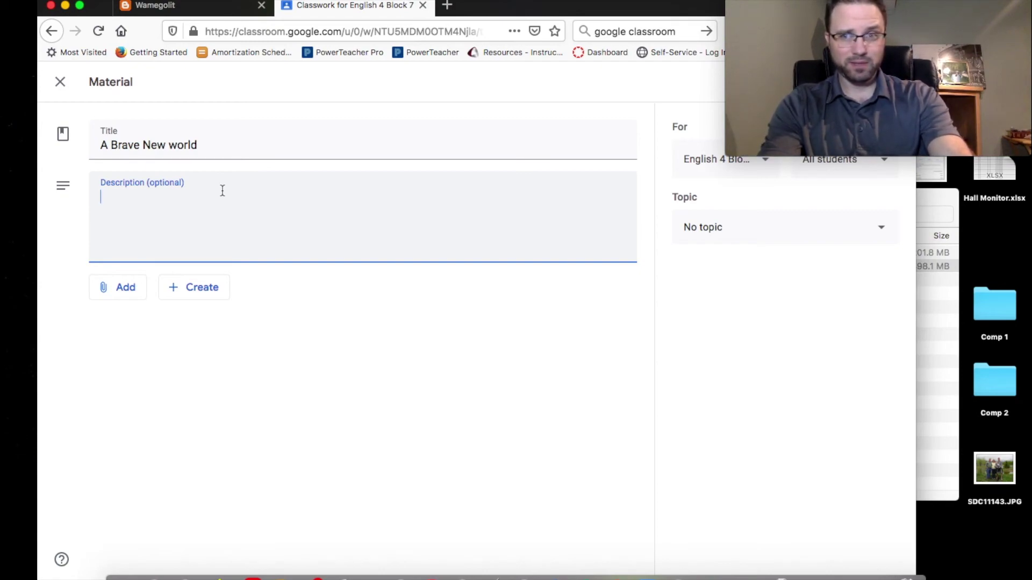
type("I will")
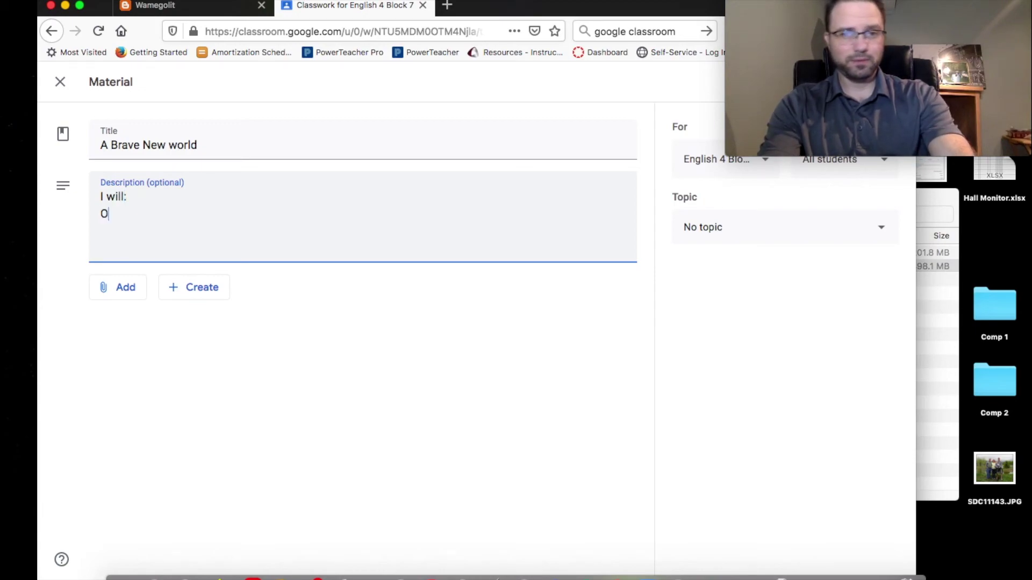
type(":")
key("Return")
type("Open the new schedule ")
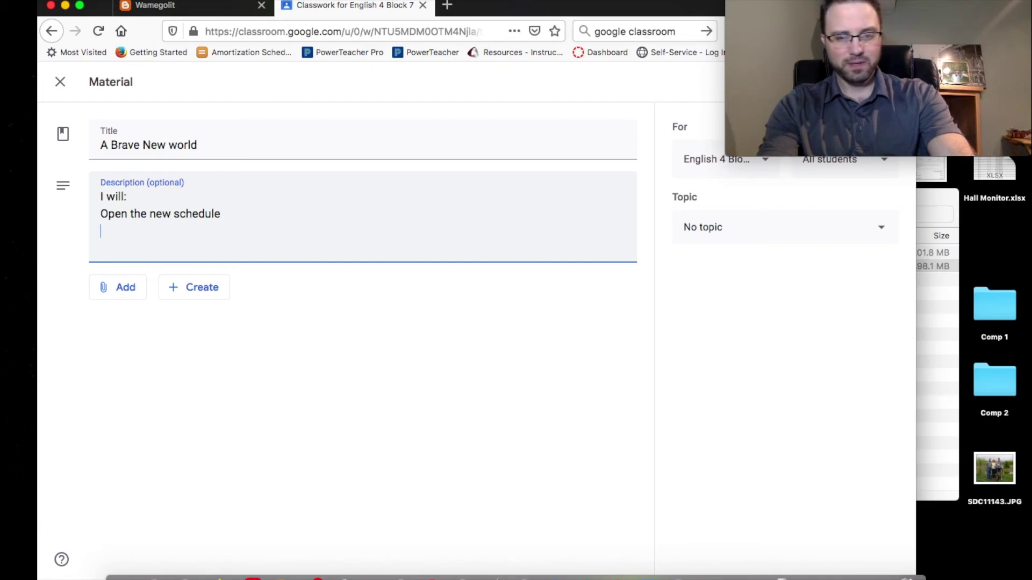
type("Evaluate")
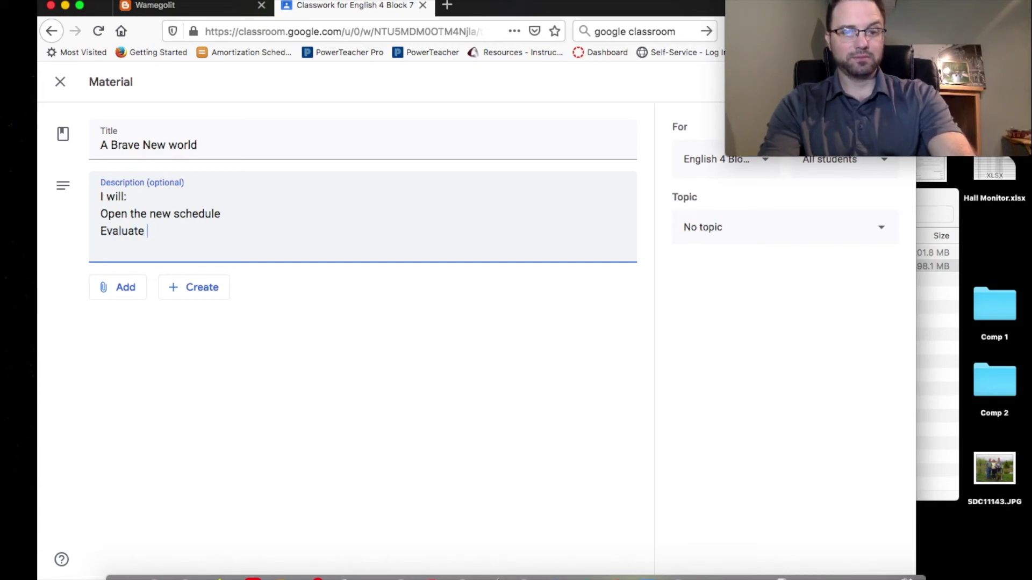
type(" zoom qualities")
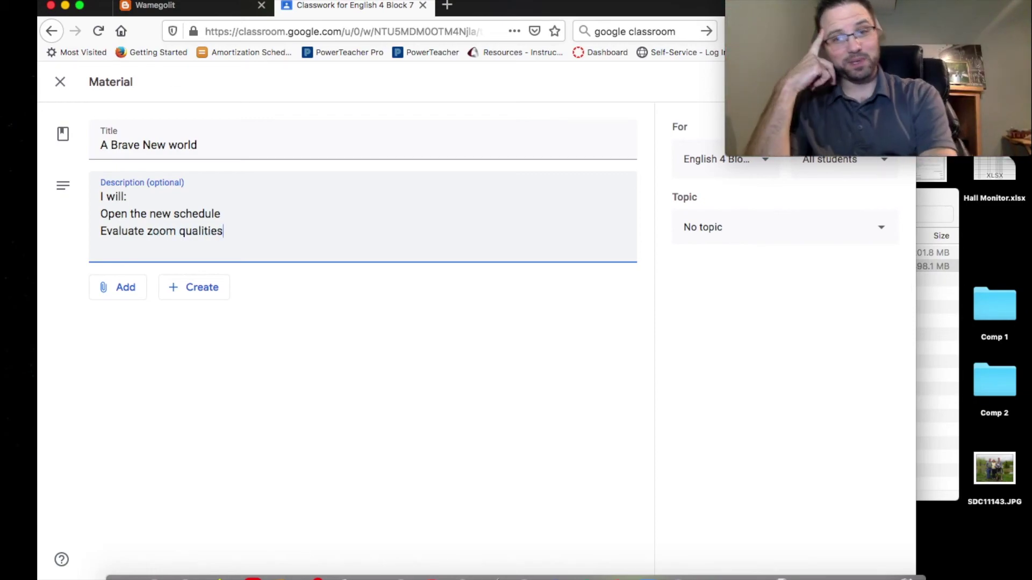
left_click_drag(495, 7, 482, 41)
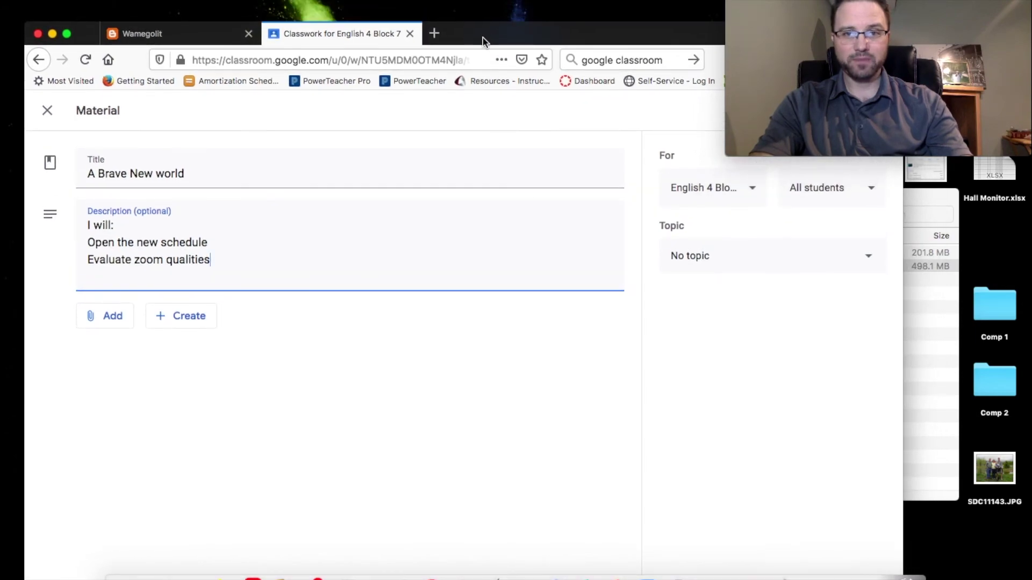
Assign the material to a new topic 'Introduction' and post it.
left_click(756, 188)
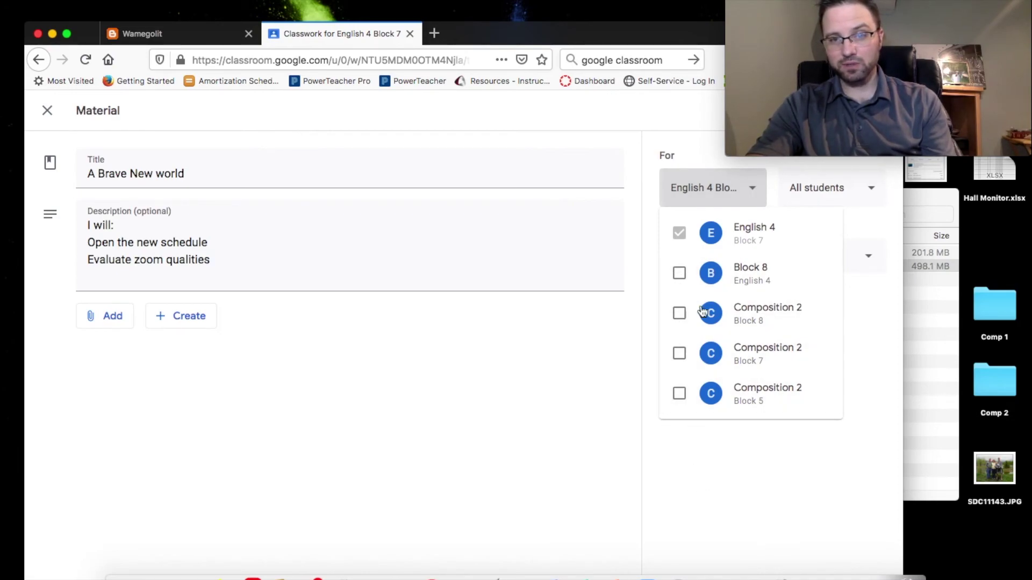
left_click(860, 218)
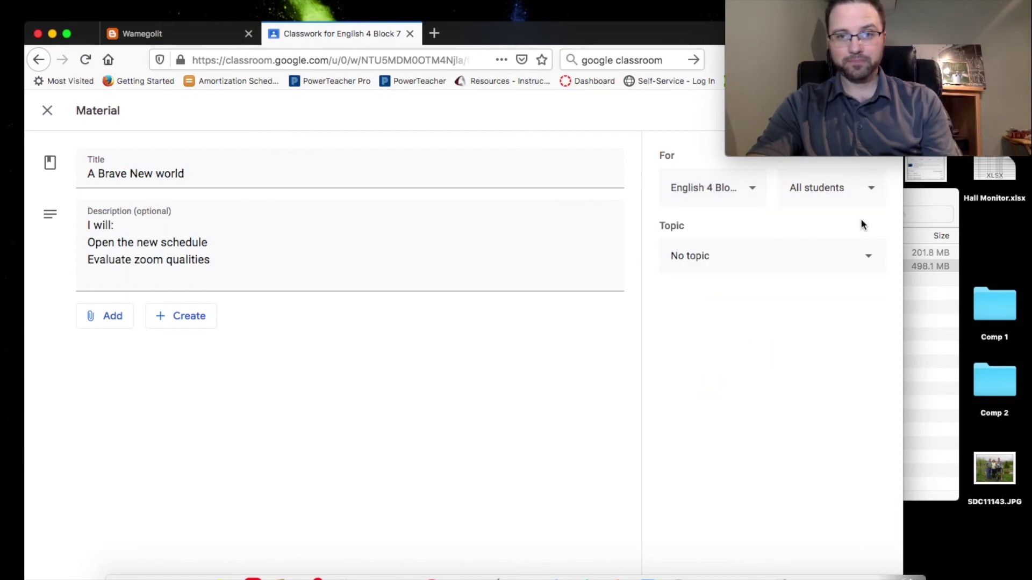
left_click(870, 267)
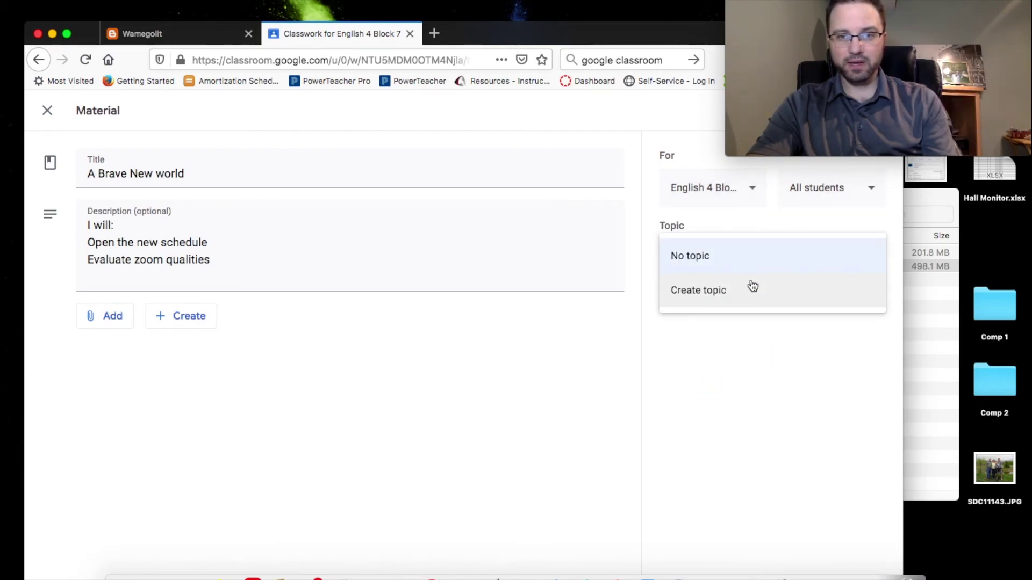
left_click(724, 297)
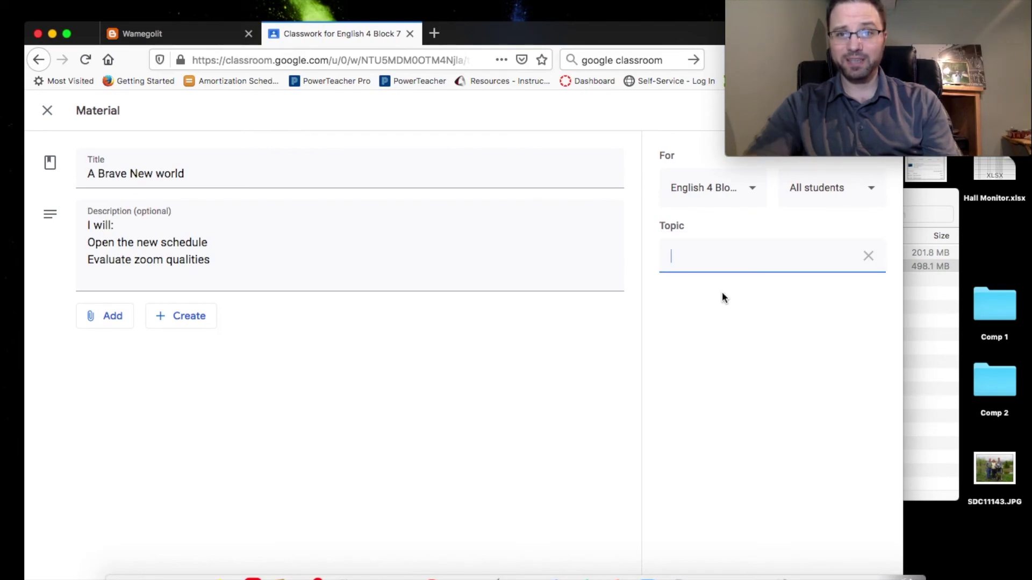
type("In")
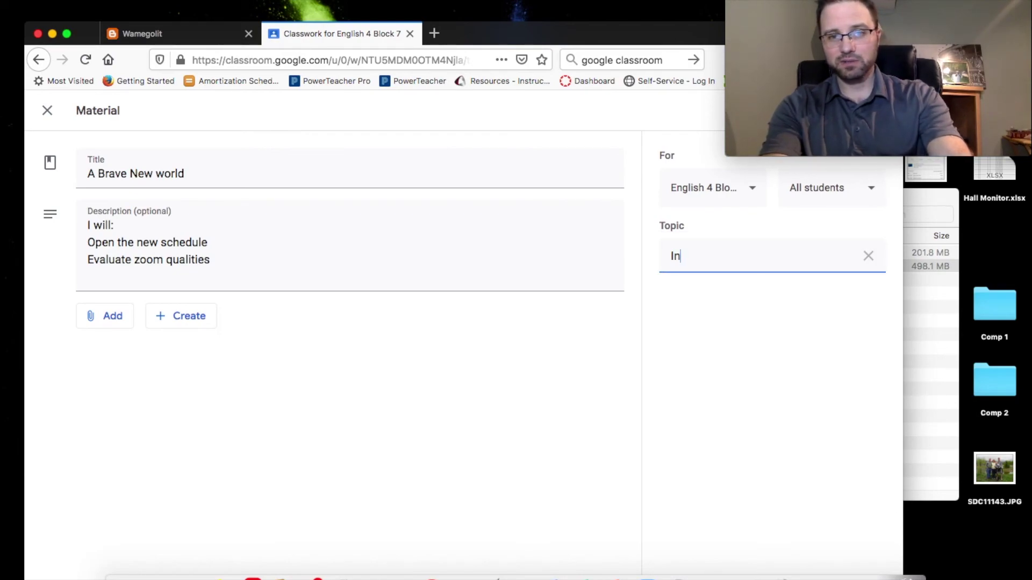
type("troduction")
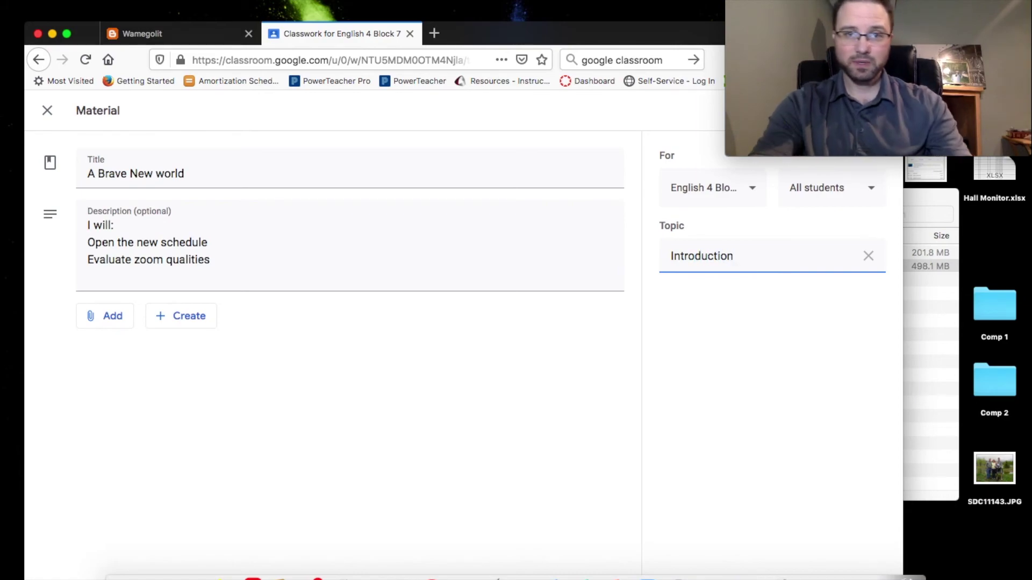
left_click_drag(652, 34, 659, 129)
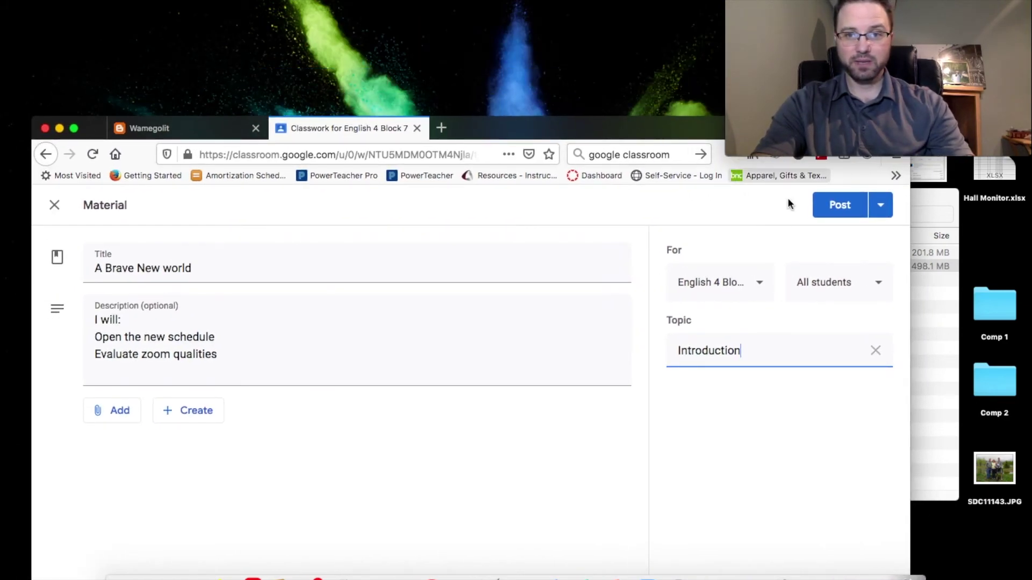
left_click(833, 208)
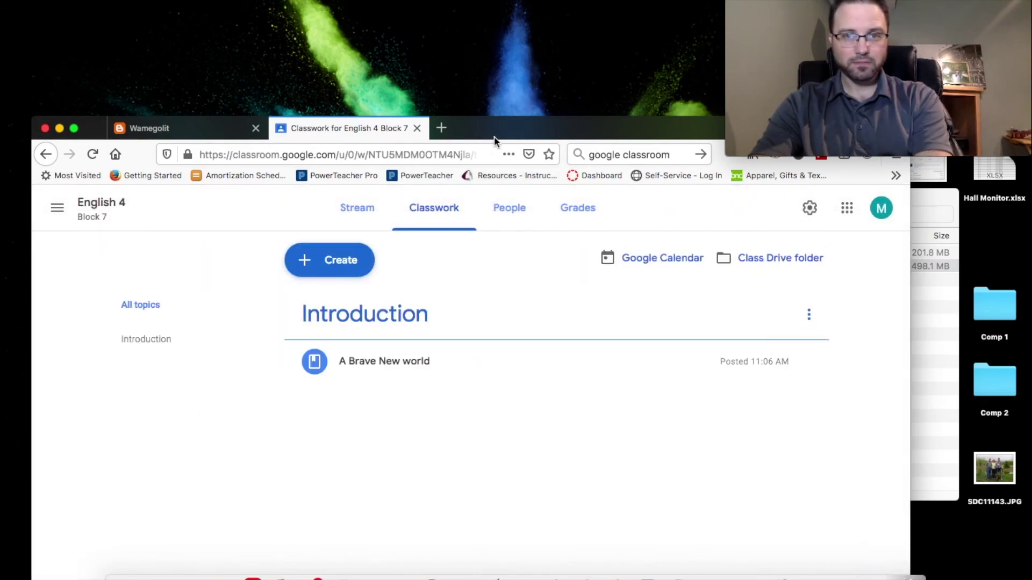
View the class Stream showing 'A Brave New world' and enlarge the class code.
left_click_drag(499, 131, 485, 23)
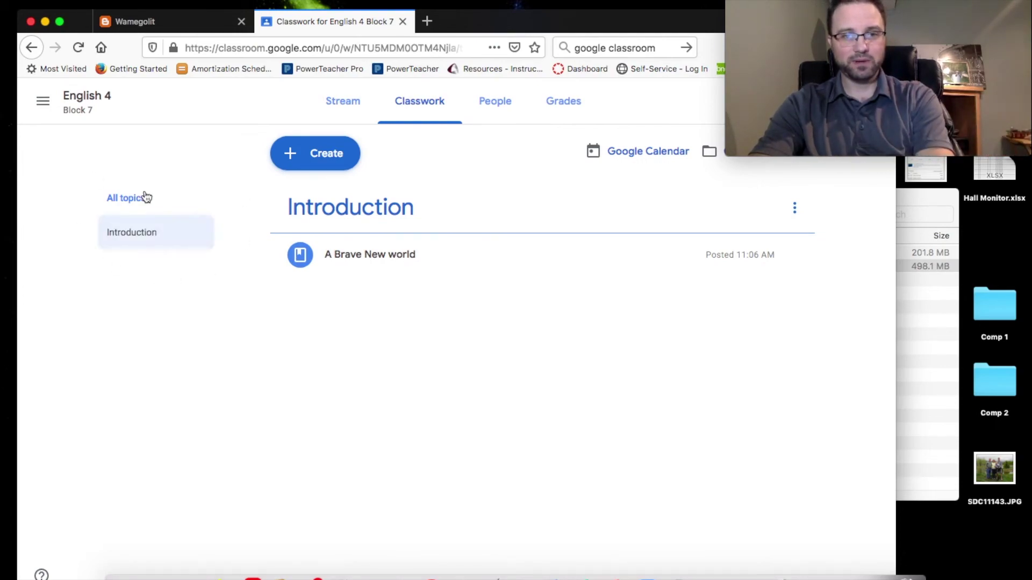
mouse_move(915, 38)
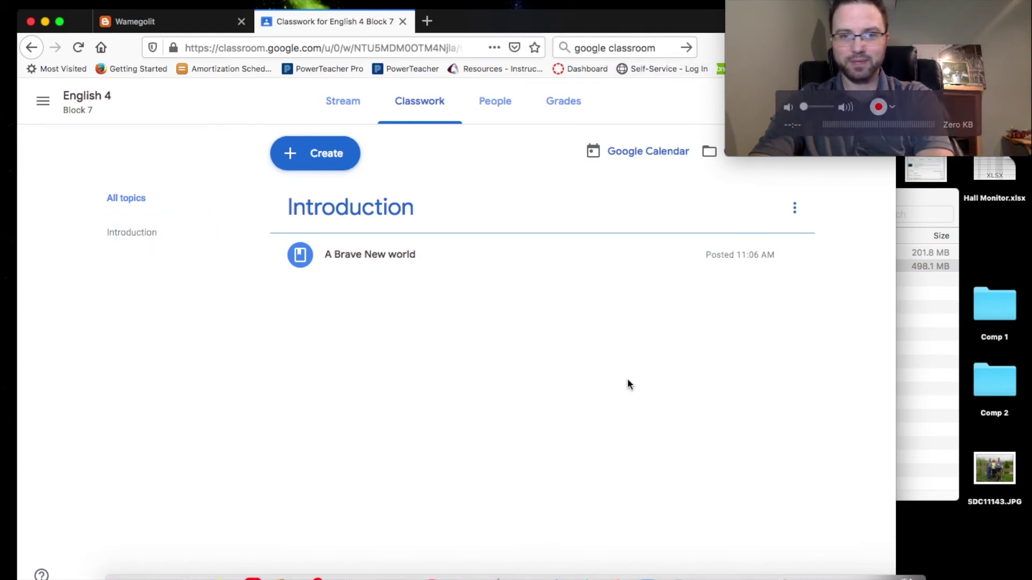
left_click(677, 576)
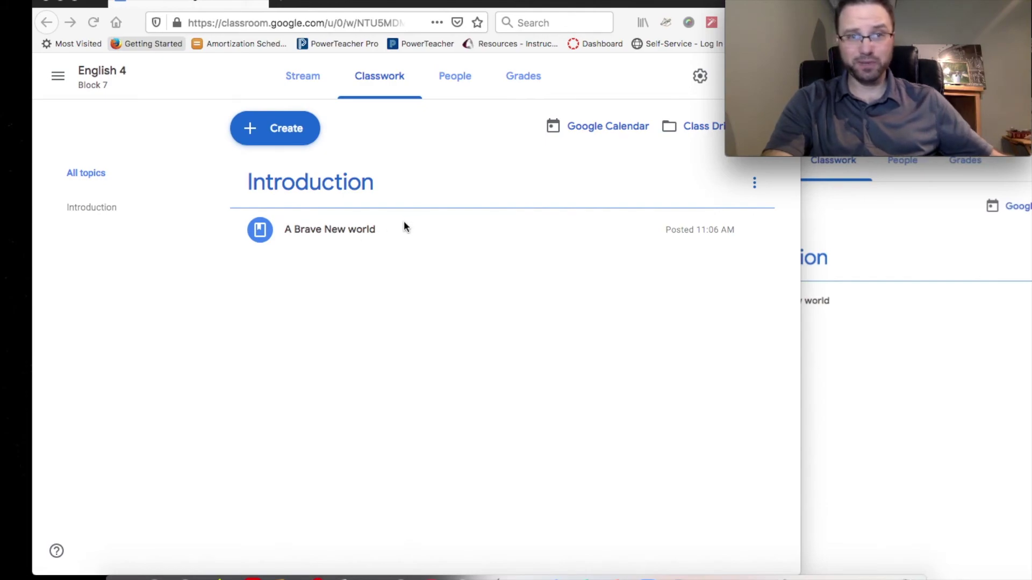
left_click(312, 78)
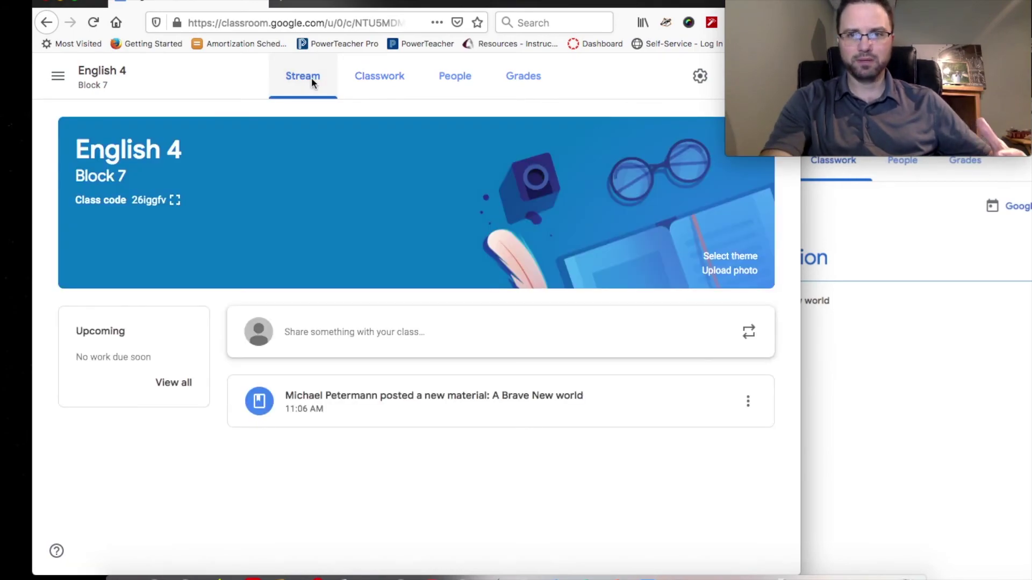
left_click(382, 76)
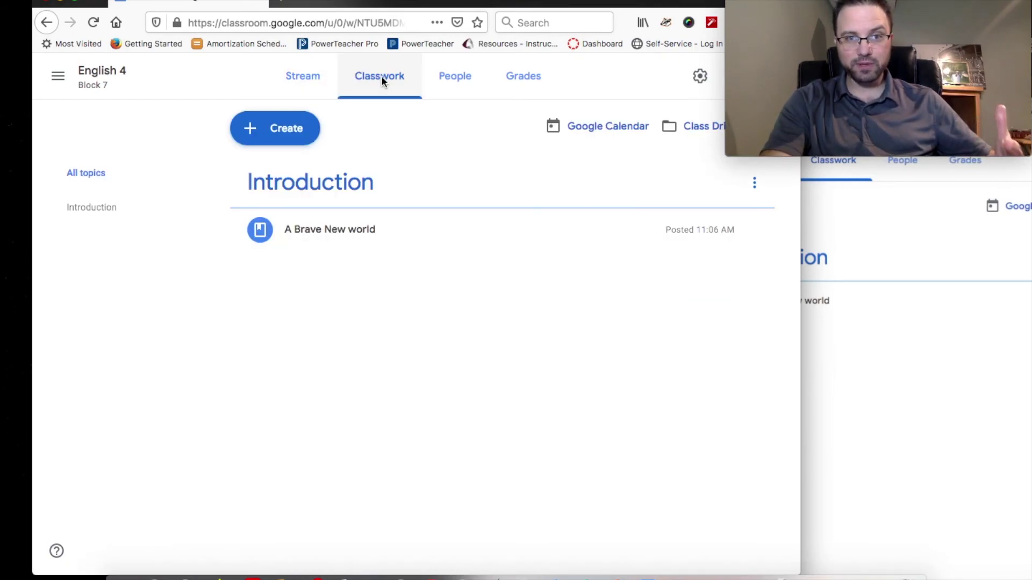
left_click(297, 68)
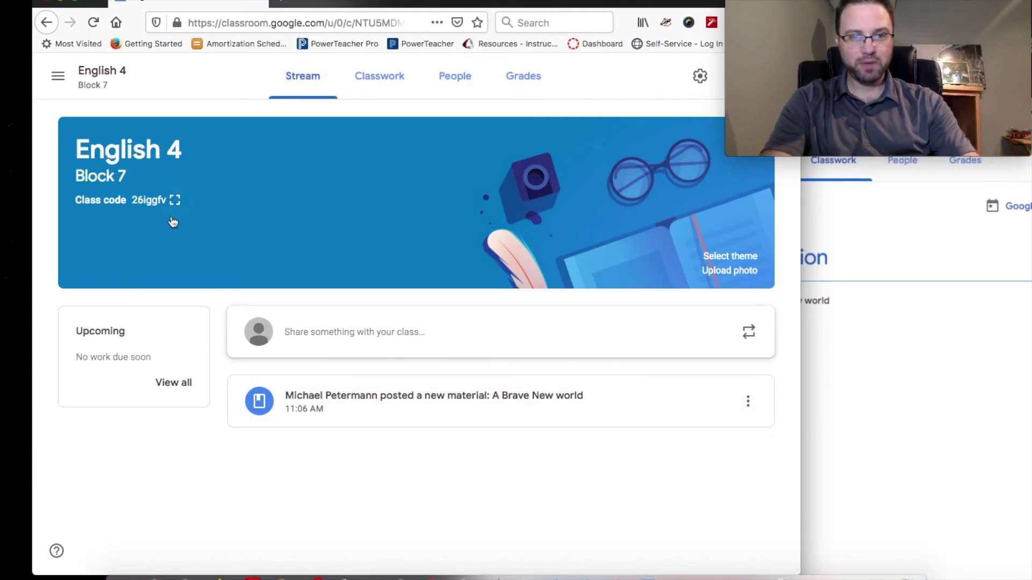
left_click(175, 200)
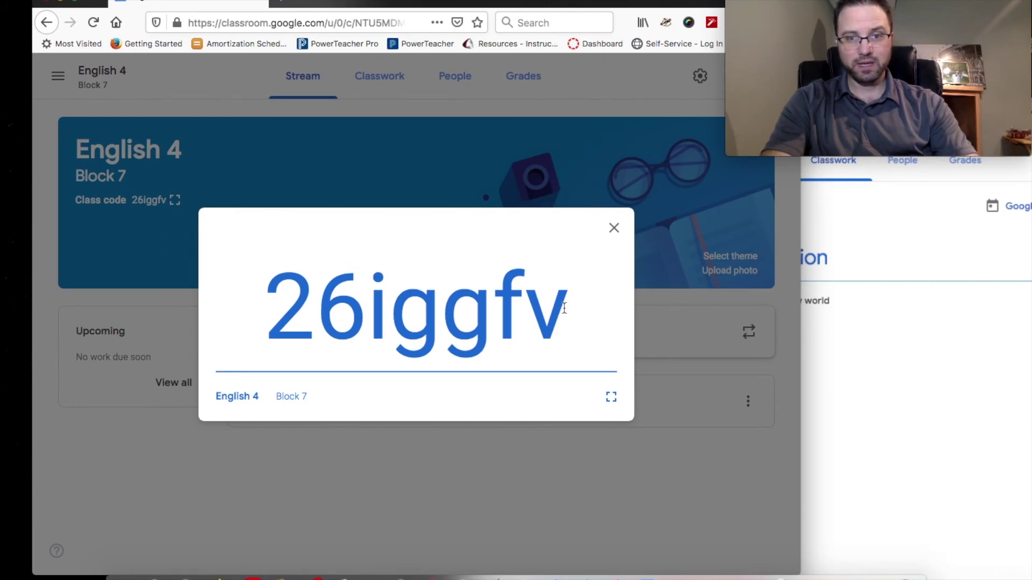
Select the enlarged class code and start a new email message in Mail.
left_click_drag(556, 304, 202, 297)
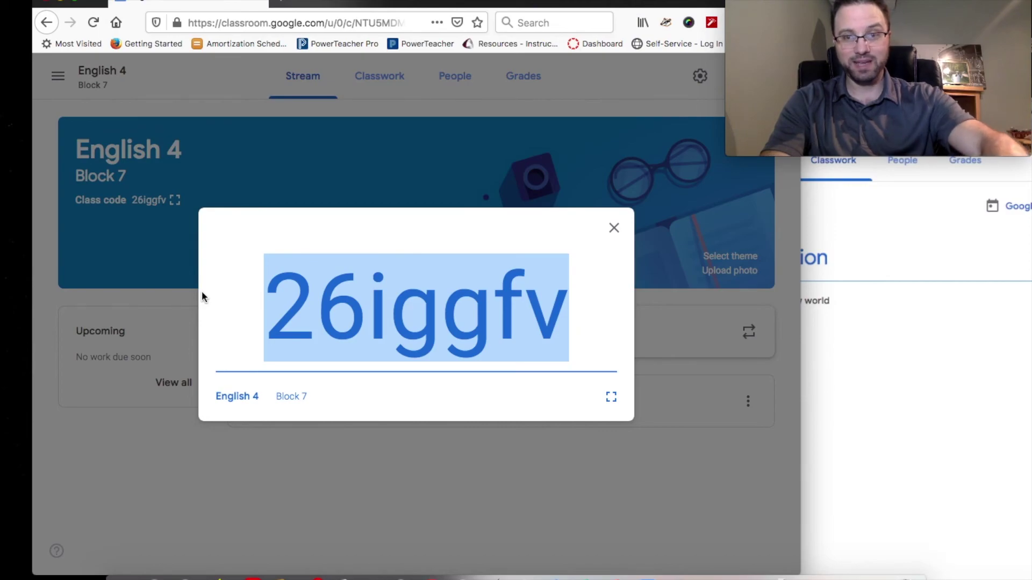
left_click(255, 577)
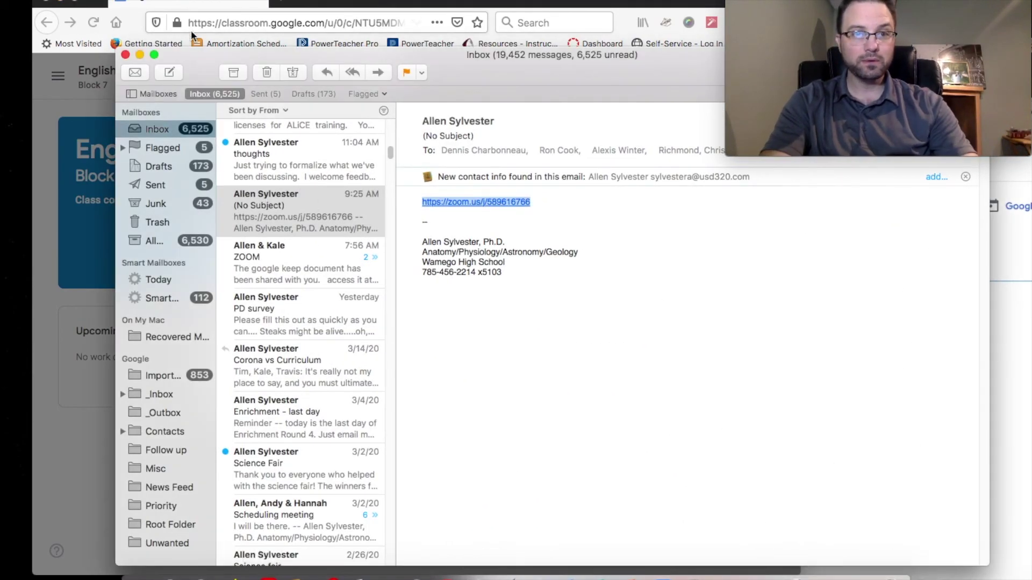
left_click(169, 72)
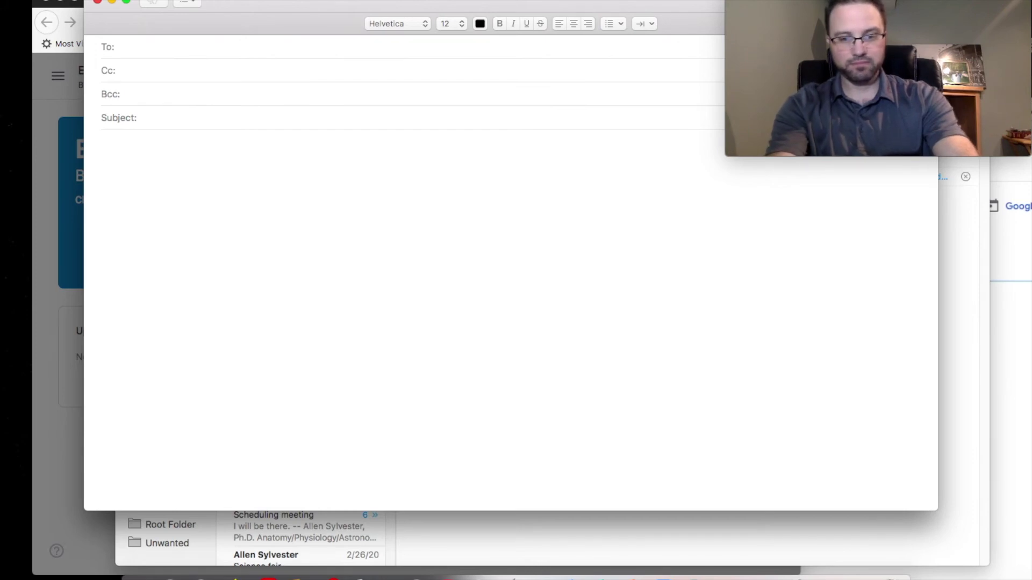
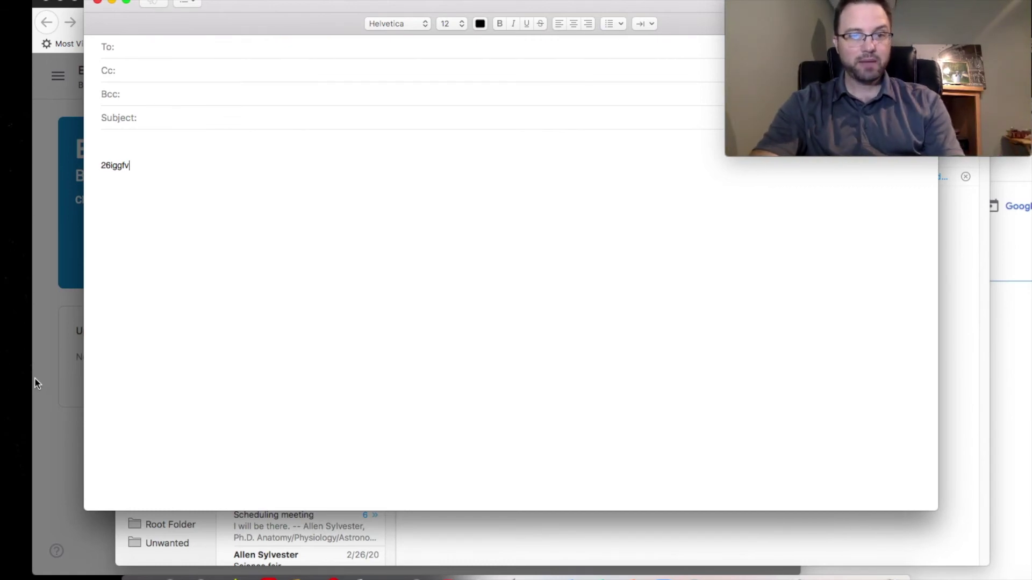
Type the class join code into the new email's body.
left_click(57, 55)
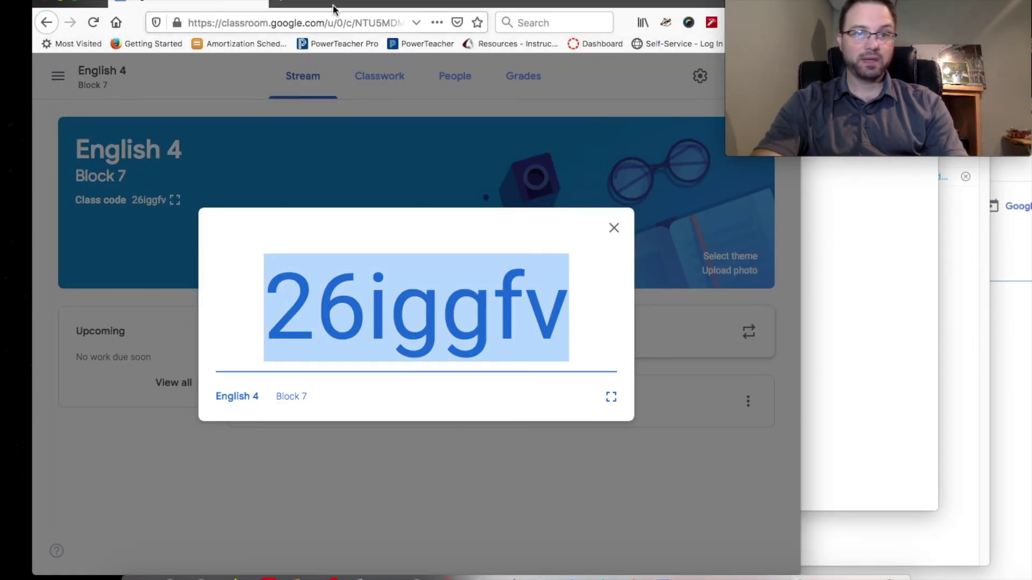
Open the Email Class page for the class in PowerTeacher Pro.
left_click_drag(332, 8, 474, 29)
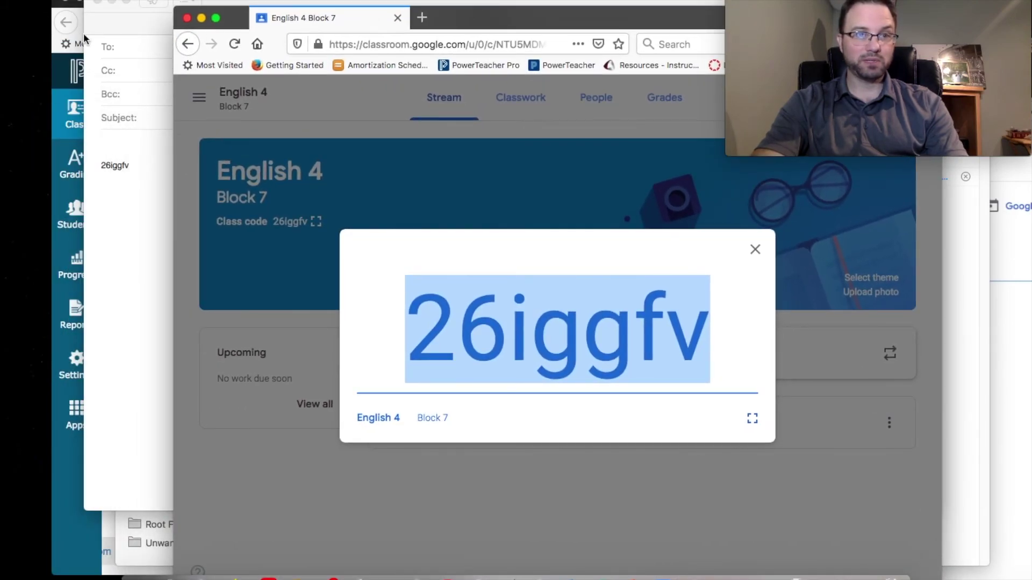
left_click(74, 512)
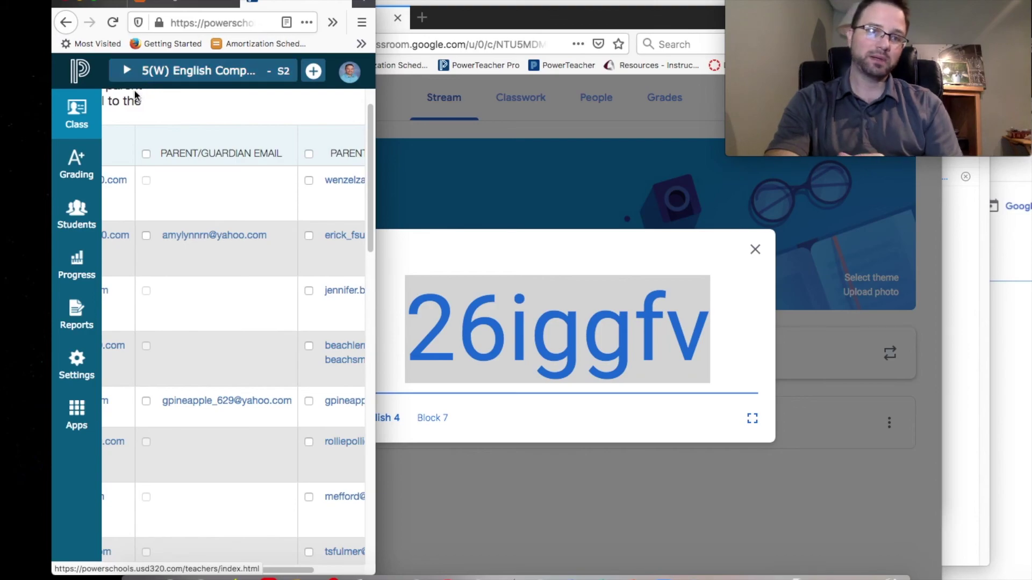
left_click(86, 114)
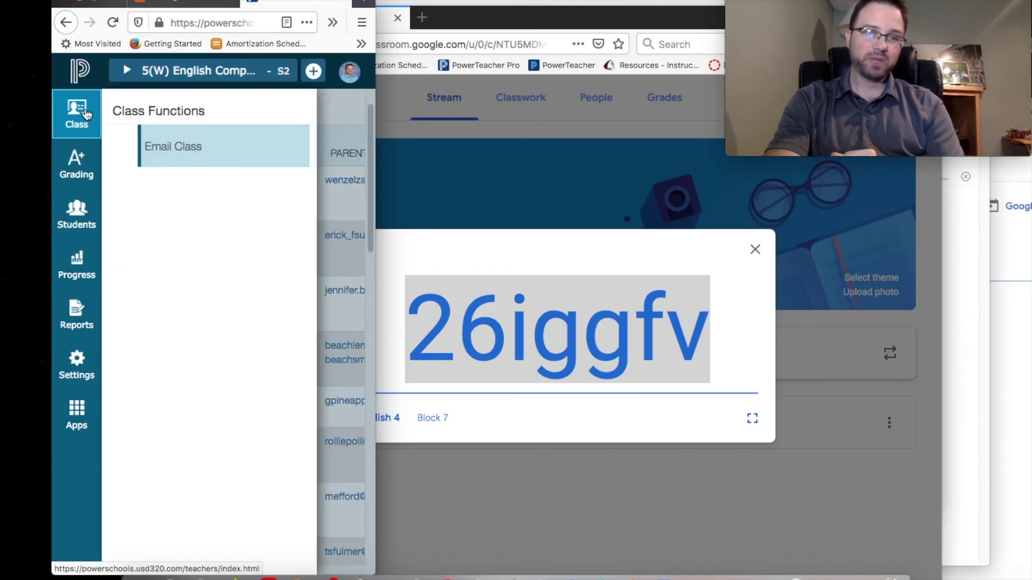
left_click(167, 148)
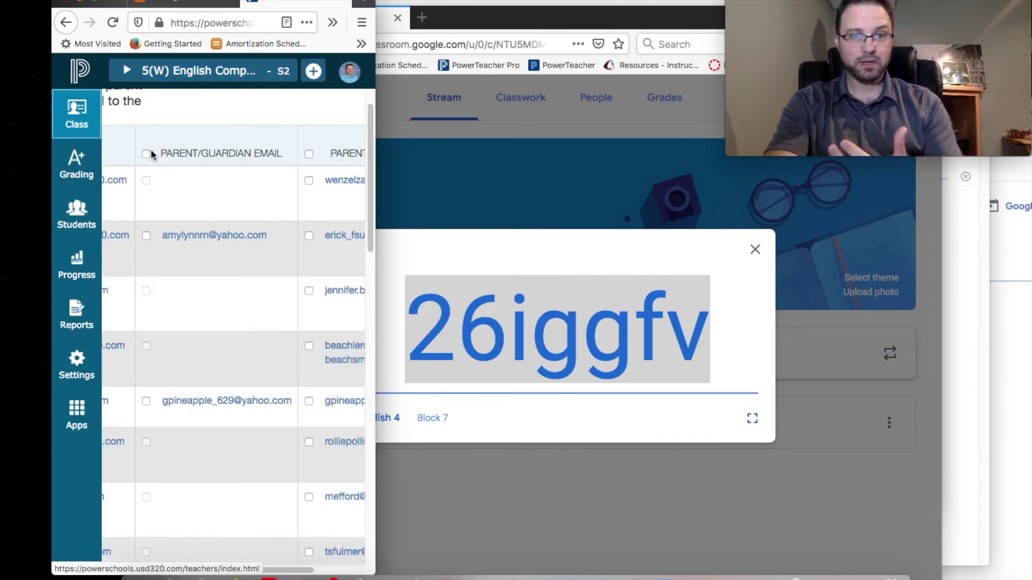
Select all parent/guardian emails, build the combined address list, and copy it.
left_click(146, 155)
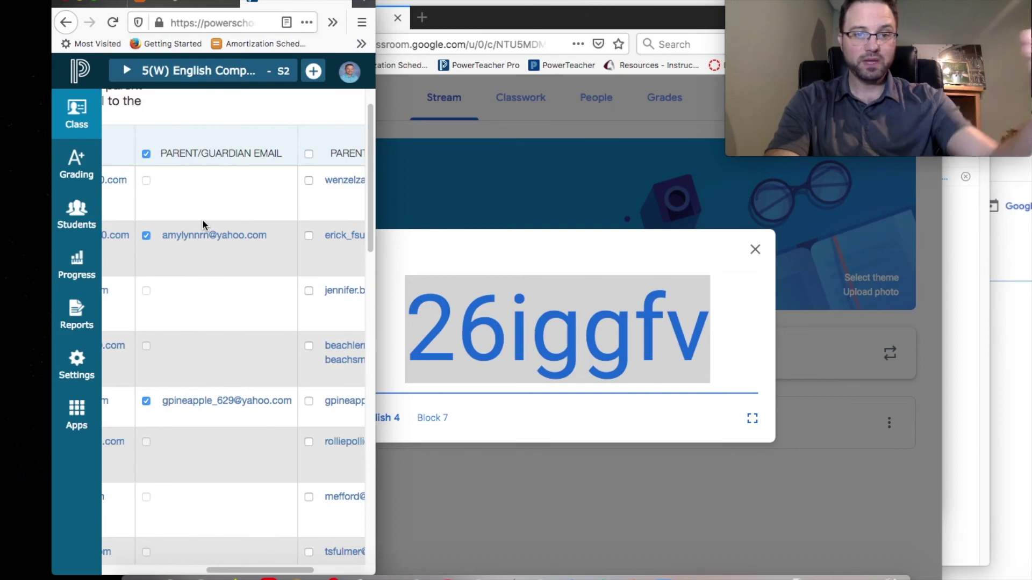
scroll(205, 225, "down", 8)
scroll(203, 224, "down", 10)
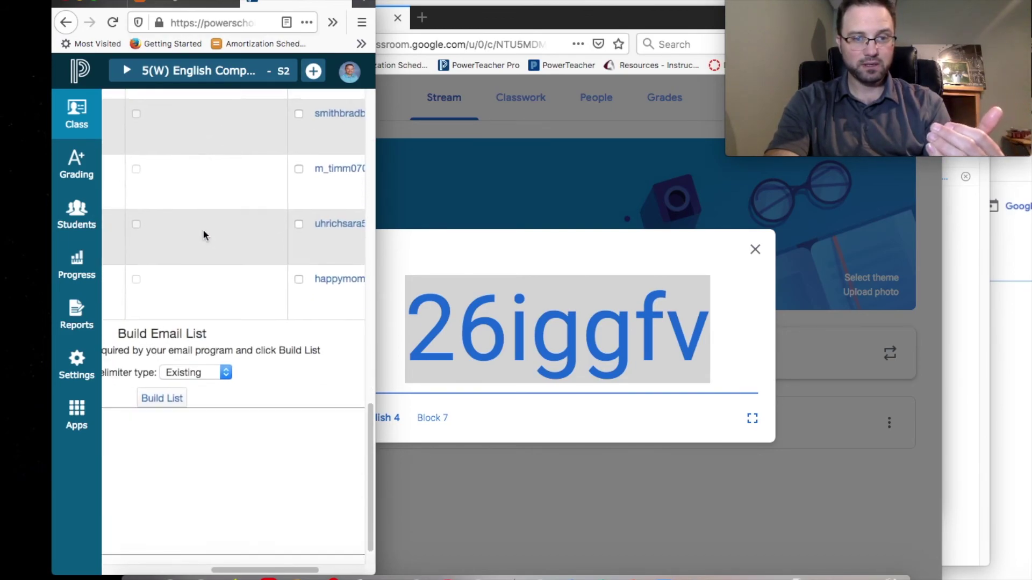
scroll(200, 262, "left", 3)
left_click(221, 361)
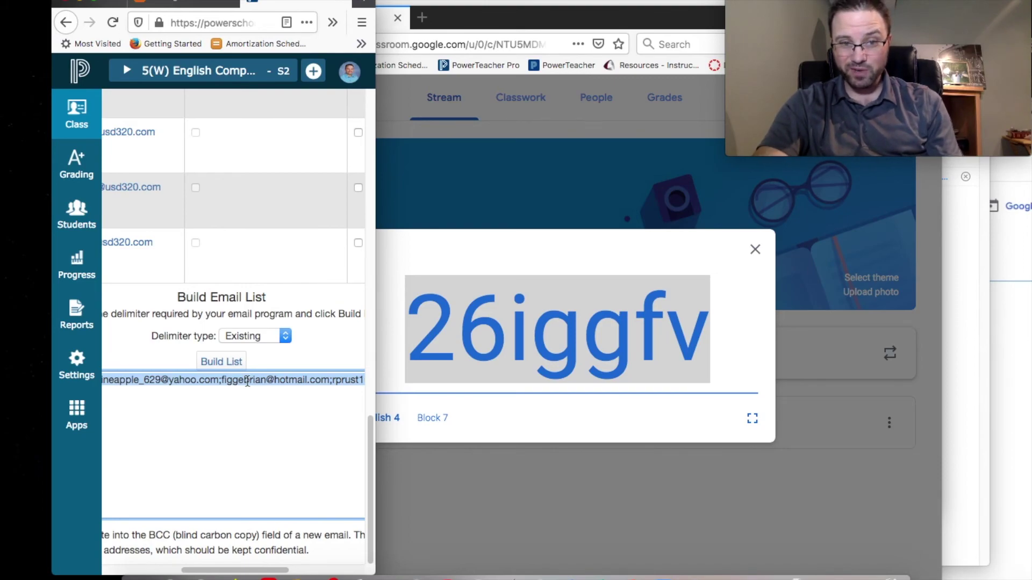
right_click(247, 381)
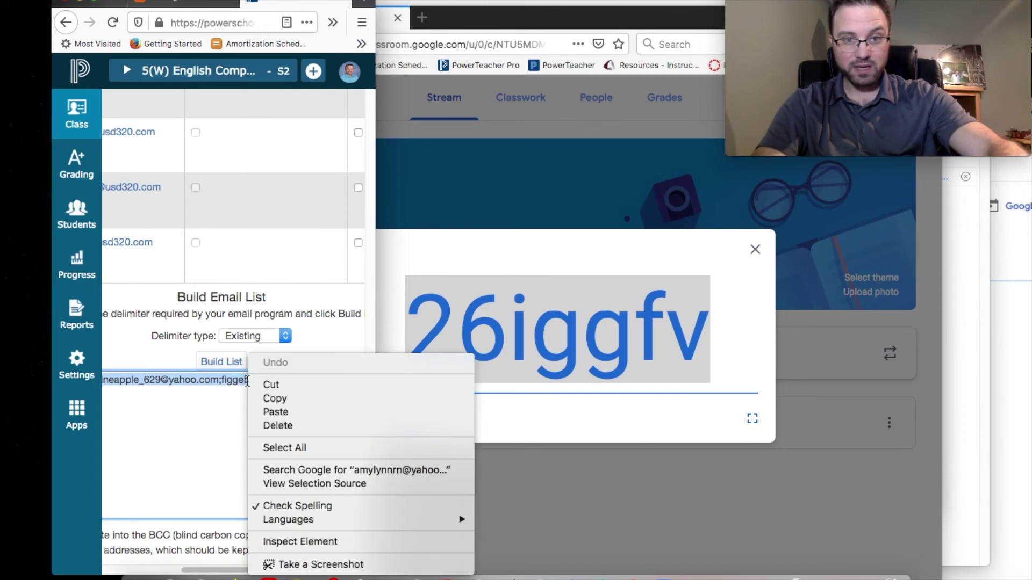
left_click(282, 399)
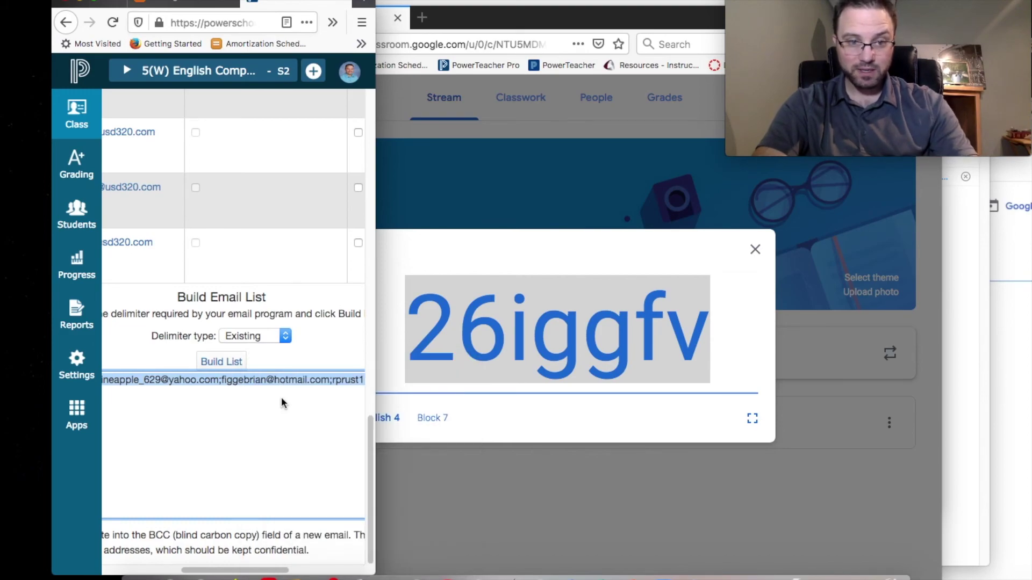
left_click(263, 575)
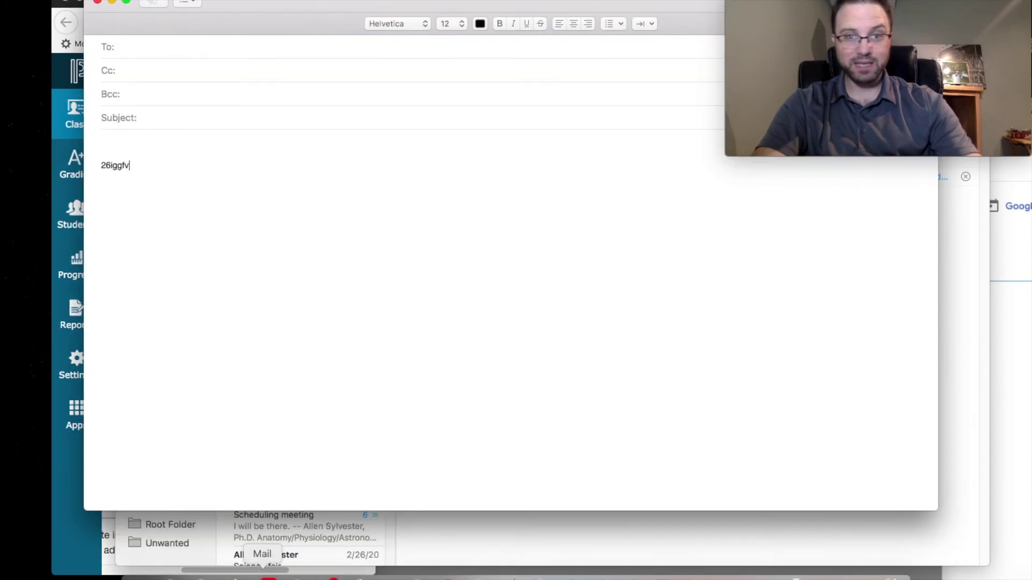
Paste the parent email addresses into the draft's recipients, then discard the draft.
left_click(185, 50)
key("super+v")
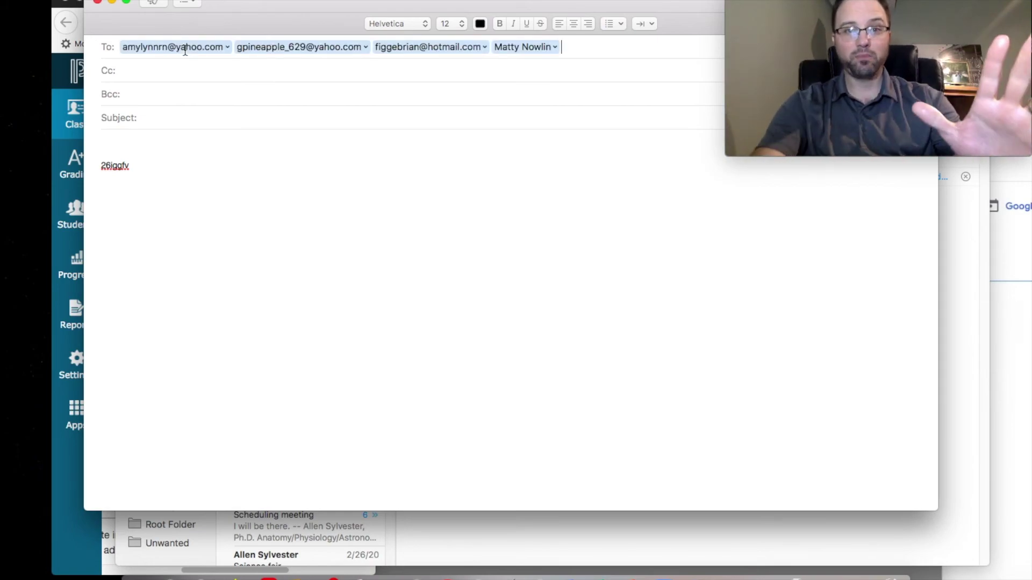
left_click(97, 3)
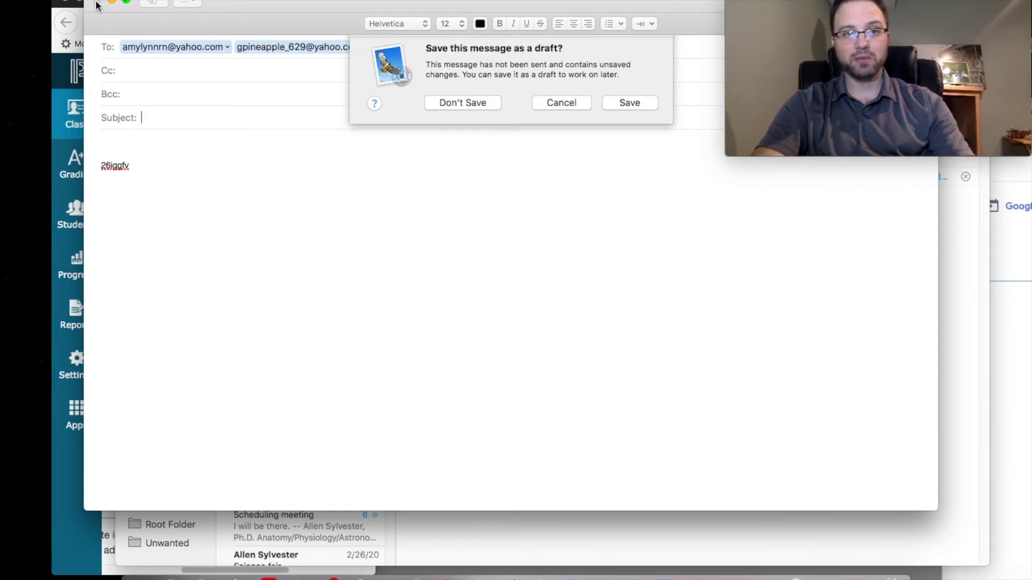
left_click(436, 105)
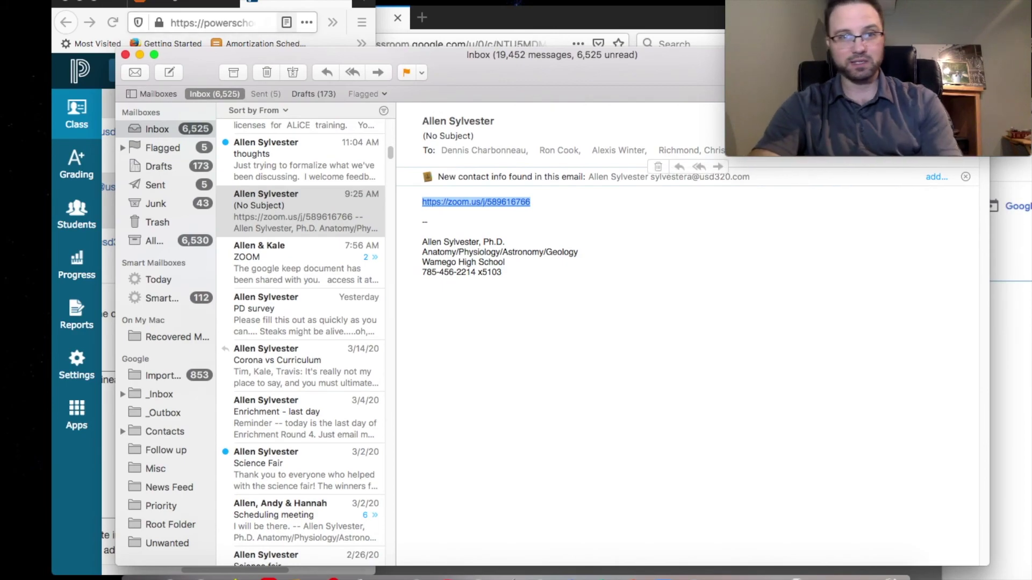
Minimize the Mail window so the Classroom class code shows again.
left_click(333, 22)
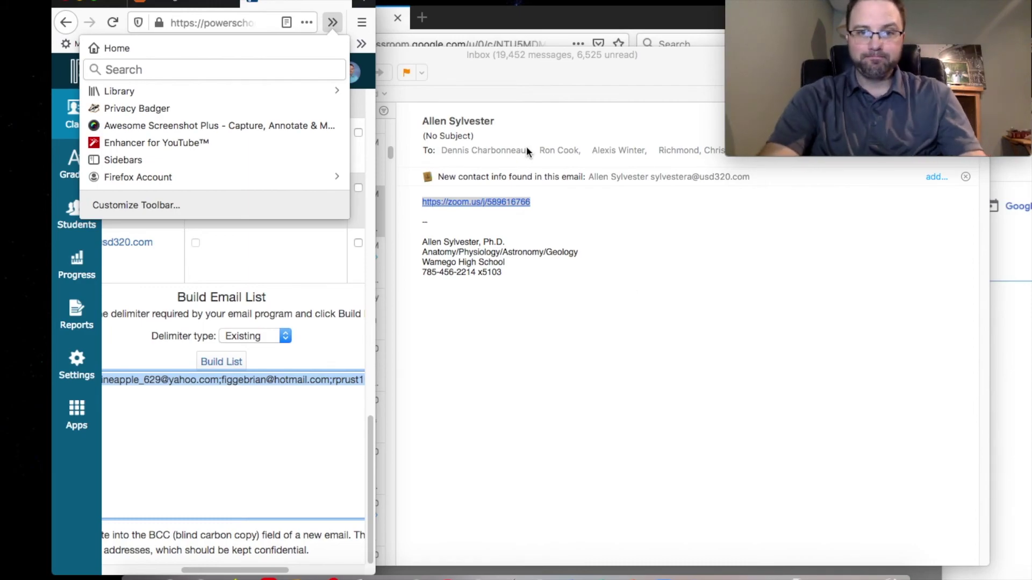
left_click(457, 59)
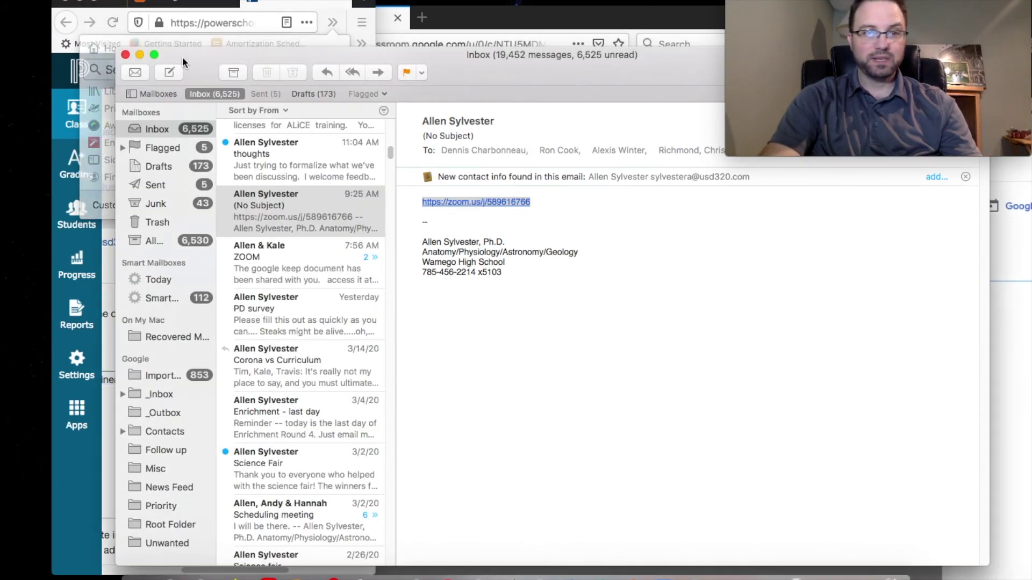
left_click(139, 53)
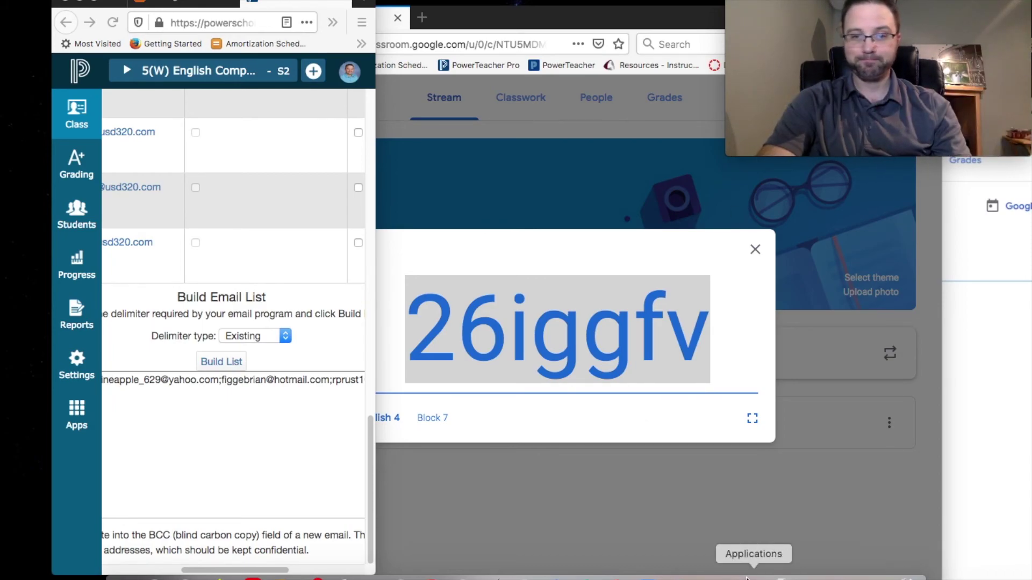
left_click(668, 559)
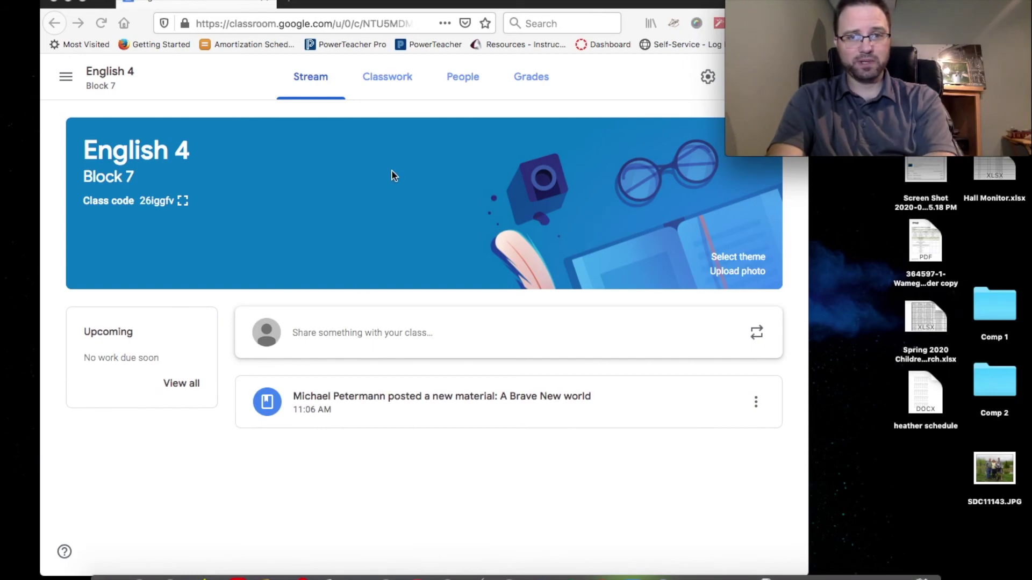
Start a new Assignment from the English 4 Block 7 Classwork page's Create menu.
left_click(399, 91)
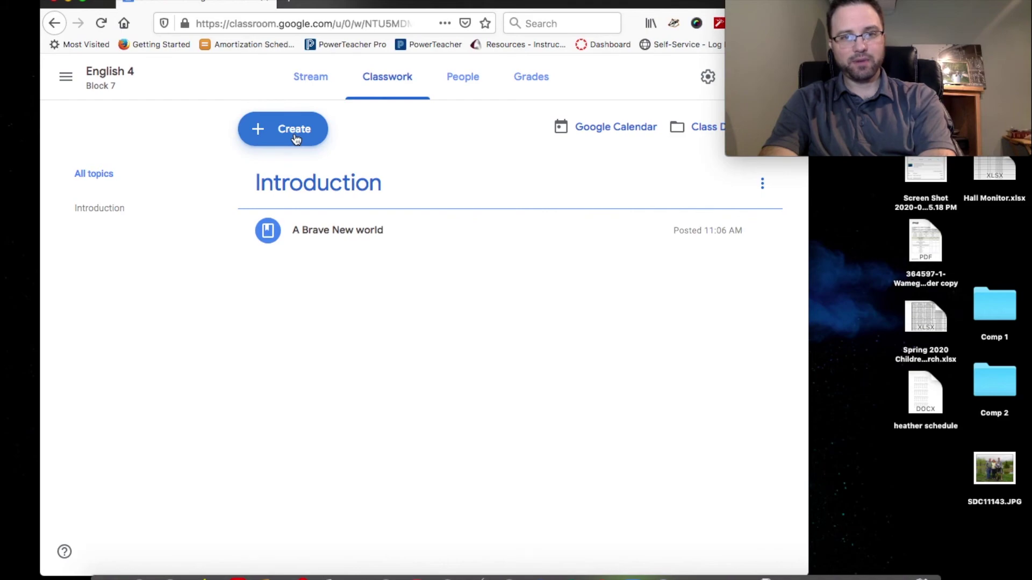
left_click(295, 139)
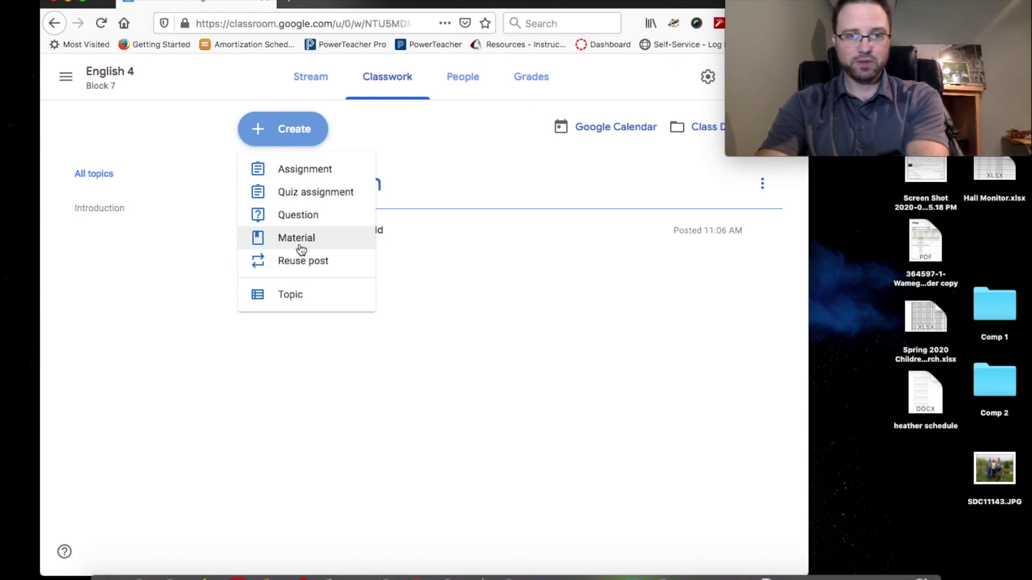
left_click(311, 172)
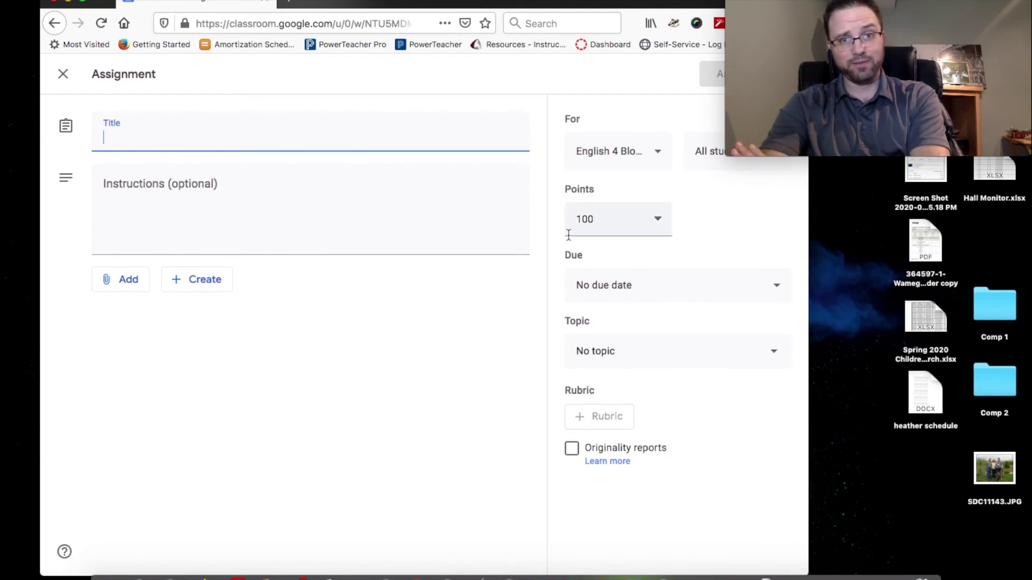
Set the assignment's due date to Fri, Mar 27 at 11:59 PM.
left_click_drag(562, 3, 548, 80)
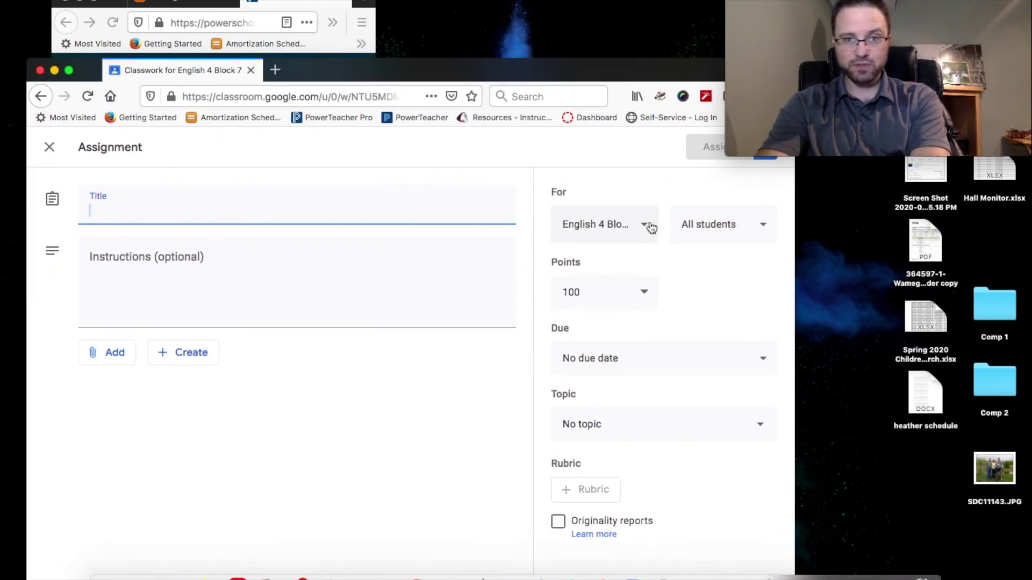
left_click(651, 230)
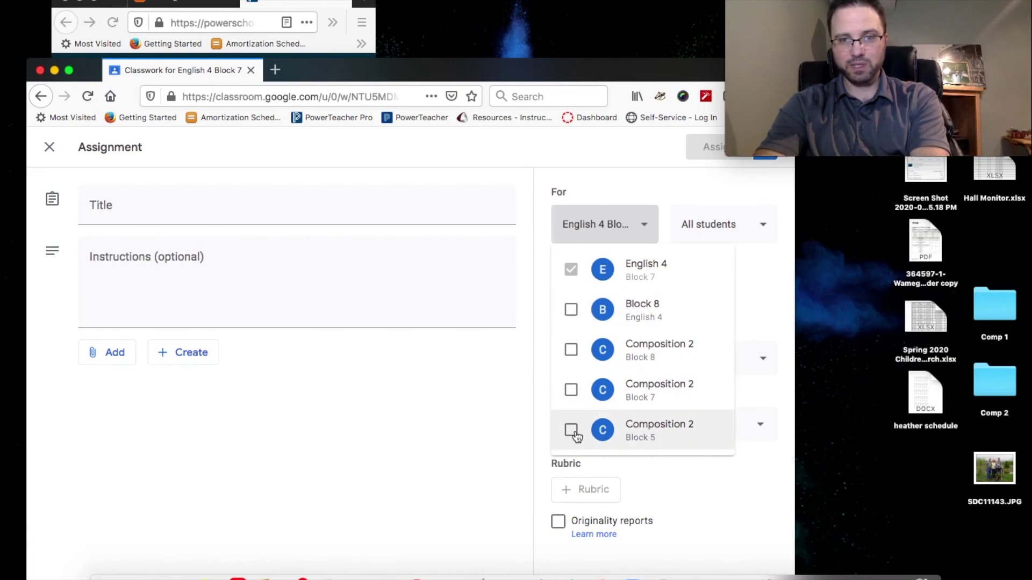
left_click(769, 292)
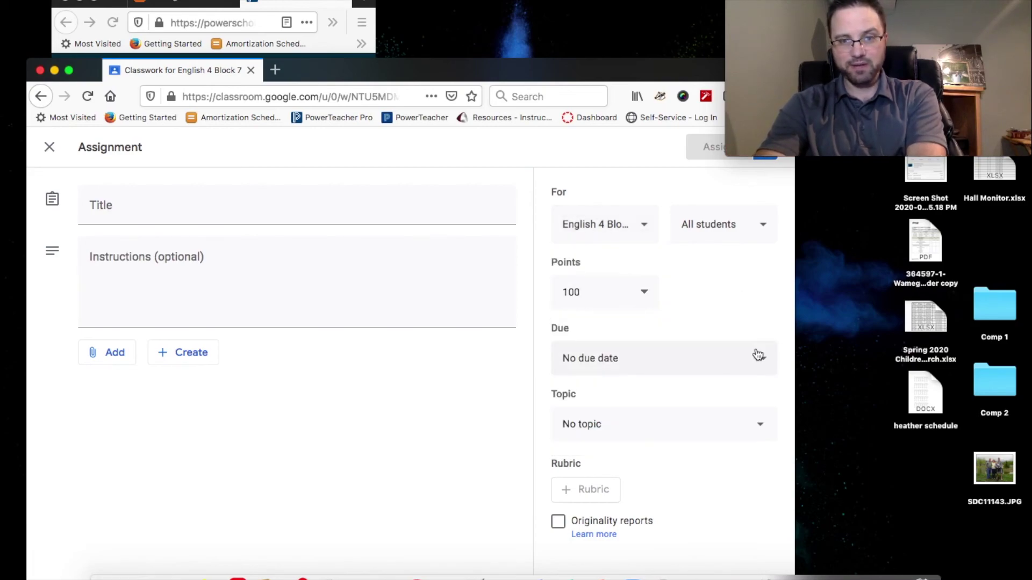
left_click(762, 365)
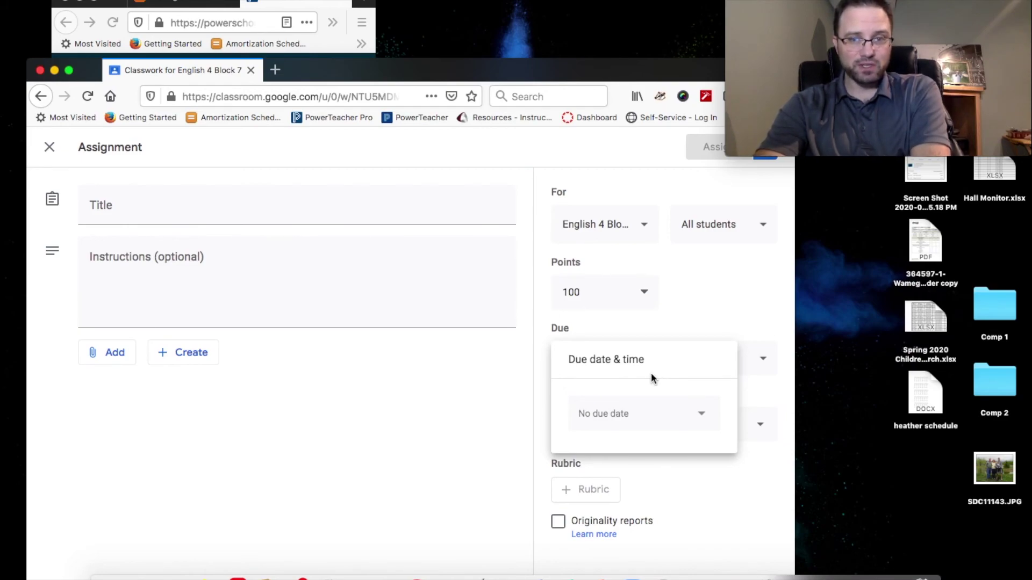
left_click(638, 418)
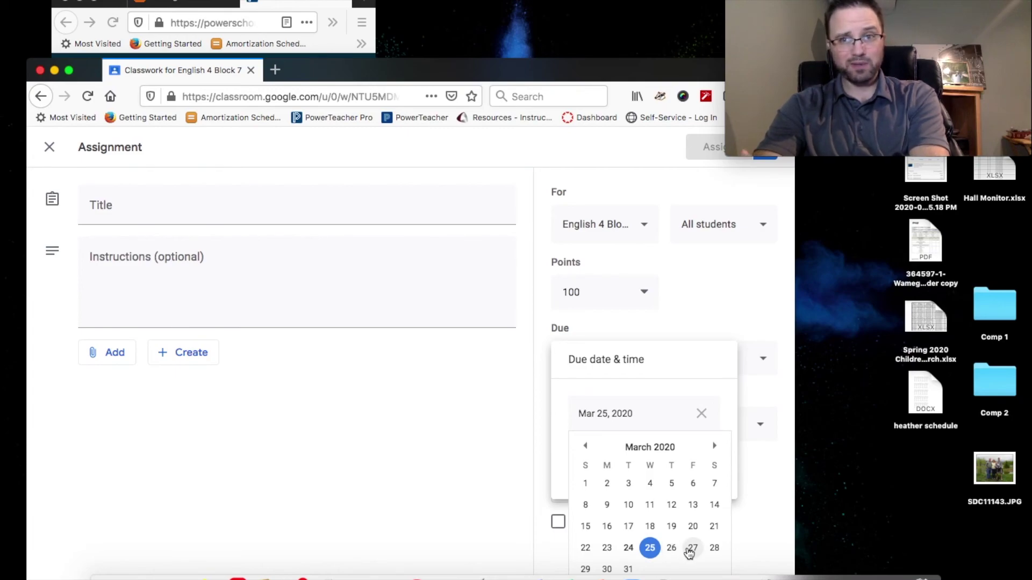
left_click(692, 548)
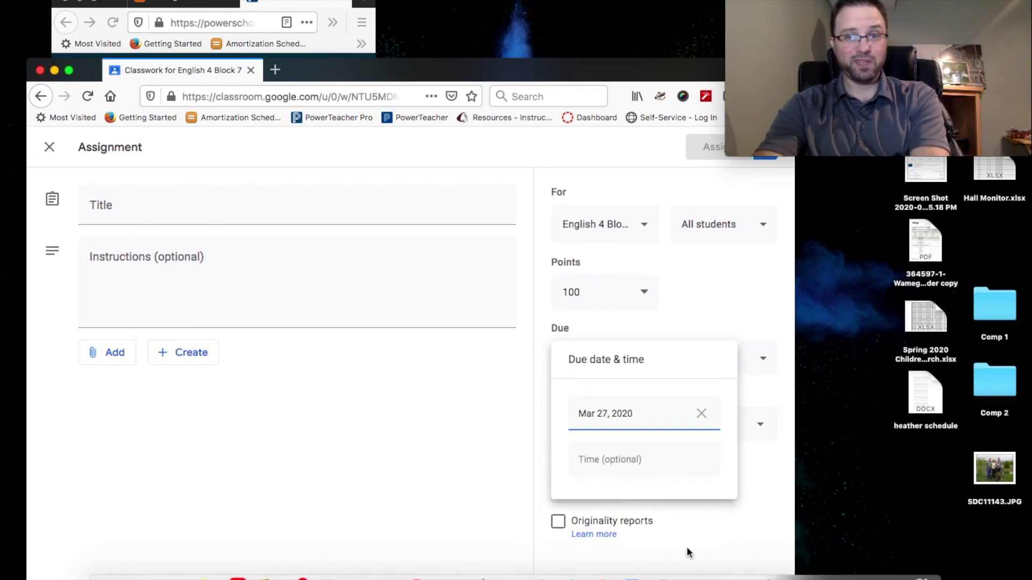
left_click(613, 458)
left_click(613, 457)
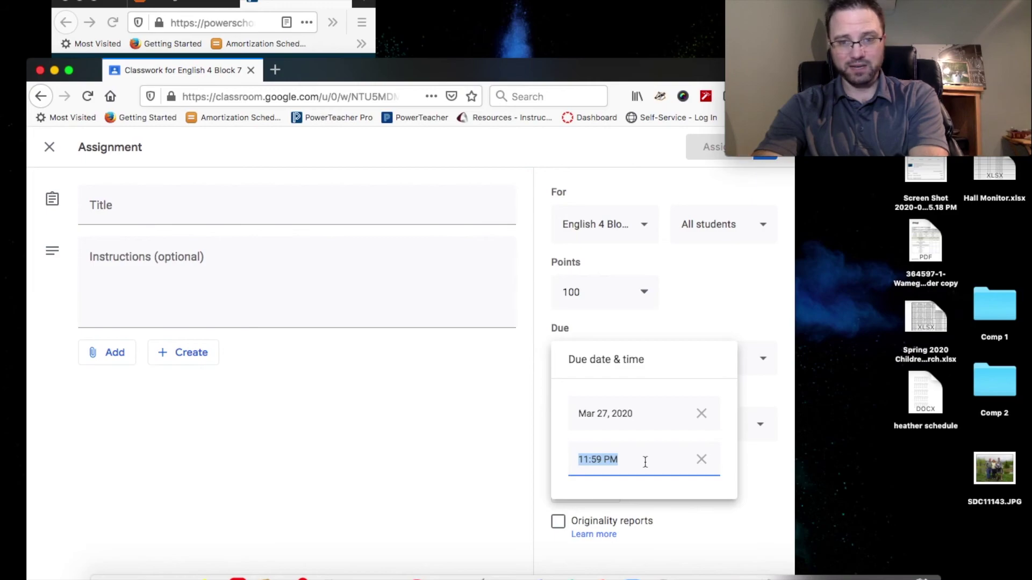
left_click(768, 475)
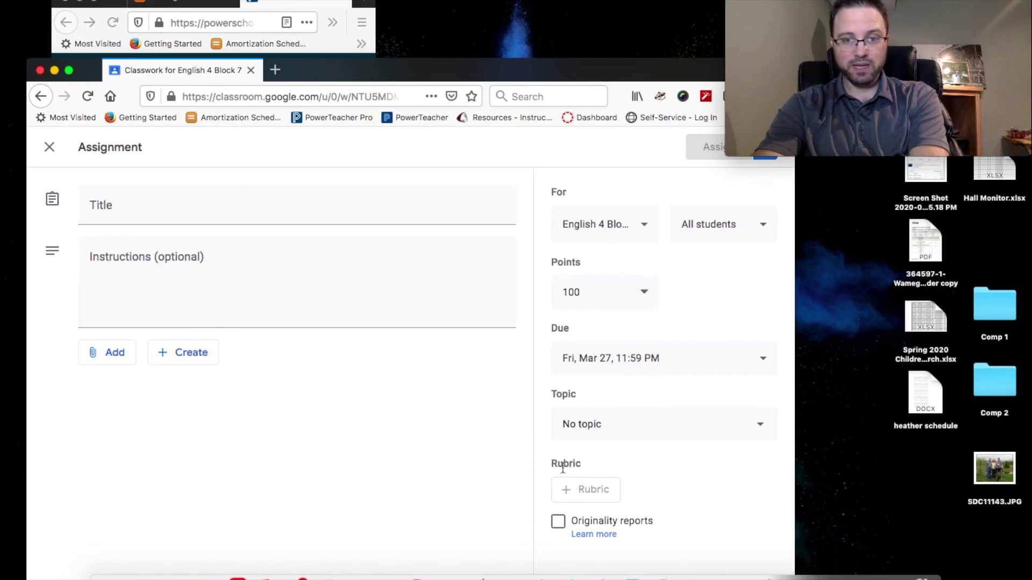
left_click(557, 522)
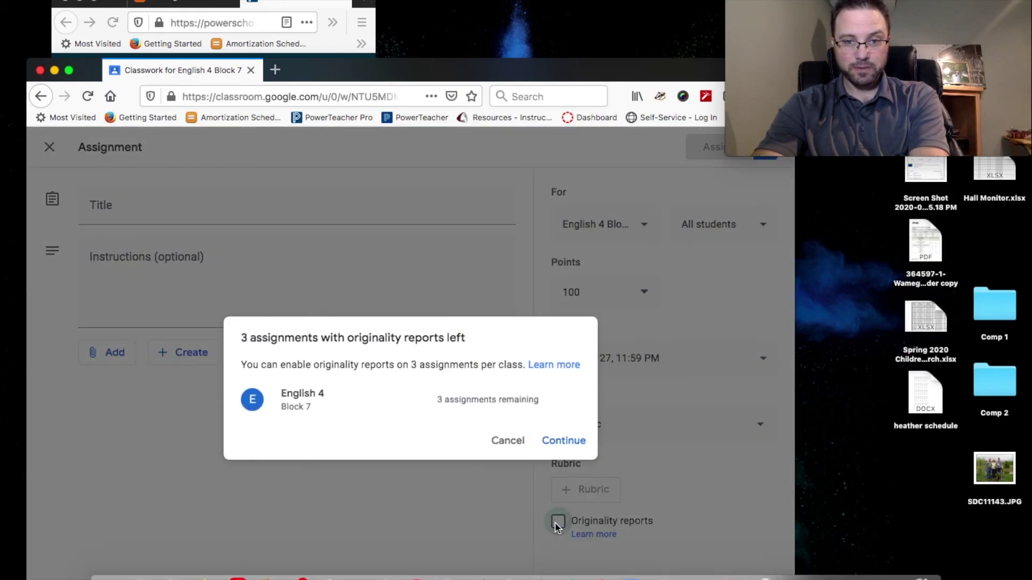
left_click(570, 442)
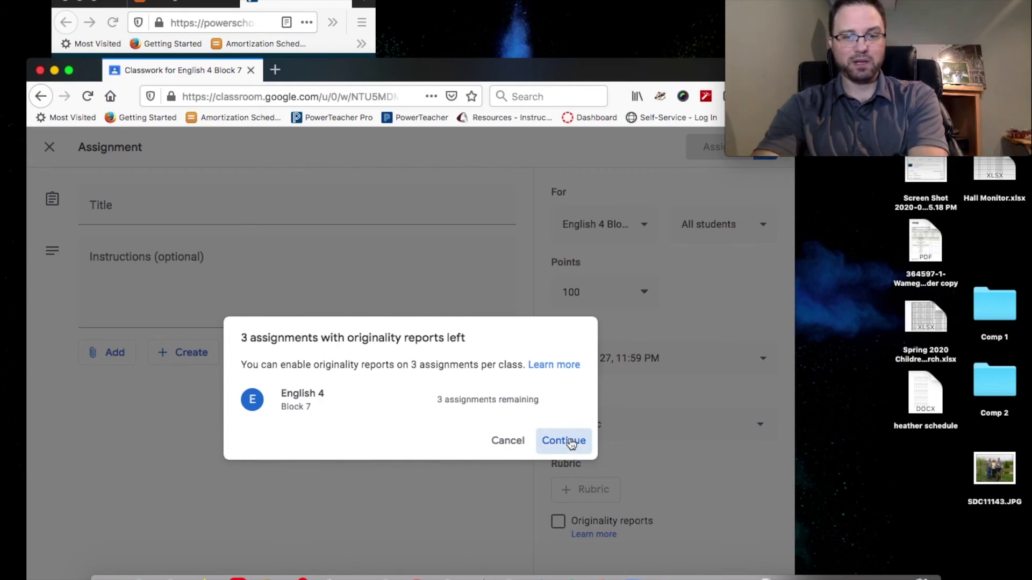
left_click(557, 521)
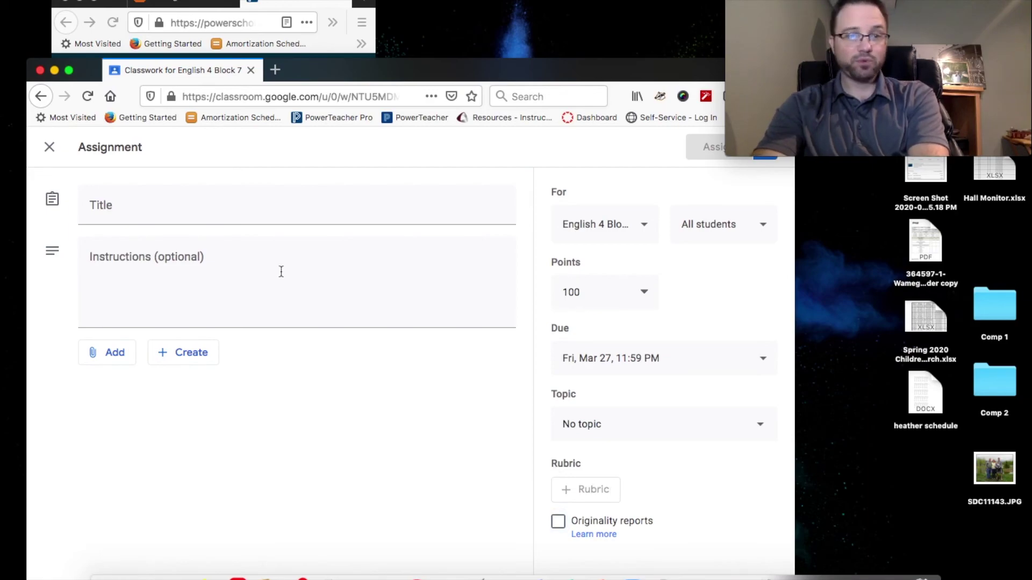
left_click(132, 197)
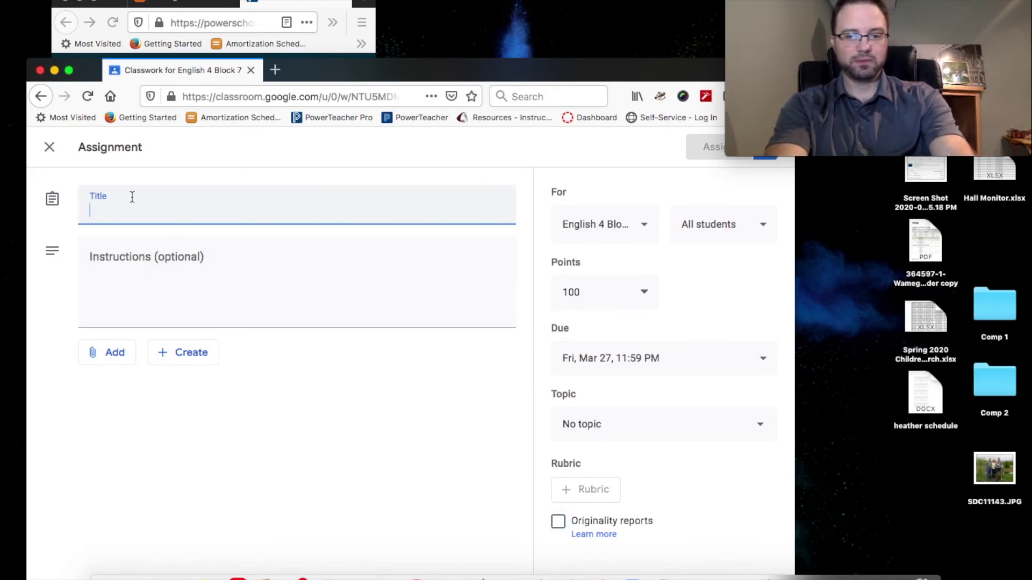
Title the assignment 'Cars' with instructions 'Evaluating the move Cars and it's commentary on modern times'.
type("Cars")
key("Tab")
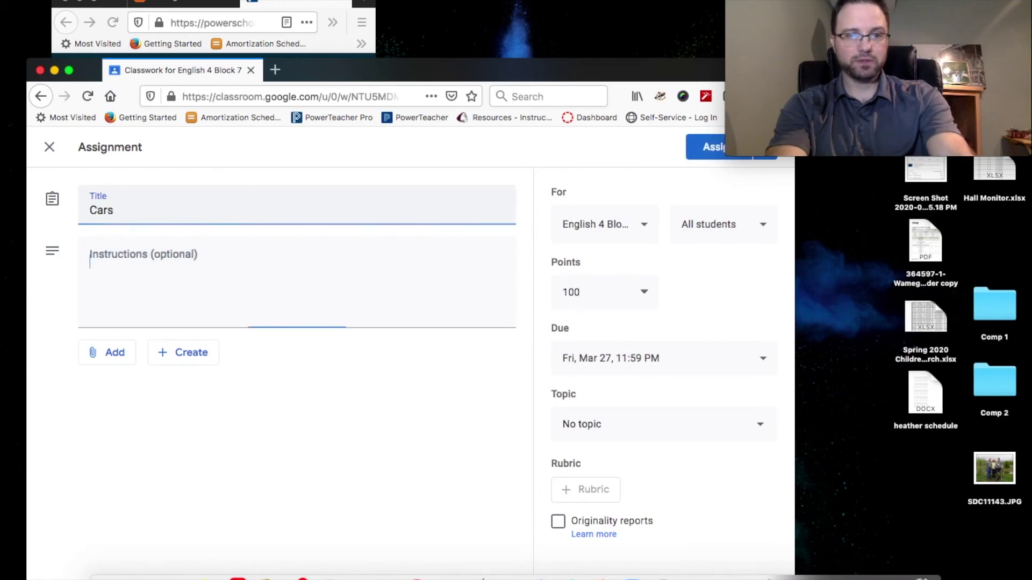
type("Ev")
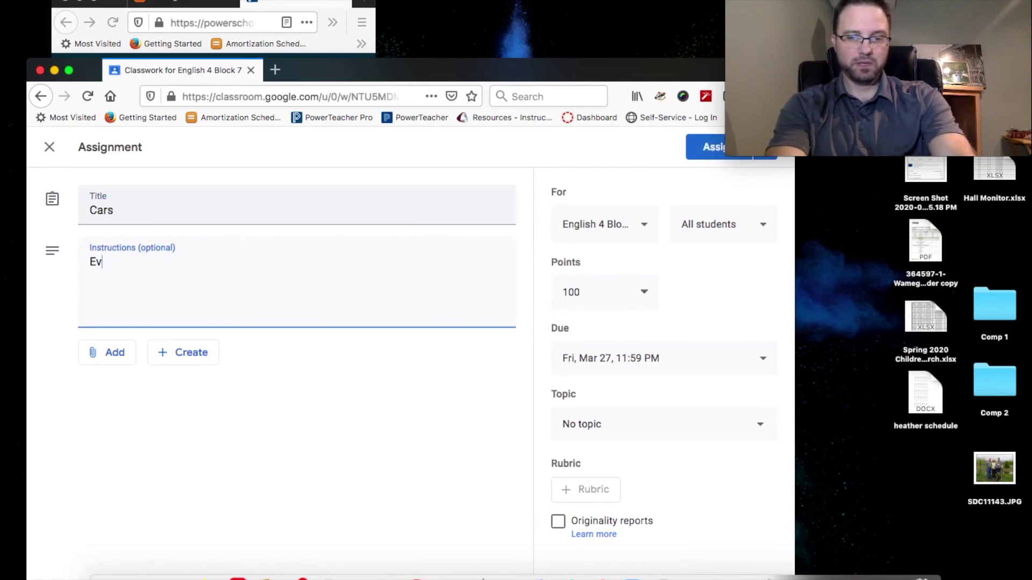
type("aluating the ")
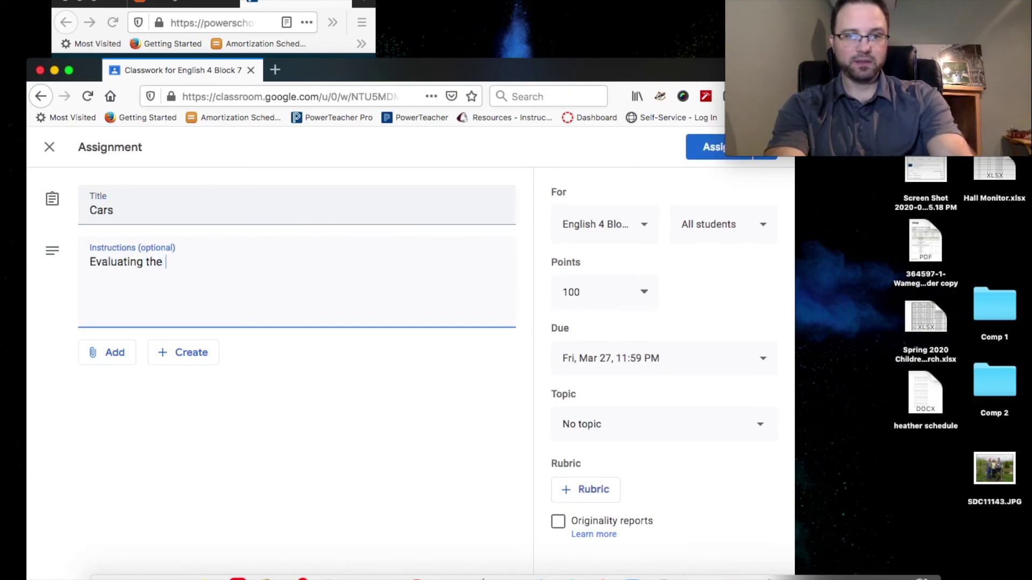
type("move Cars ")
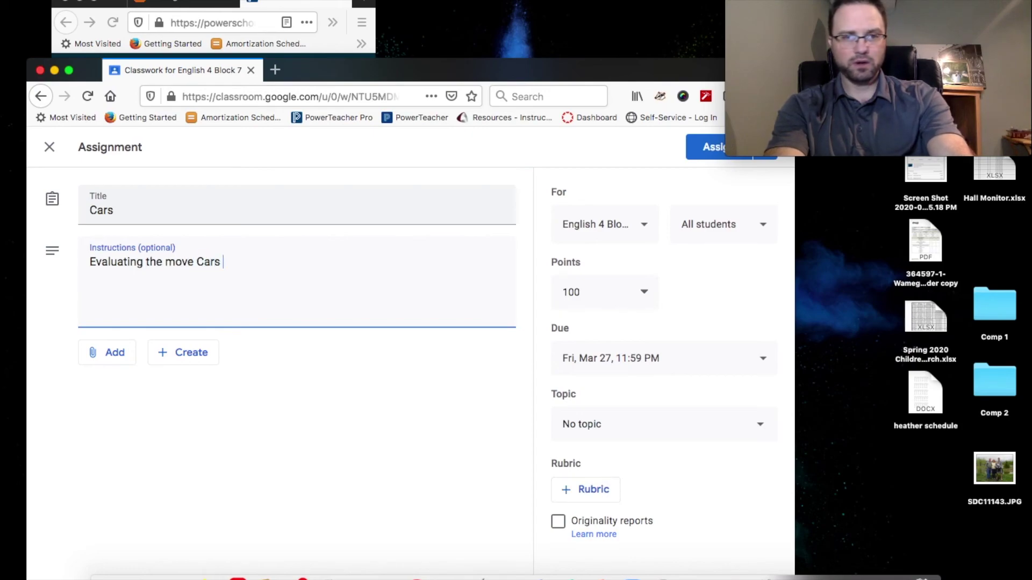
type("and it's comme")
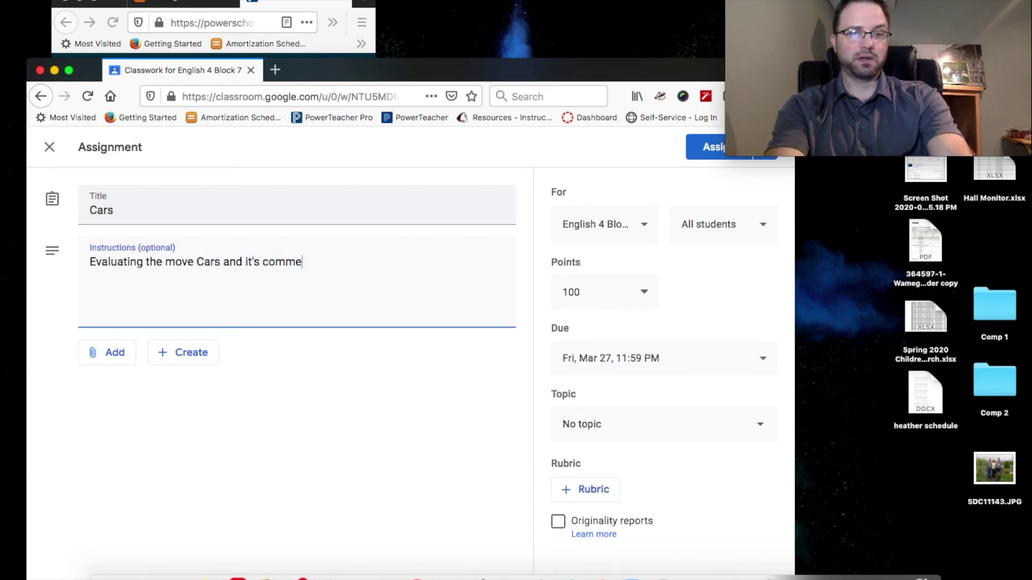
type("ntary on")
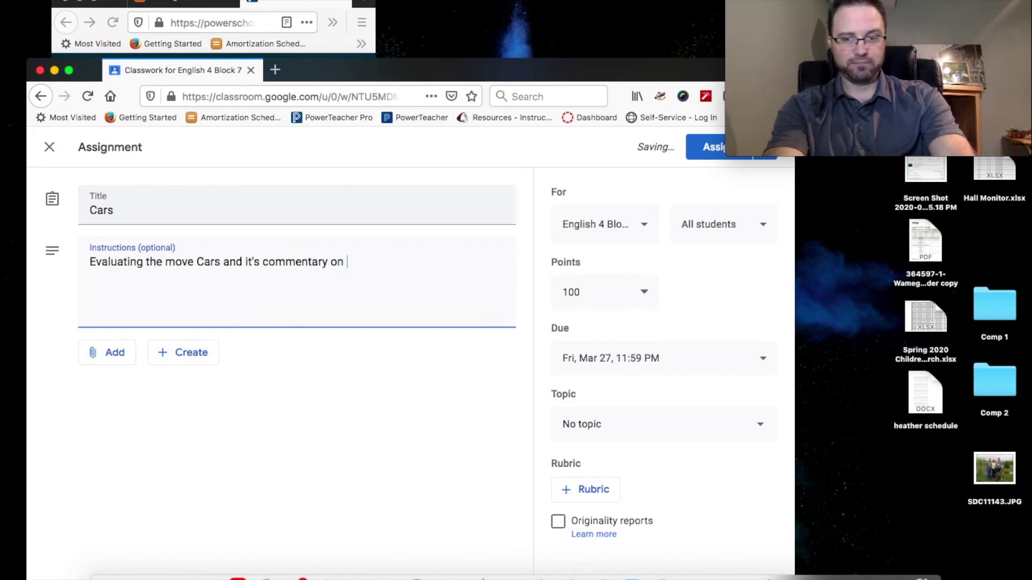
type(" moder")
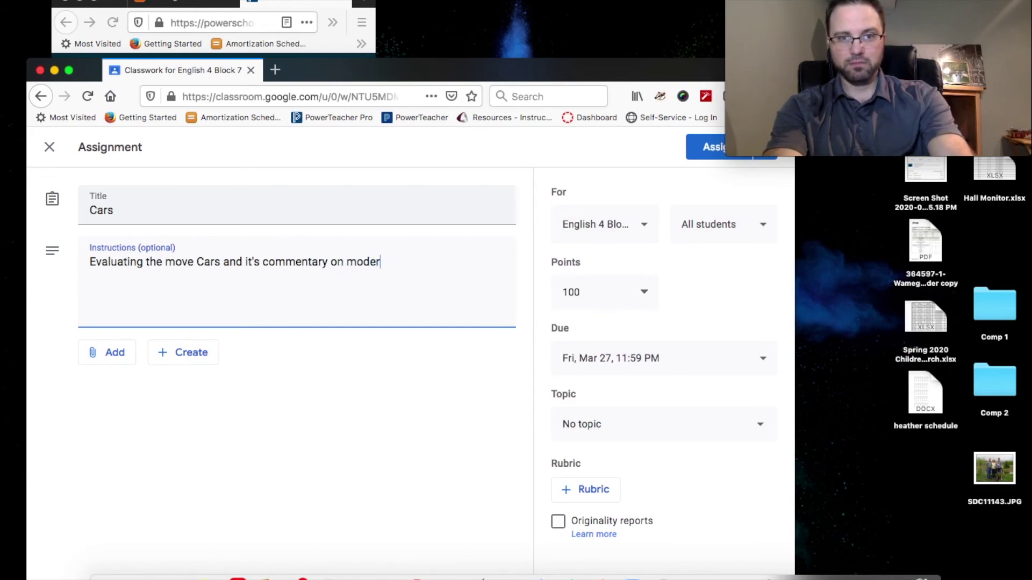
type("n times")
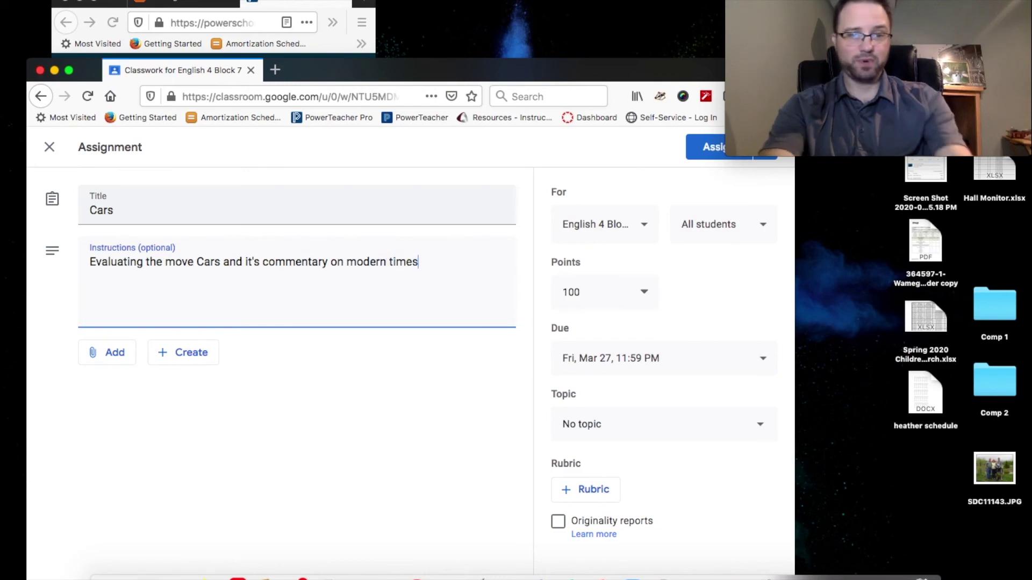
left_click(117, 356)
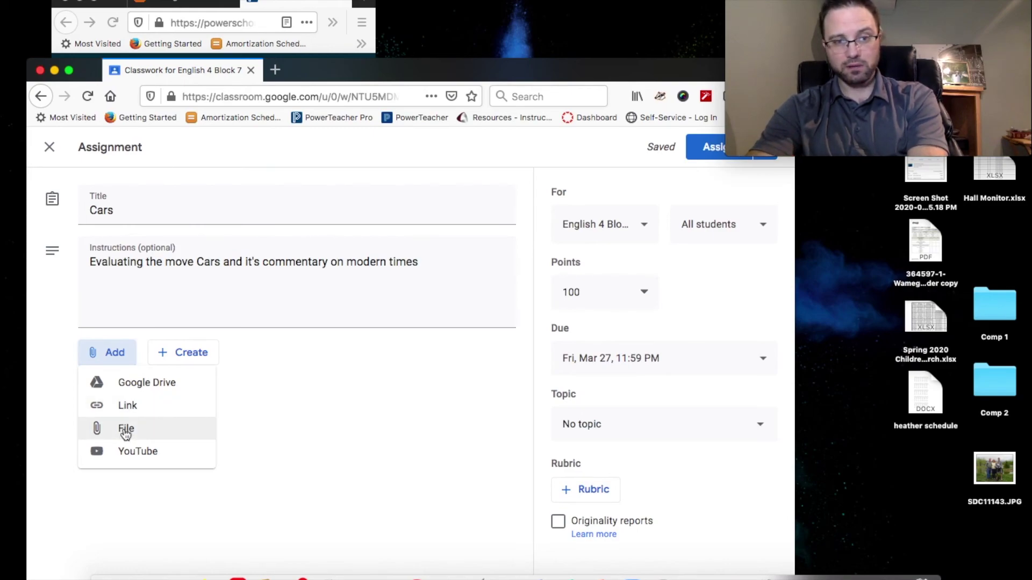
Copy the PowerSchool page address and attach it to the assignment as a PowerTeacher link.
left_click(135, 405)
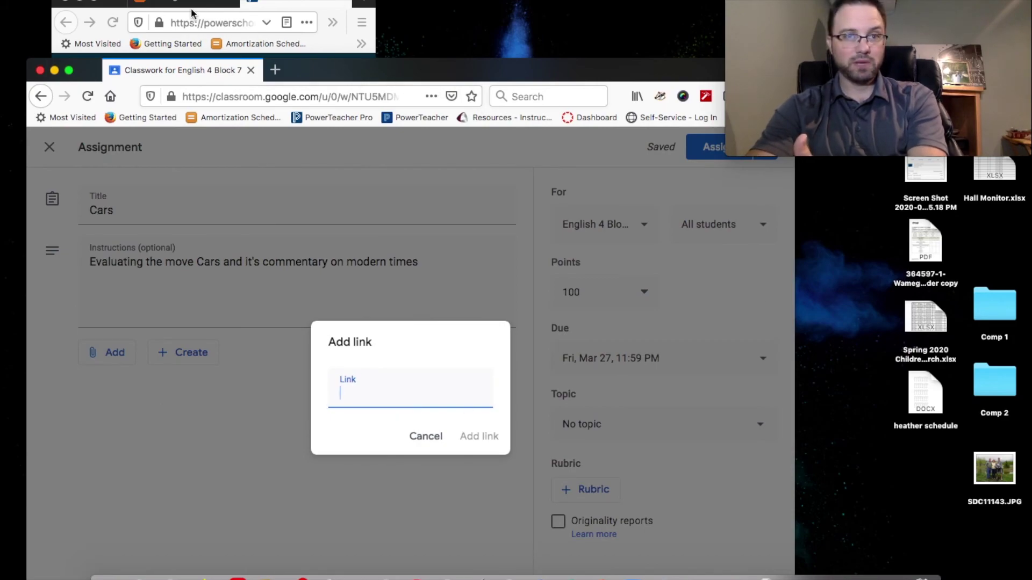
left_click(179, 2)
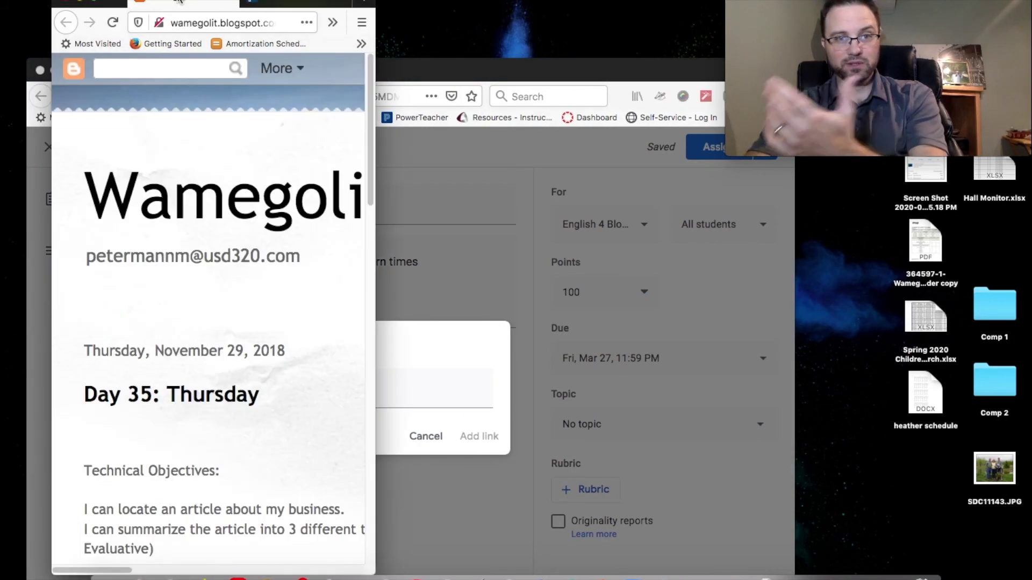
left_click(199, 24)
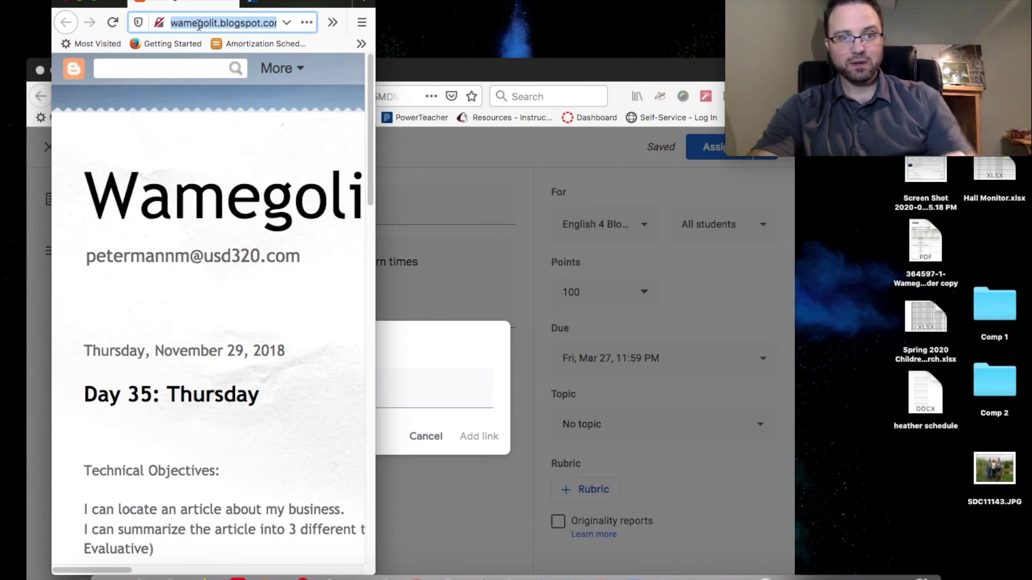
key("super+v")
right_click(202, 25)
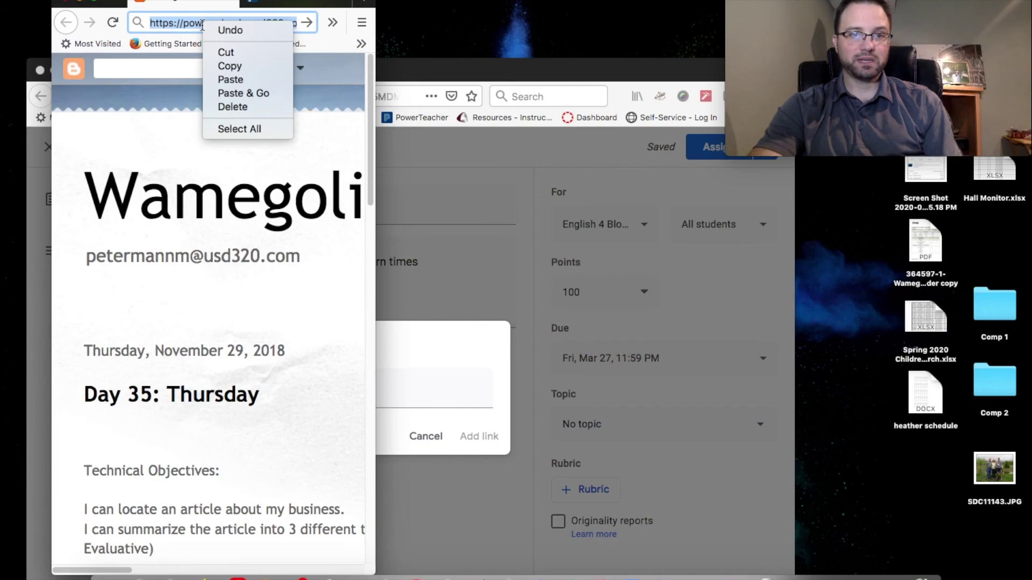
left_click(231, 66)
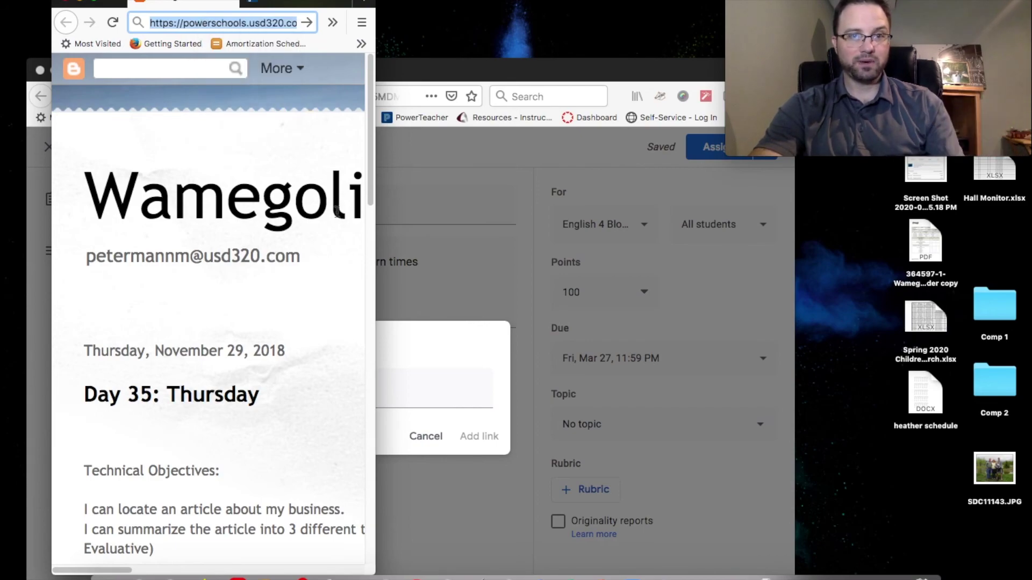
left_click(342, 392)
key("super+v")
left_click(478, 436)
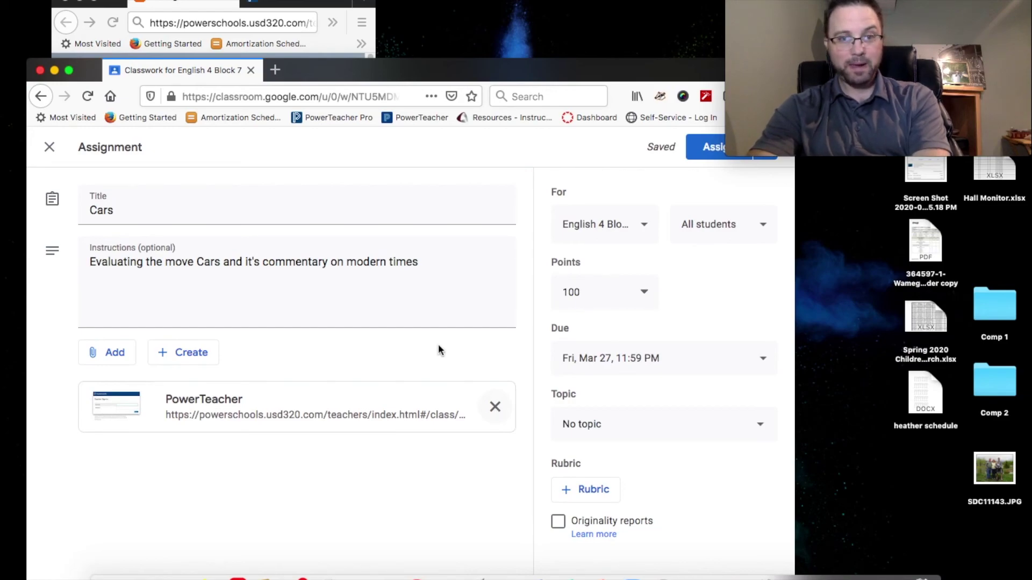
left_click(408, 295)
left_click(101, 364)
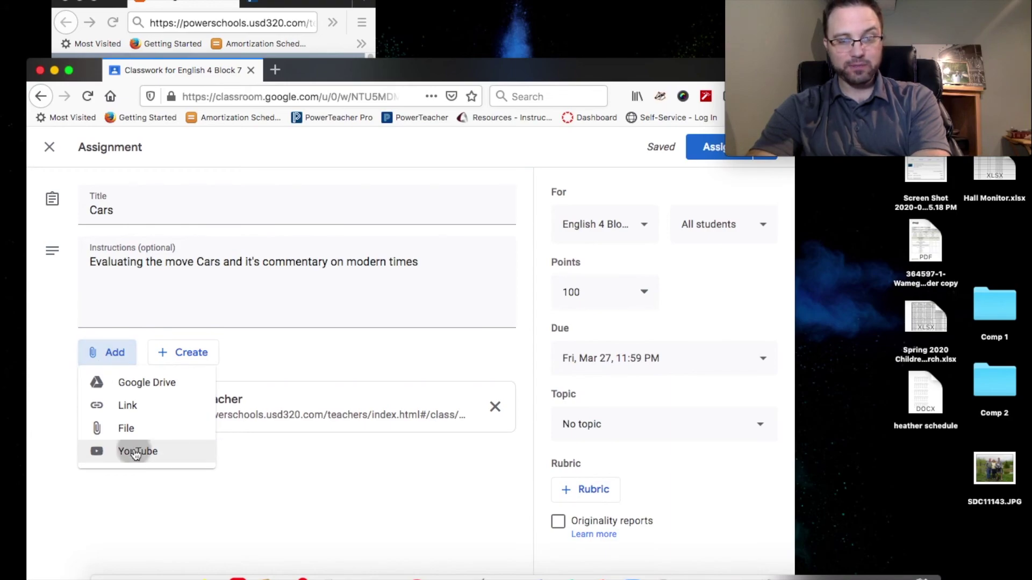
left_click(136, 451)
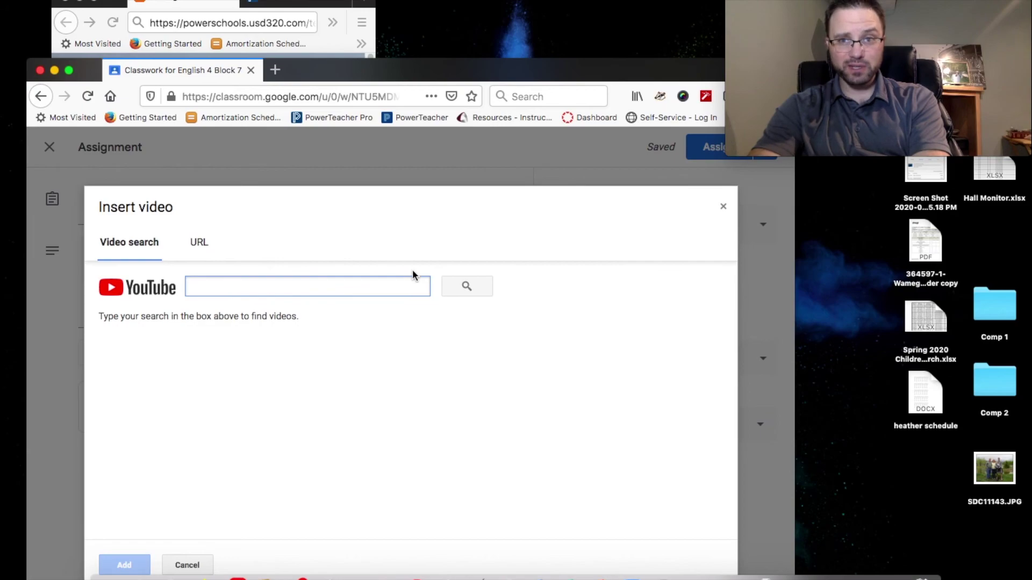
left_click(199, 243)
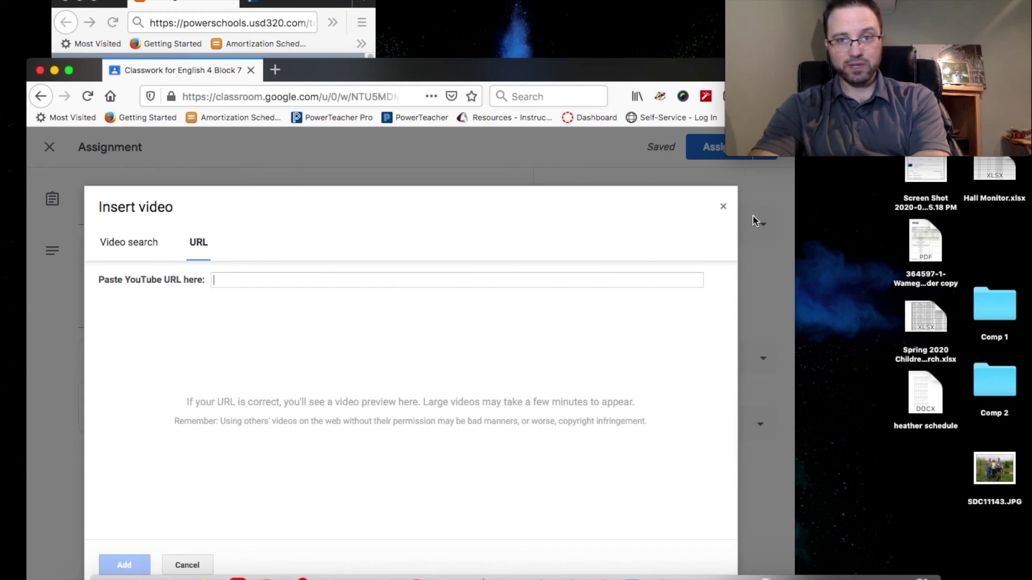
left_click(723, 206)
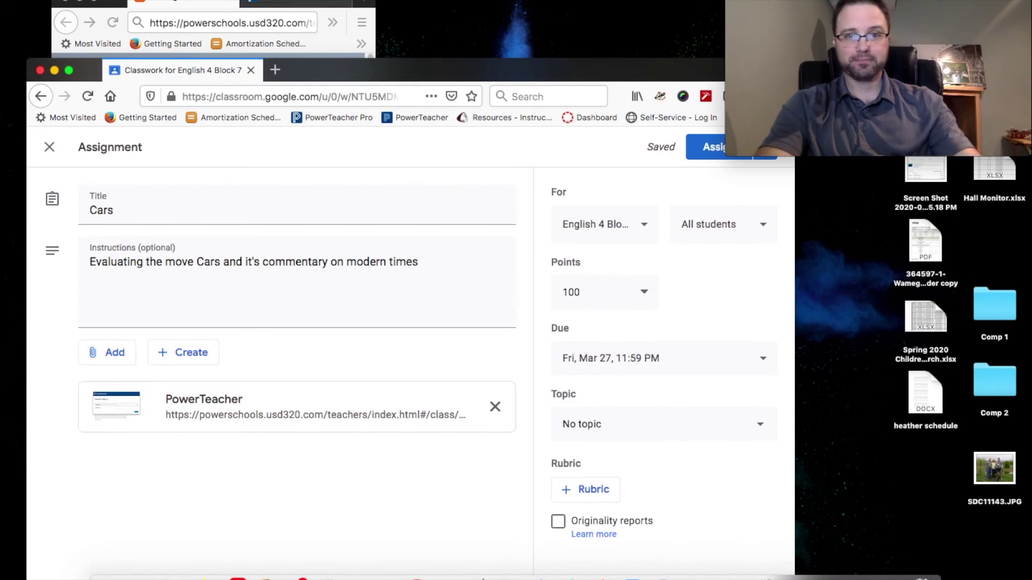
left_click(663, 577)
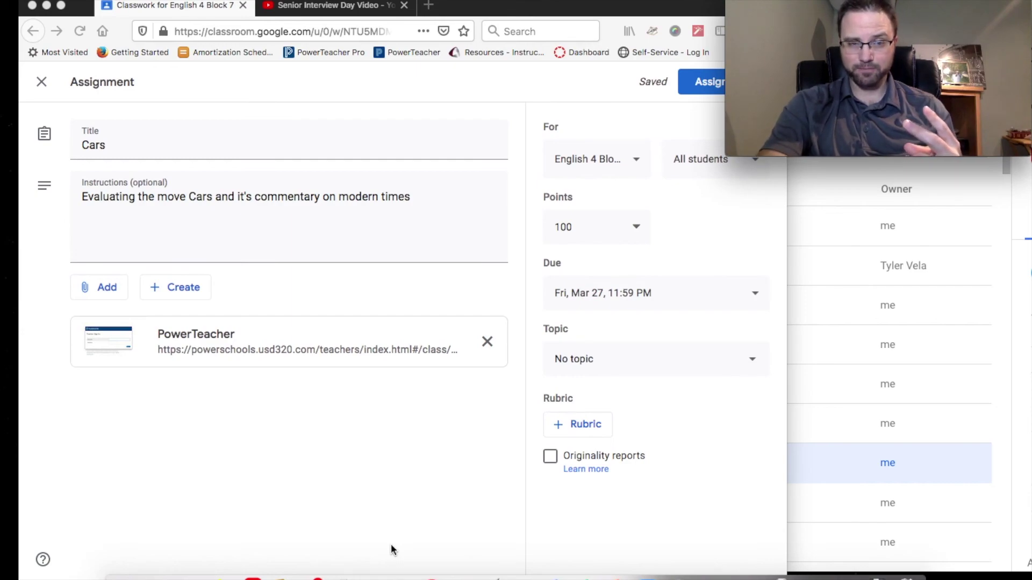
Copy the YouTube address of 'Senior Interview Day Video' for the assignment's YouTube attachment.
left_click(95, 295)
left_click(130, 388)
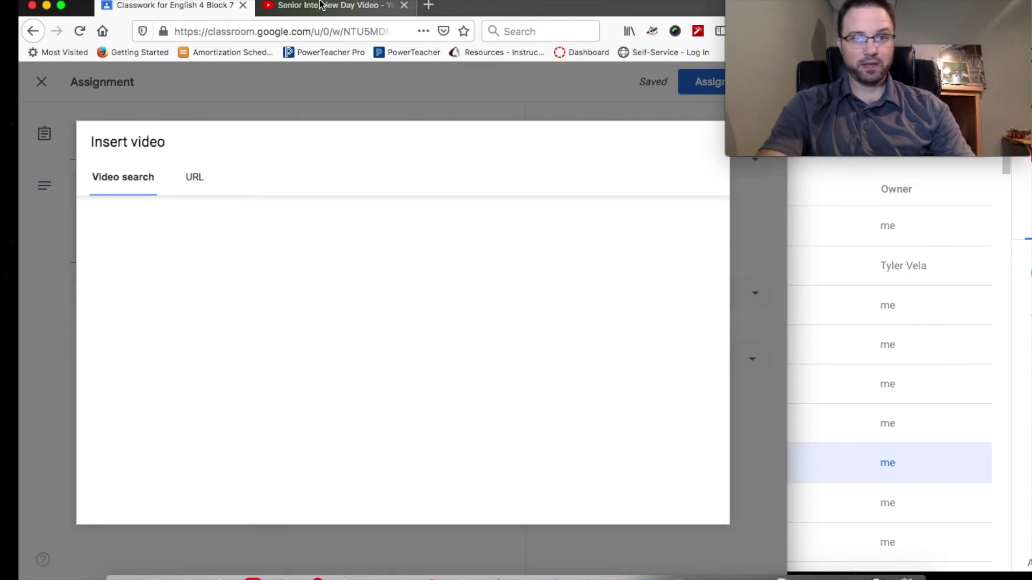
left_click(323, 10)
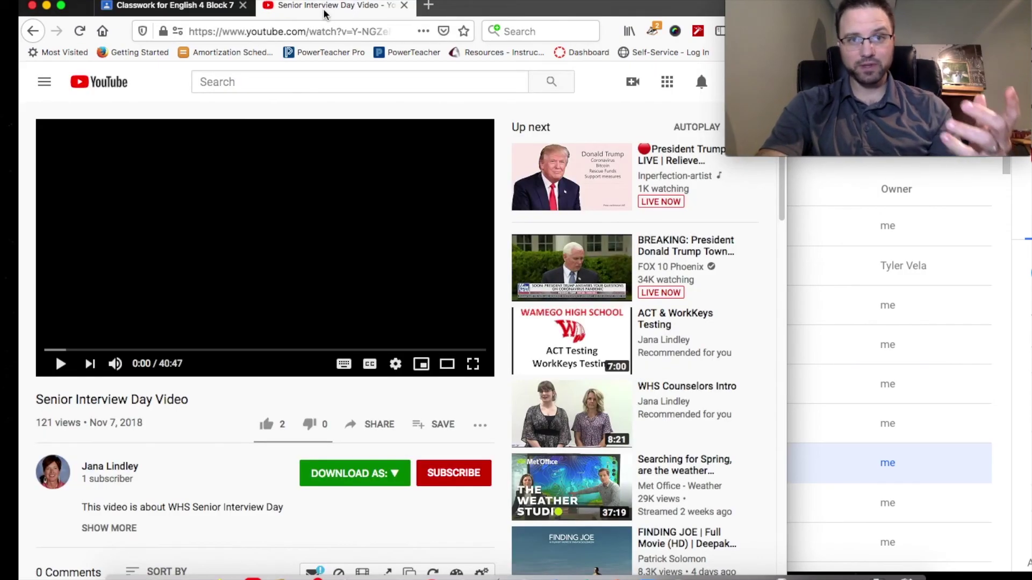
left_click(290, 37)
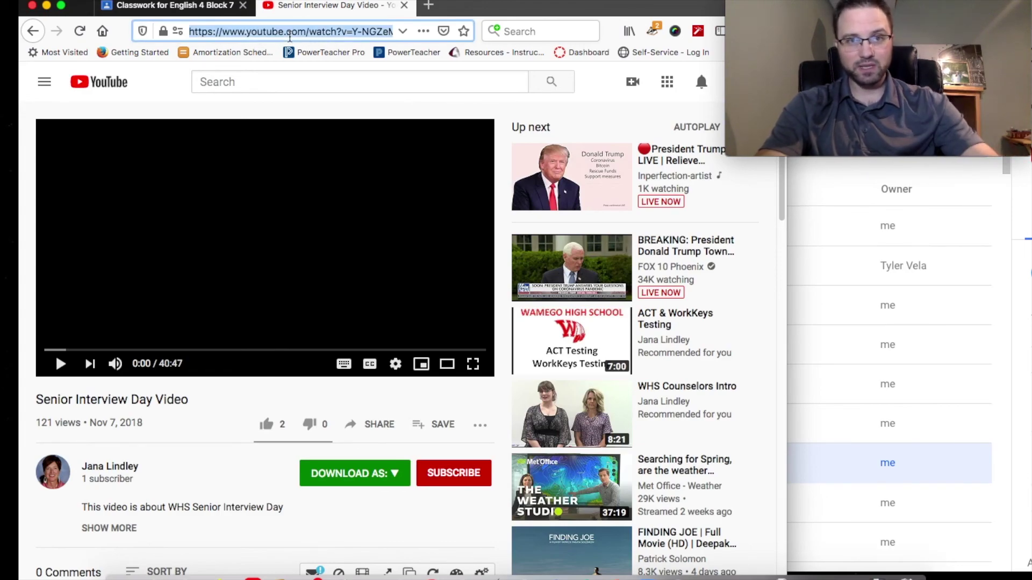
right_click(290, 32)
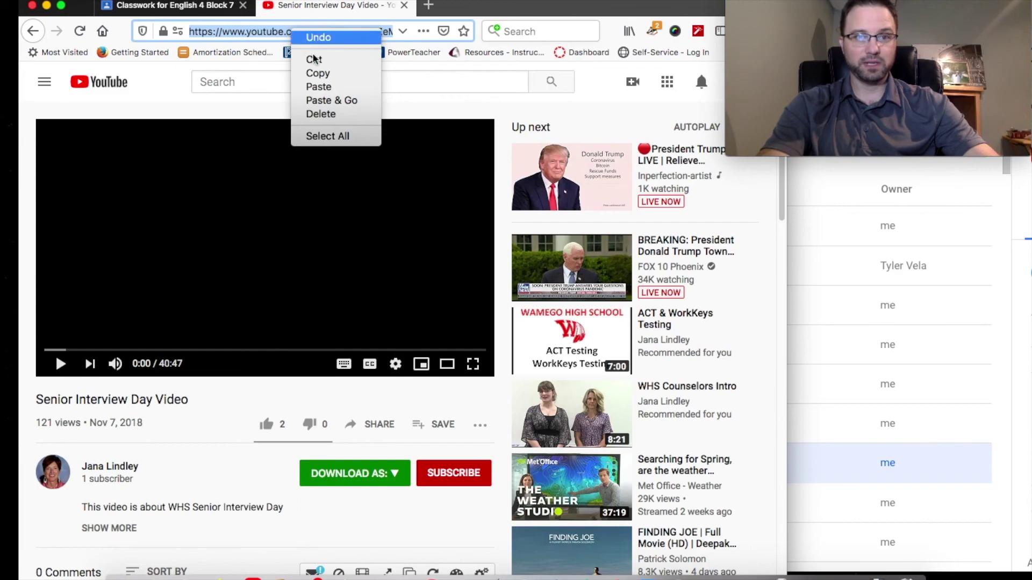
left_click(322, 75)
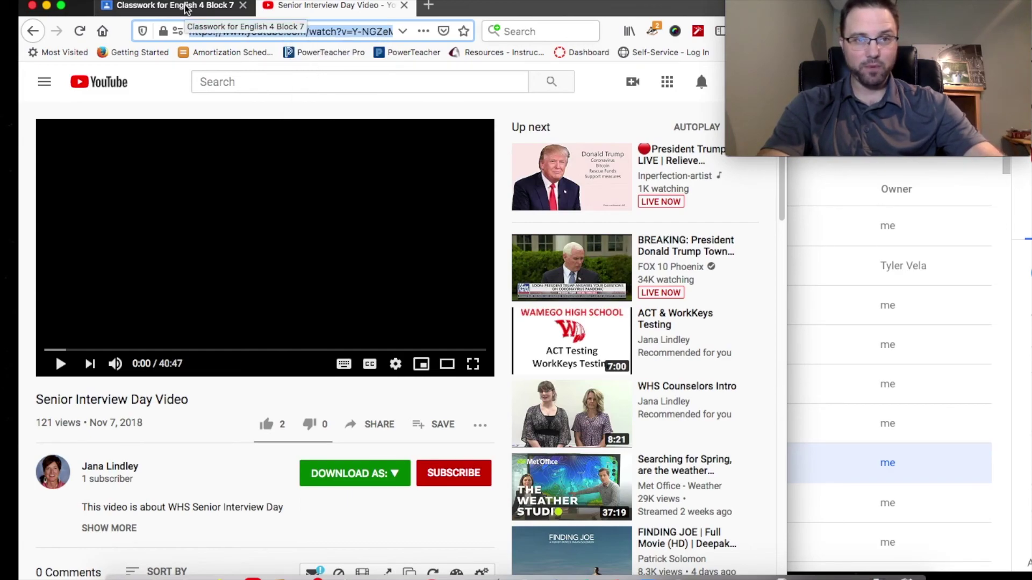
left_click(186, 8)
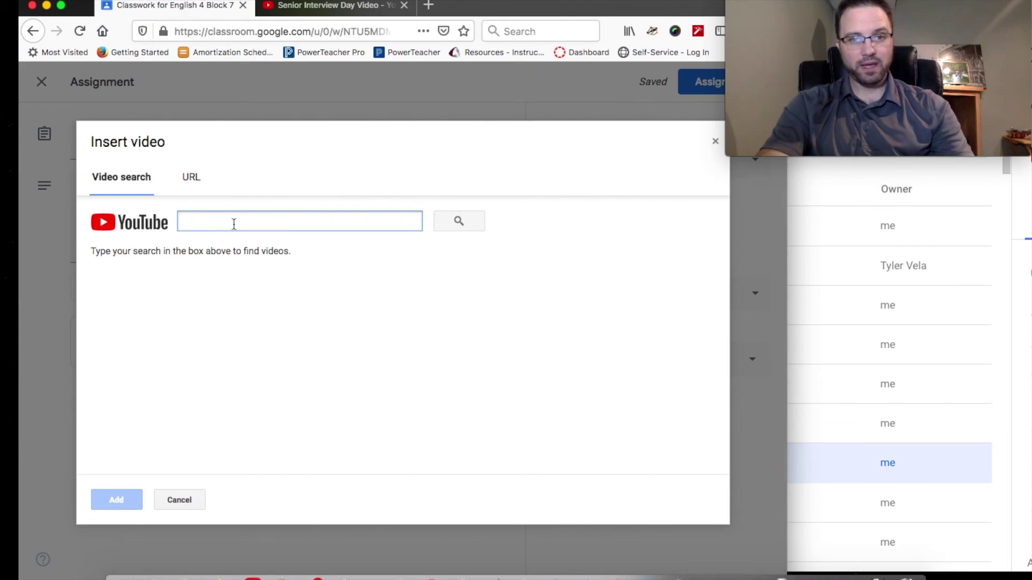
Paste the Senior Interview Day Video URL into the YouTube URL tab and add it.
left_click(195, 182)
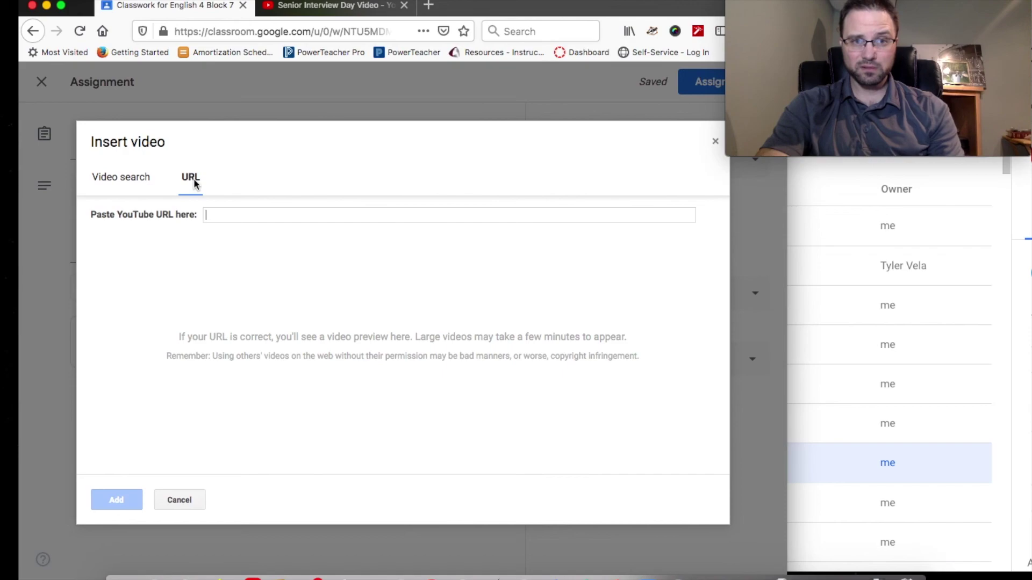
key("super+v")
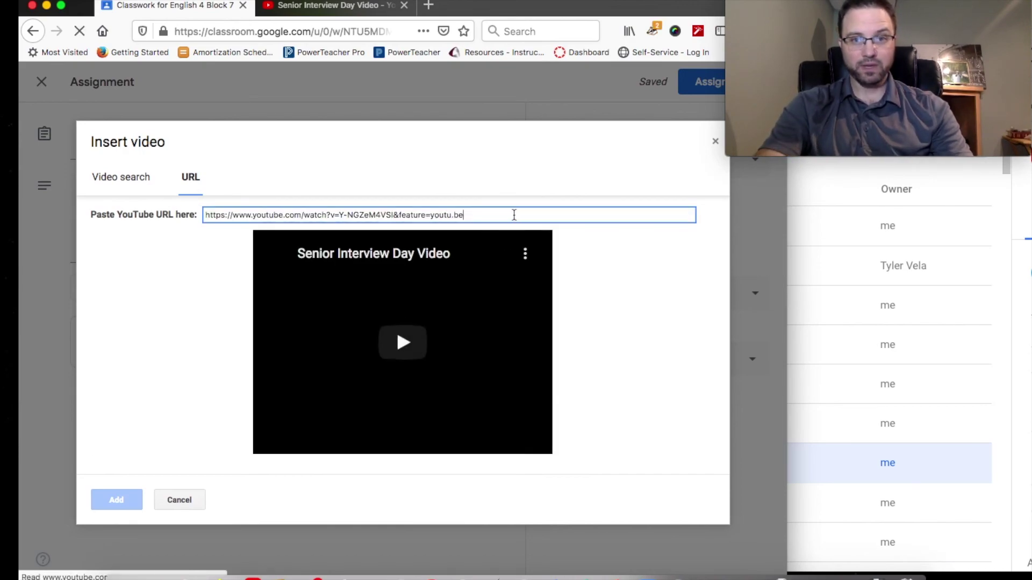
right_click(514, 215)
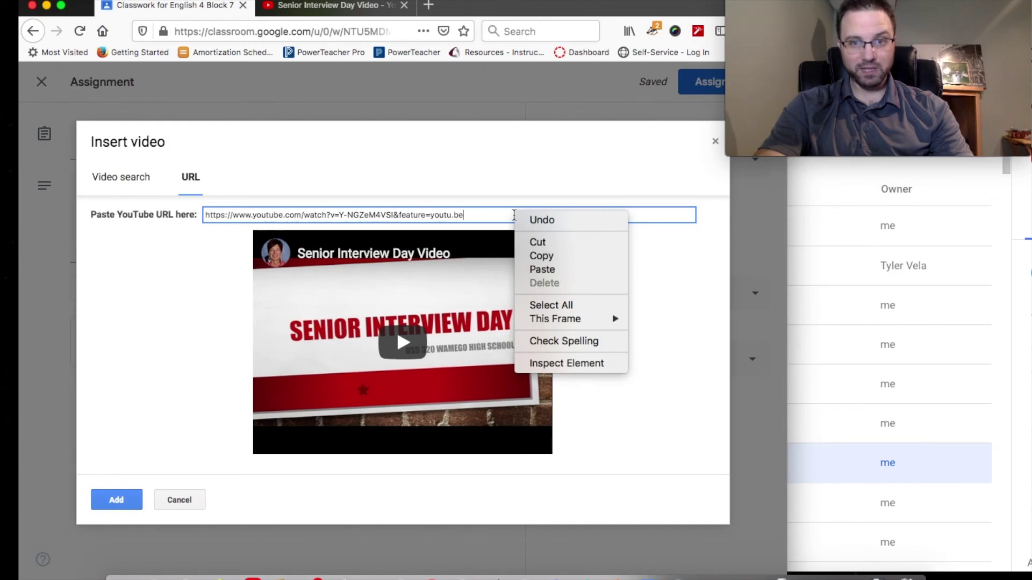
left_click(669, 284)
left_click(118, 504)
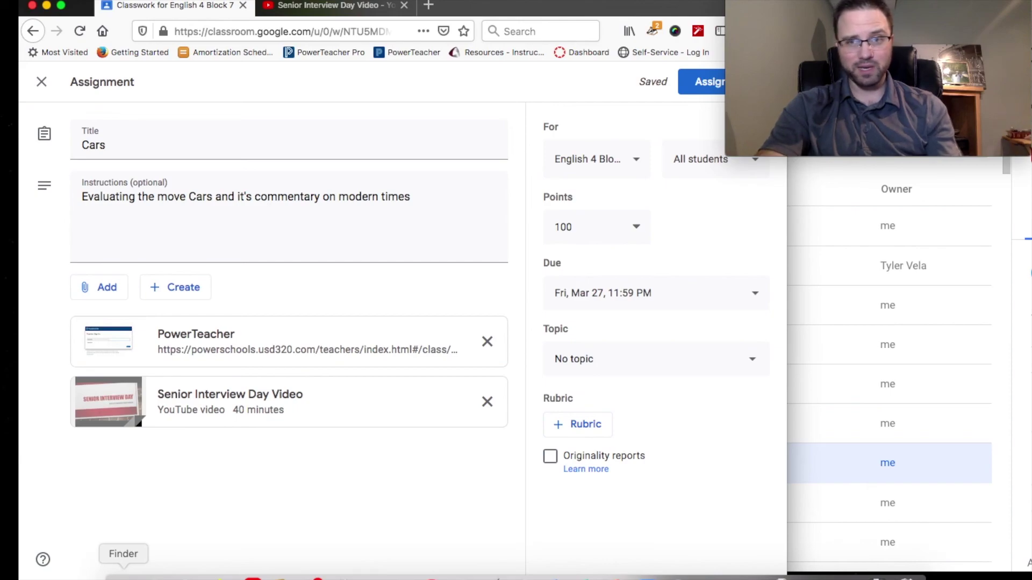
Drag 'Creating an assignment' from Finder's google class vids folder into the Drive Classroom folder.
left_click(123, 577)
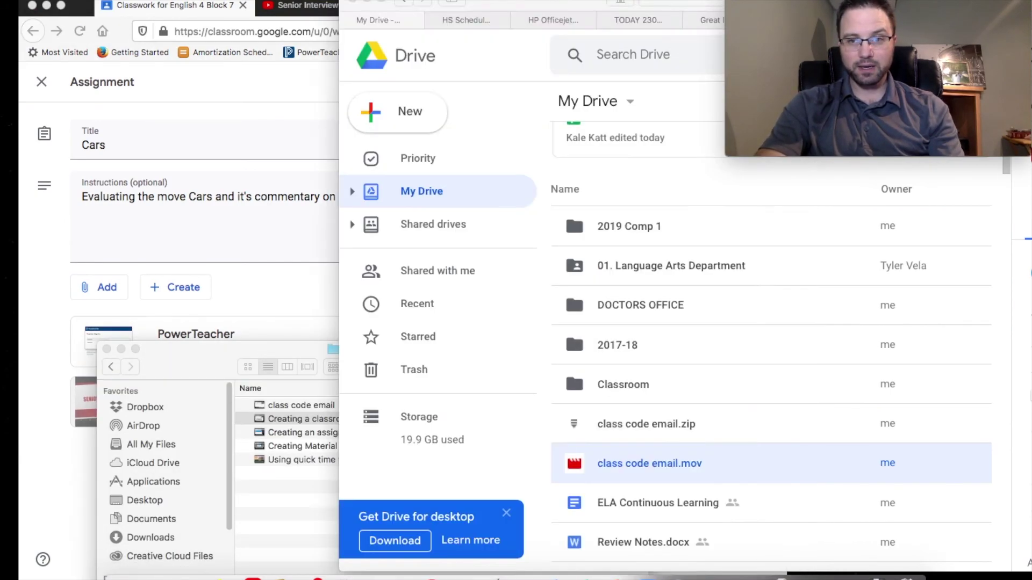
left_click_drag(202, 353, 58, 199)
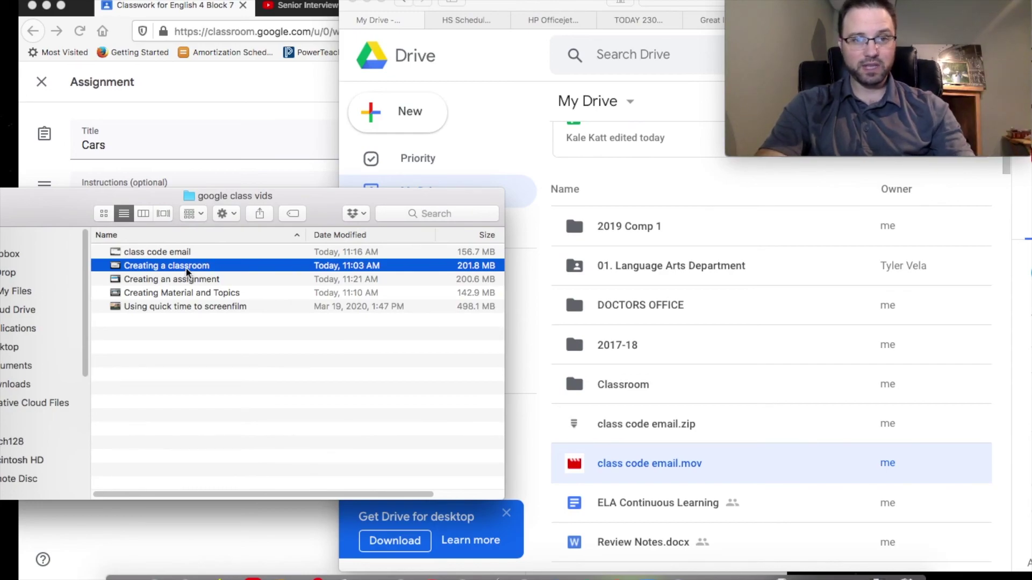
left_click(186, 280)
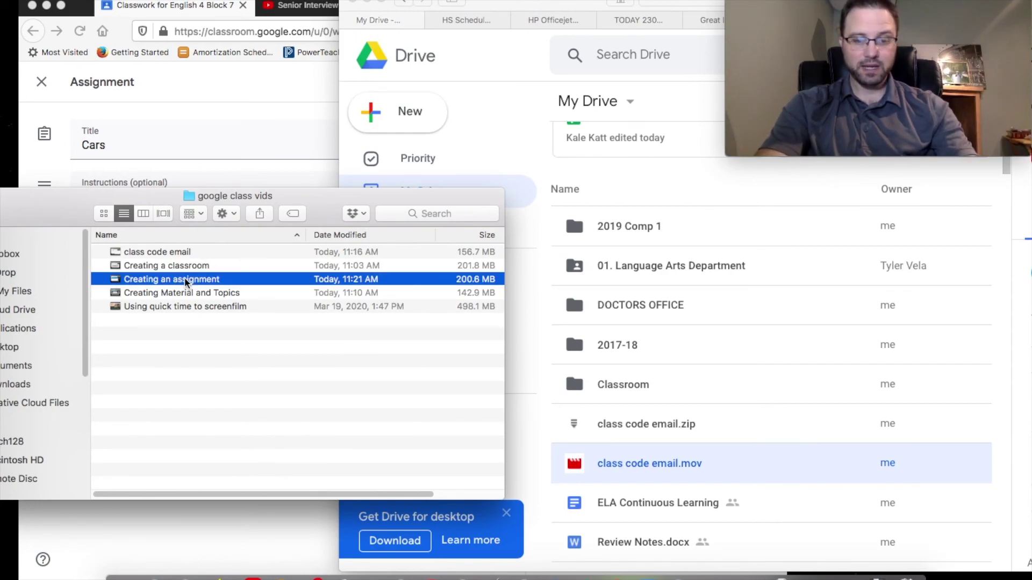
left_click_drag(187, 281, 726, 490)
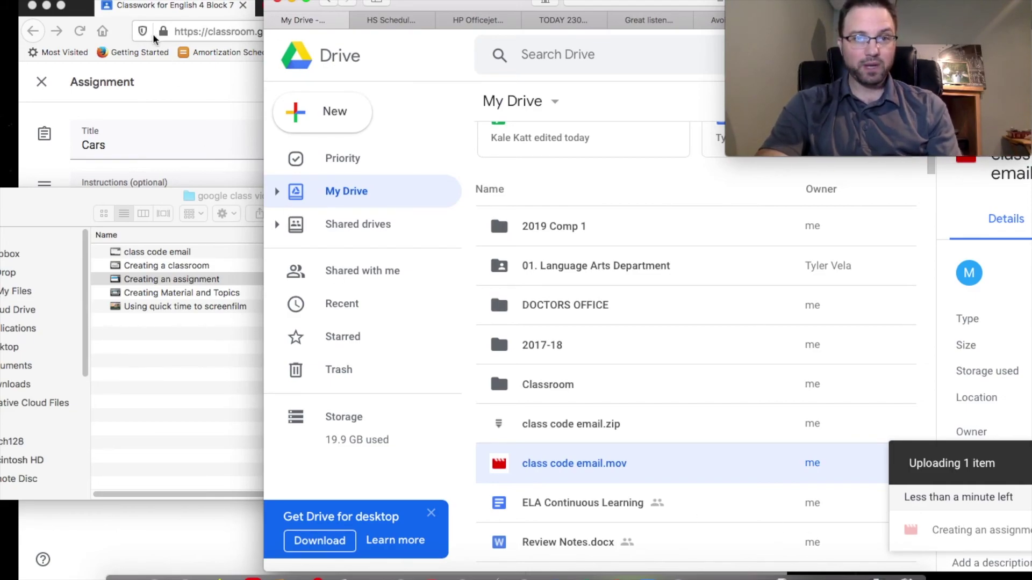
left_click(123, 6)
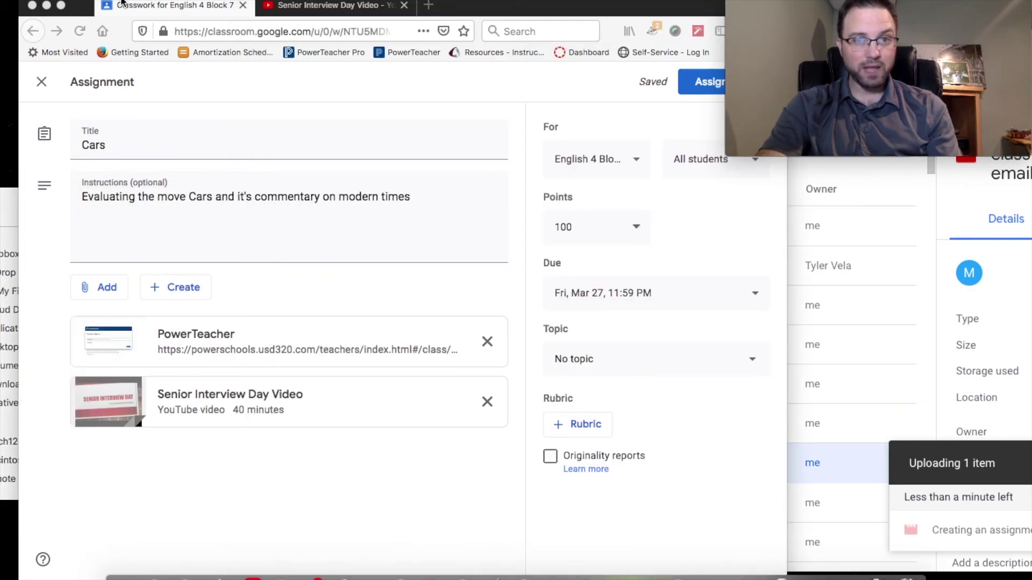
Attach 'class code email.mov' from Google Drive's Recent files as the third attachment.
left_click(123, 294)
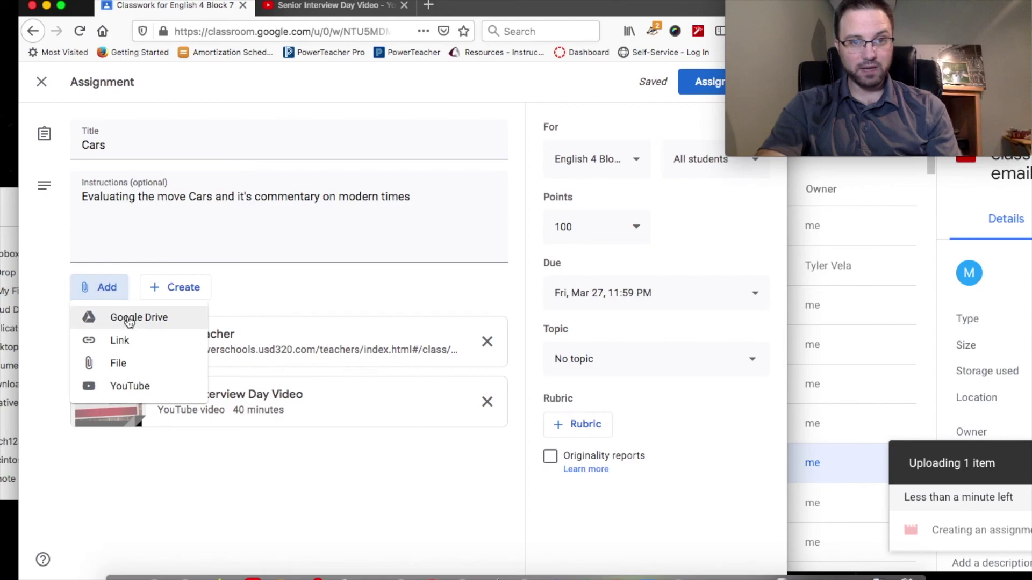
left_click(129, 319)
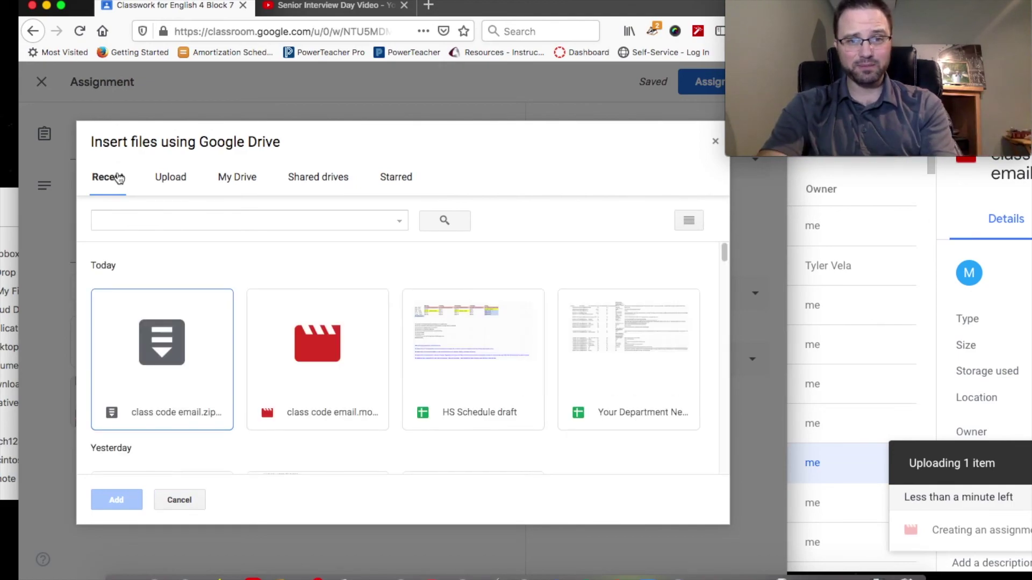
left_click(353, 368)
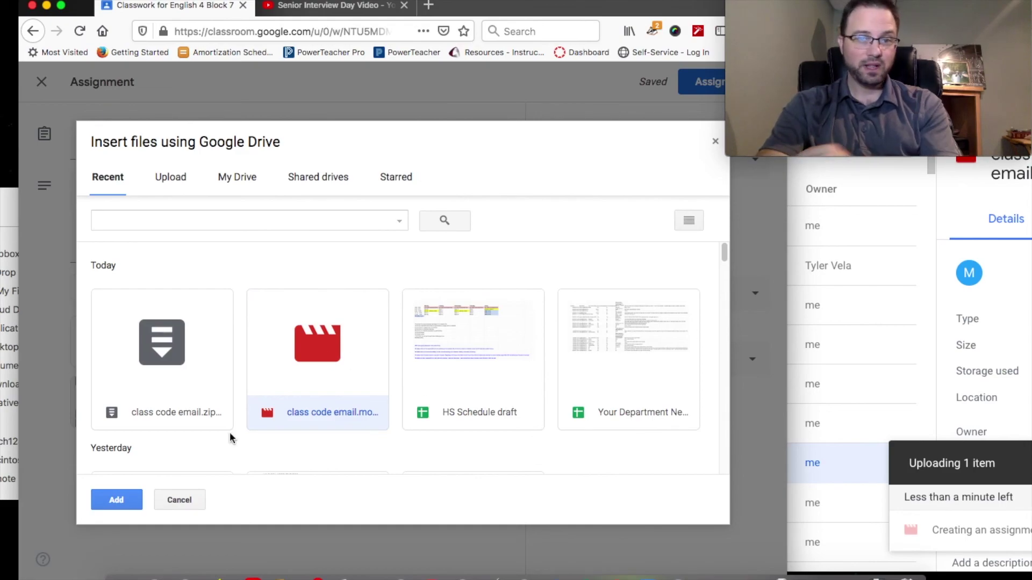
left_click(123, 499)
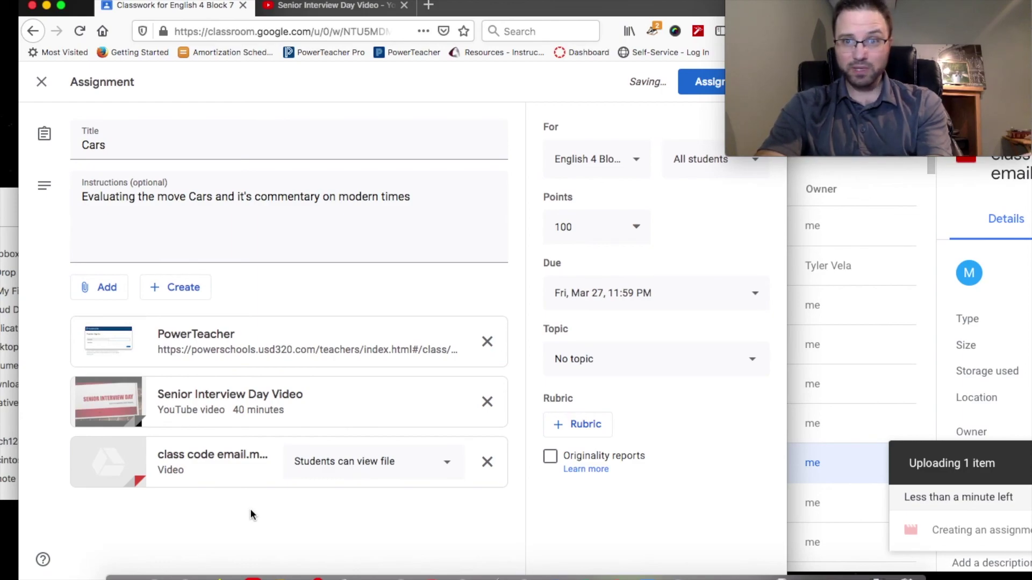
left_click_drag(506, 10, 487, 54)
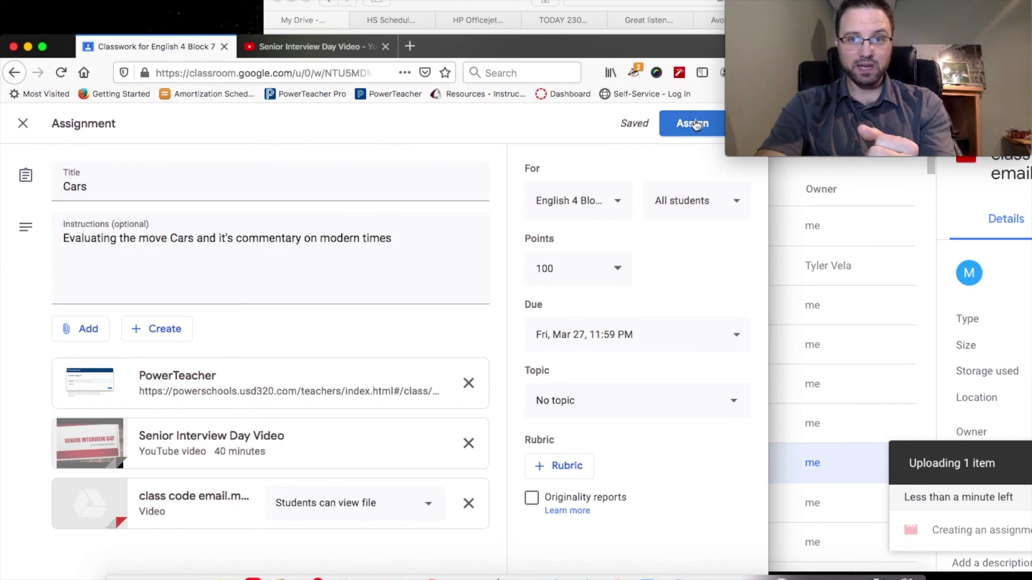
Create the new topic 'Lesson 1' for the Cars assignment and assign it.
left_click(734, 406)
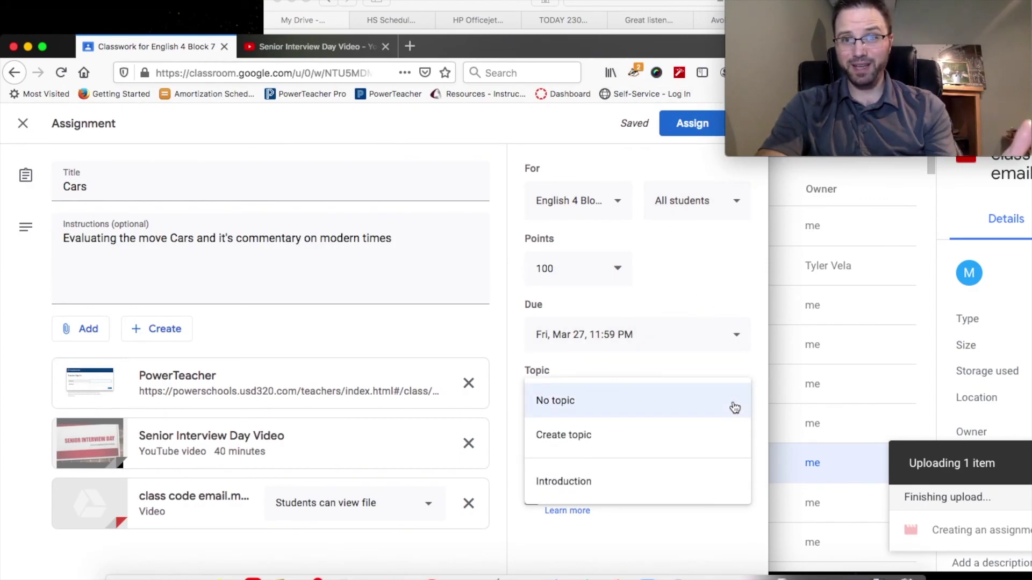
left_click(588, 446)
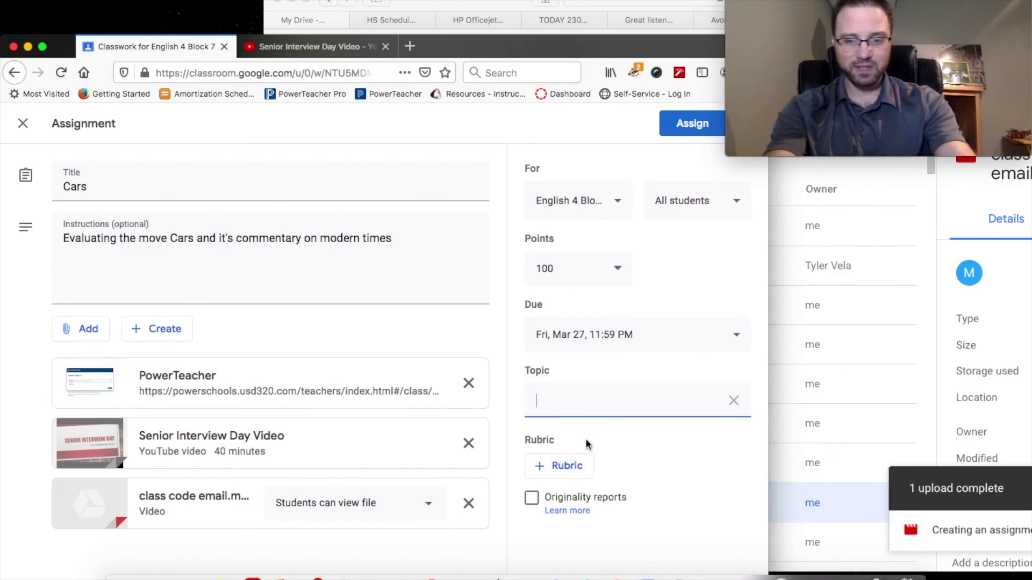
type("Lesson")
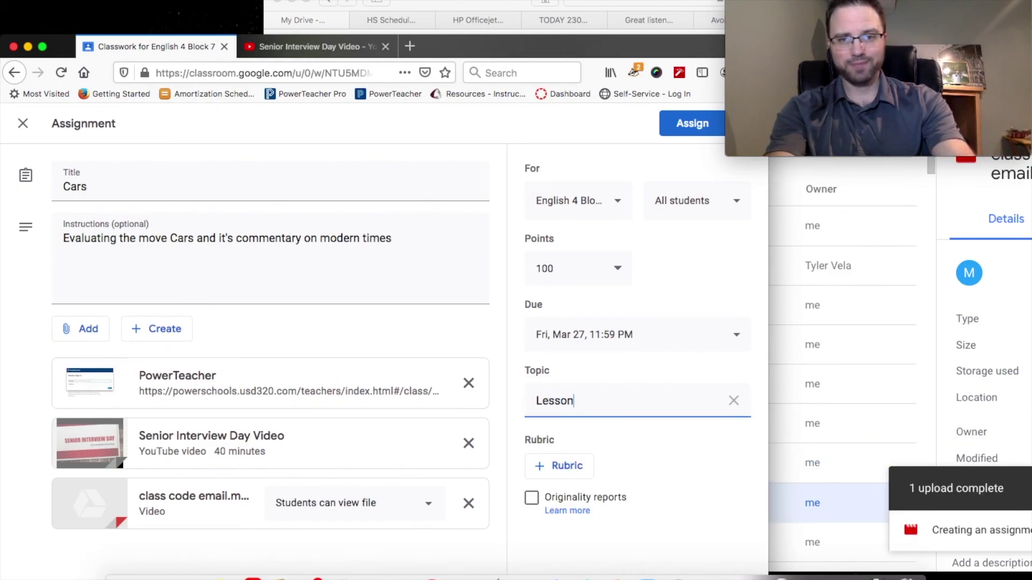
type(" 1")
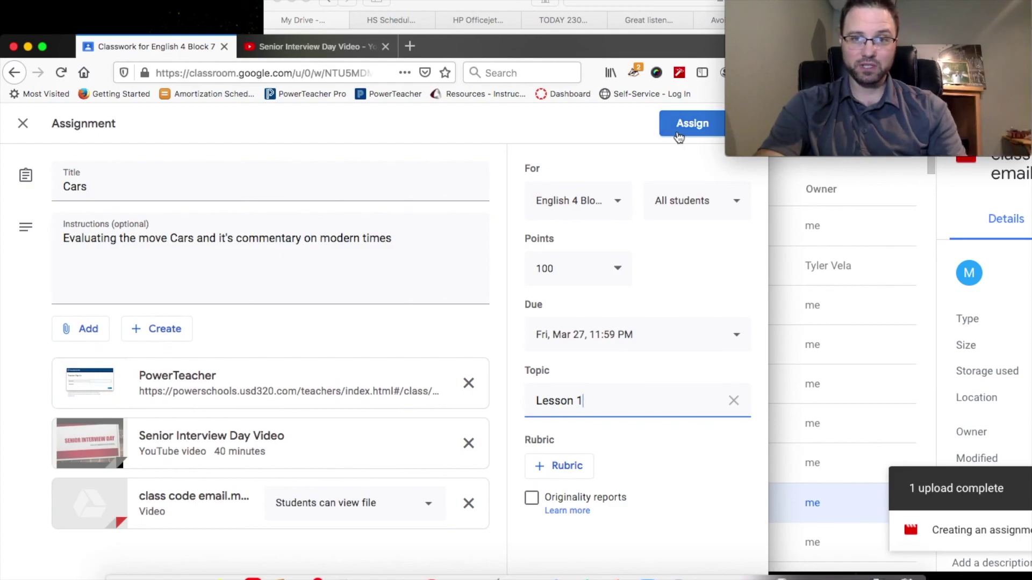
left_click(680, 136)
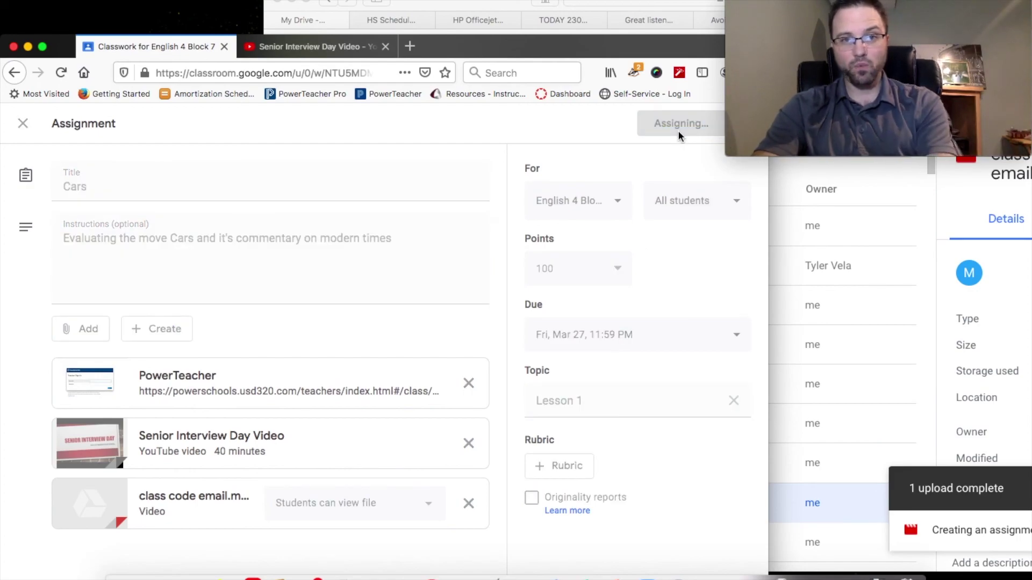
left_click_drag(477, 48, 578, 7)
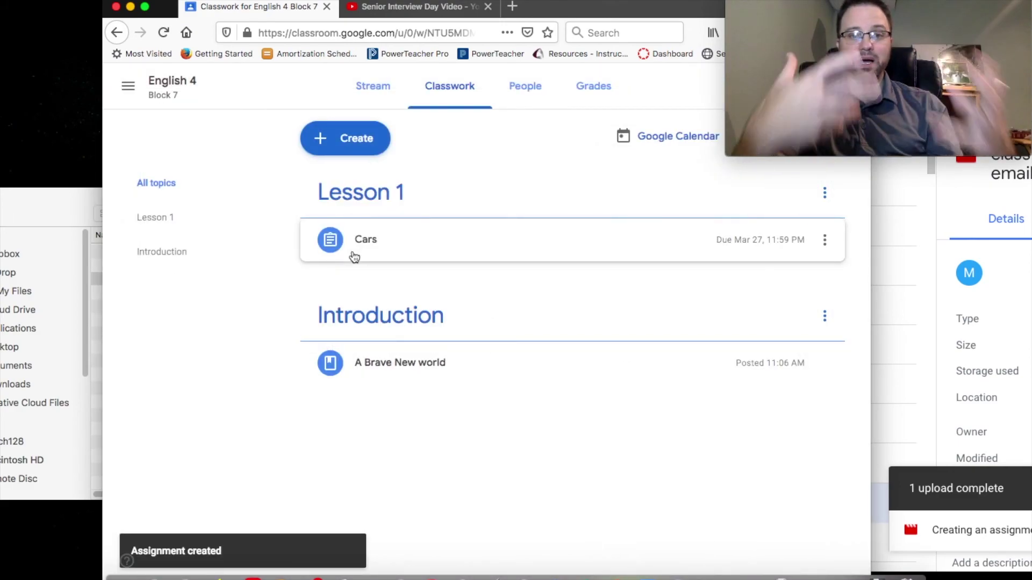
Check the Stream, filter Classwork by Introduction and Lesson 1, then expand Cars and open class code email.mov.
left_click(377, 100)
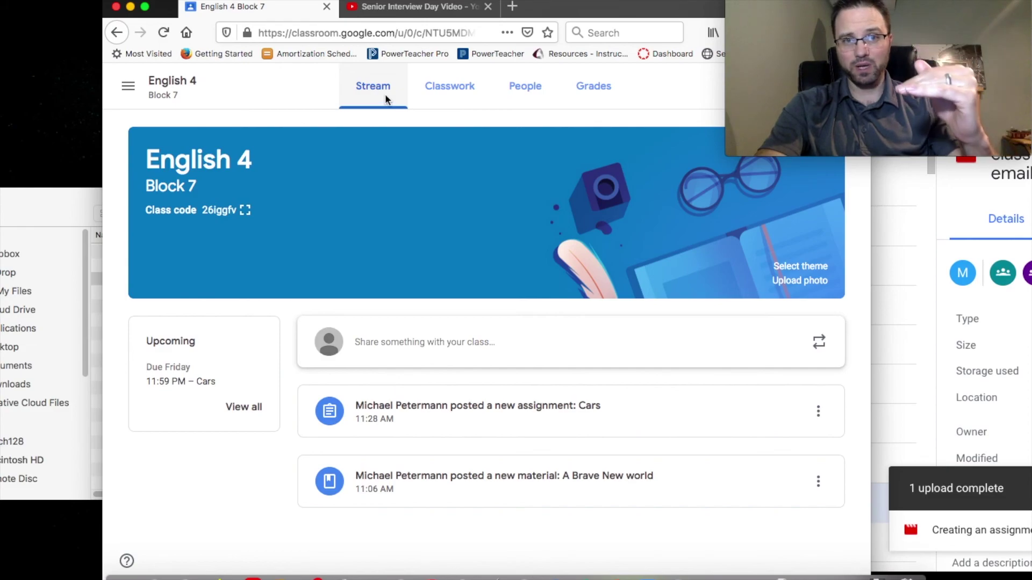
left_click(456, 83)
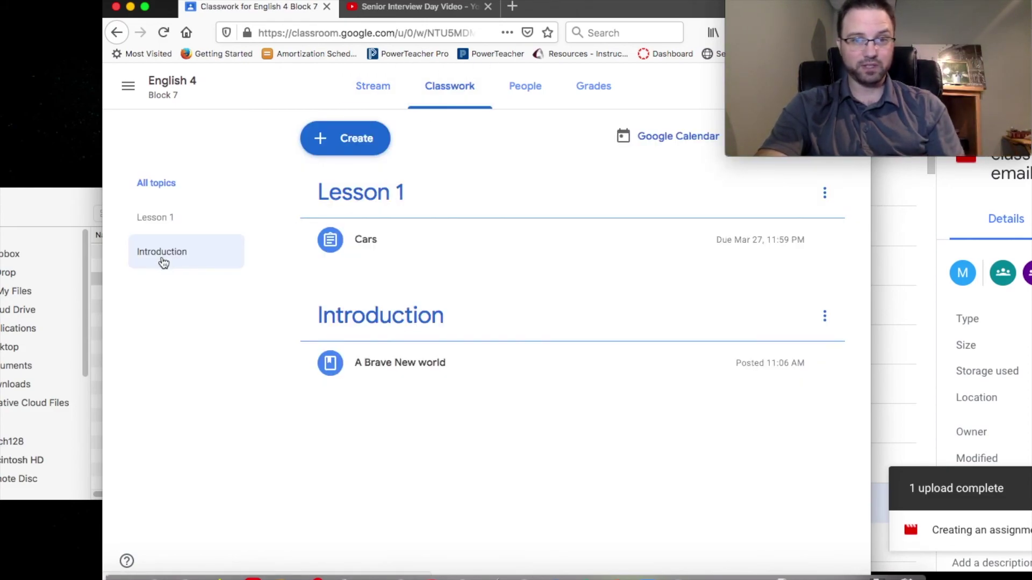
left_click(161, 258)
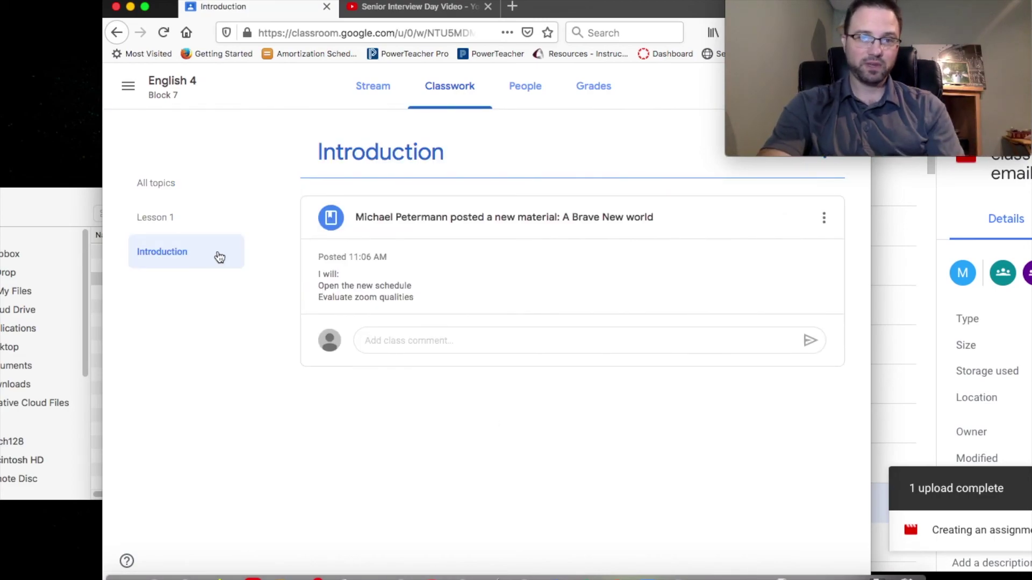
left_click(154, 219)
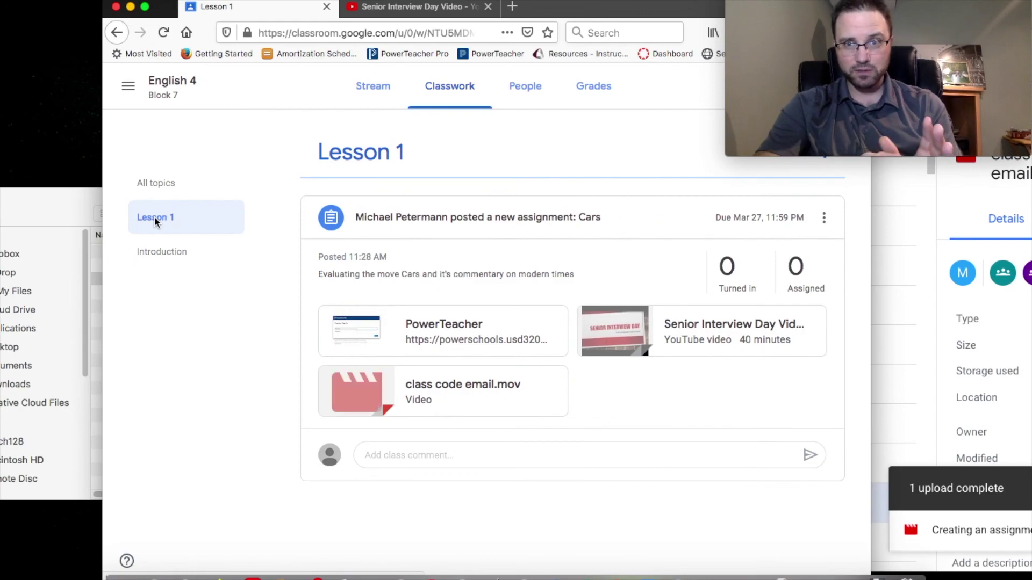
left_click(145, 189)
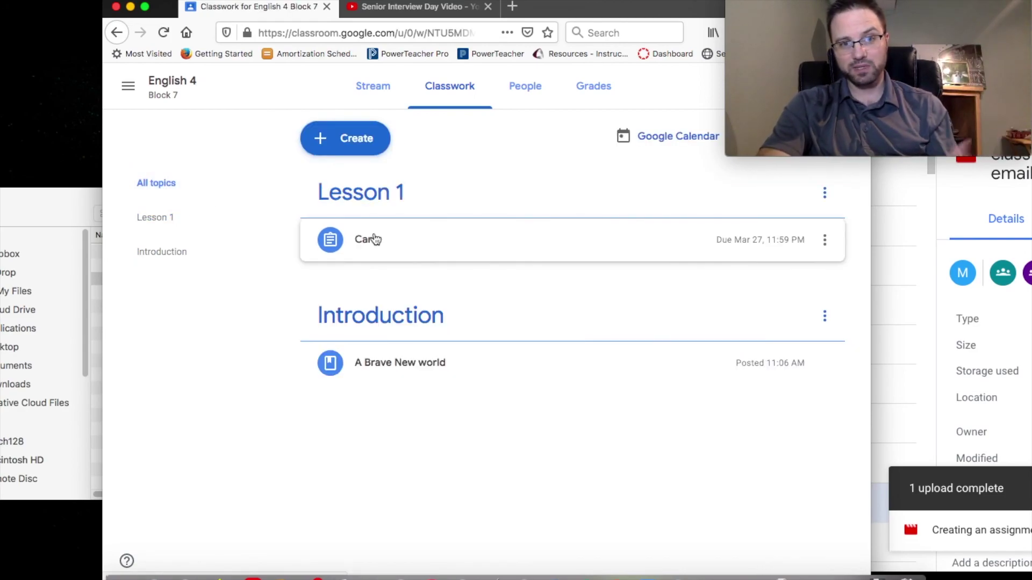
left_click(376, 240)
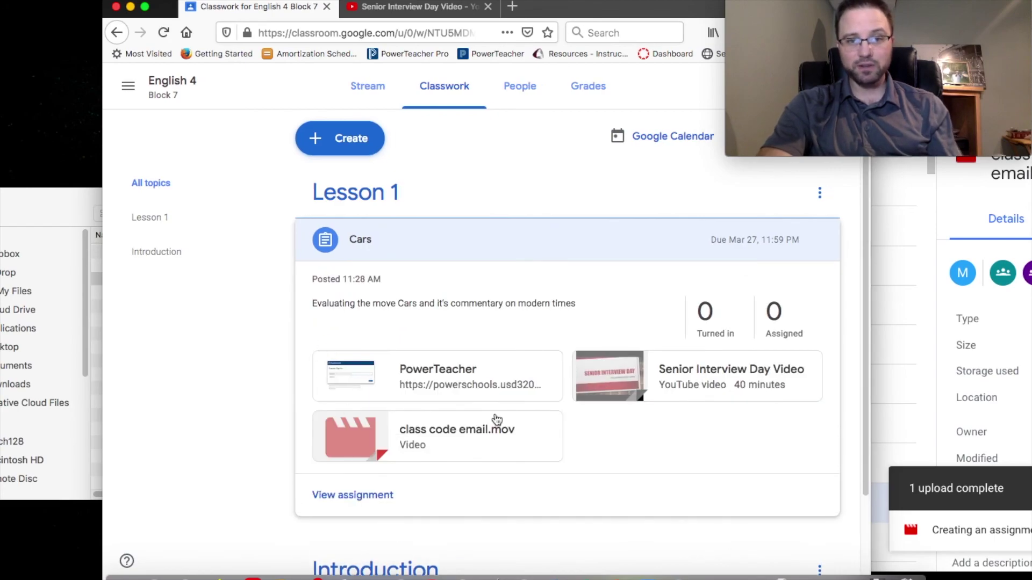
left_click(421, 440)
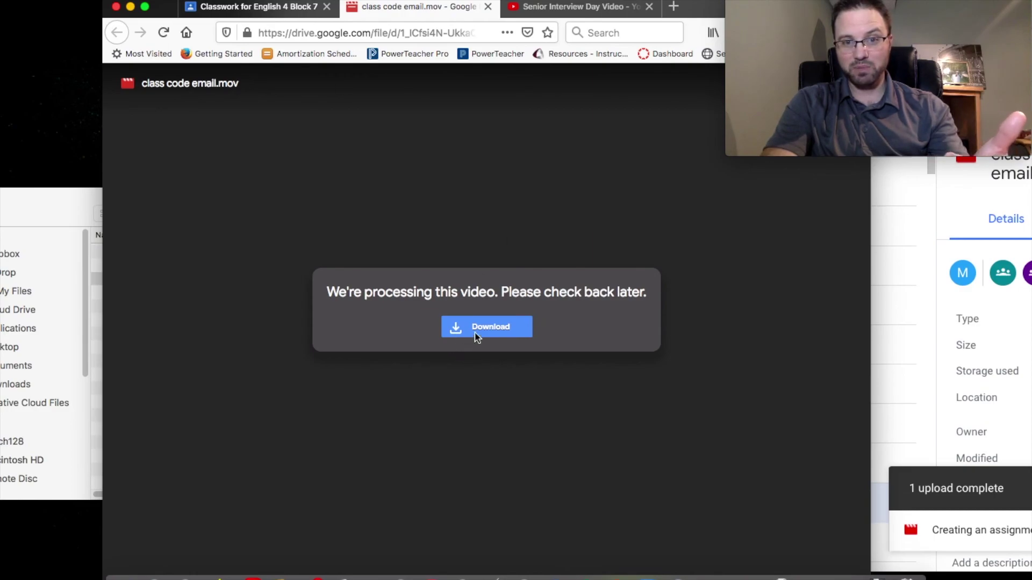
Play the class code email.mov Drive preview for about four seconds, then return to Classroom.
left_click_drag(170, 12, 86, 9)
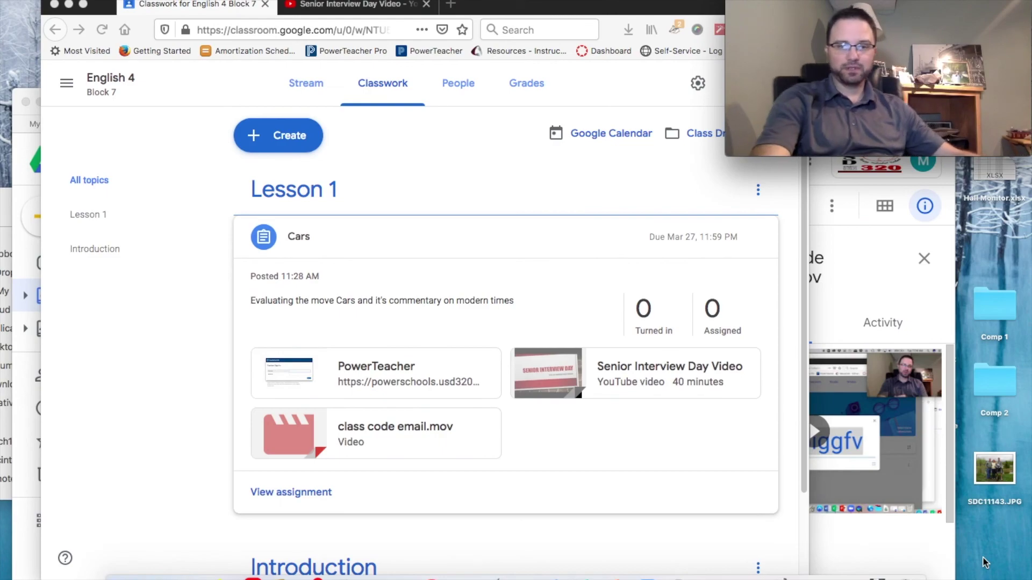
left_click(414, 424)
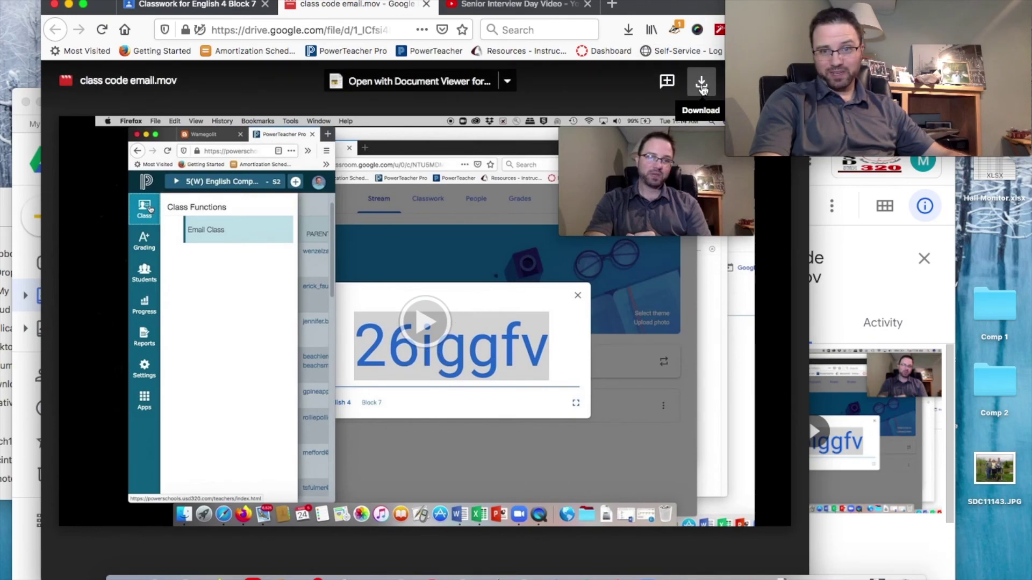
left_click_drag(693, 14, 665, 8)
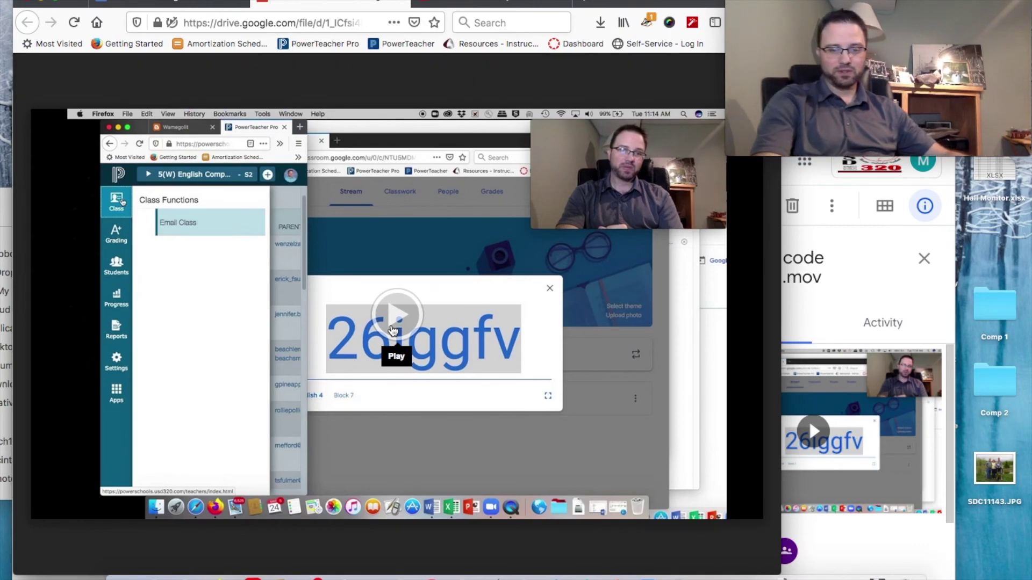
left_click(393, 330)
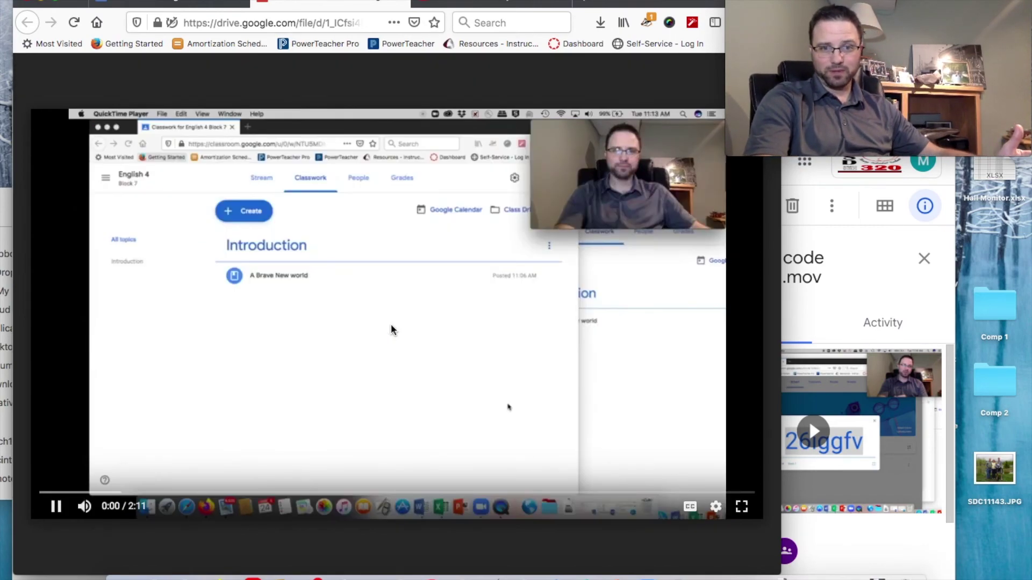
left_click(57, 506)
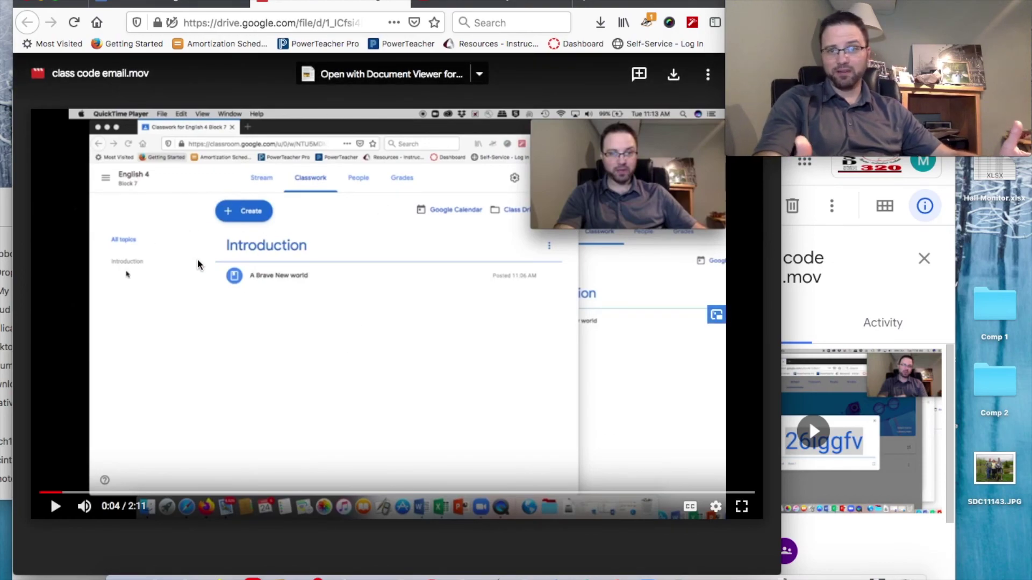
left_click(93, 4)
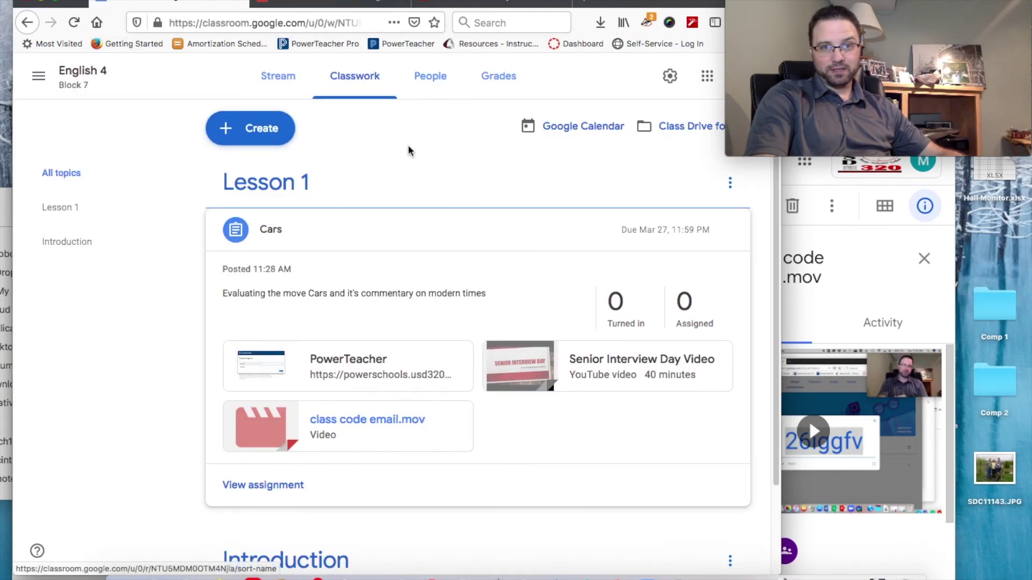
Create a quiz assignment titled 'Cars are cool', telling students to click on the quiz below.
left_click(258, 129)
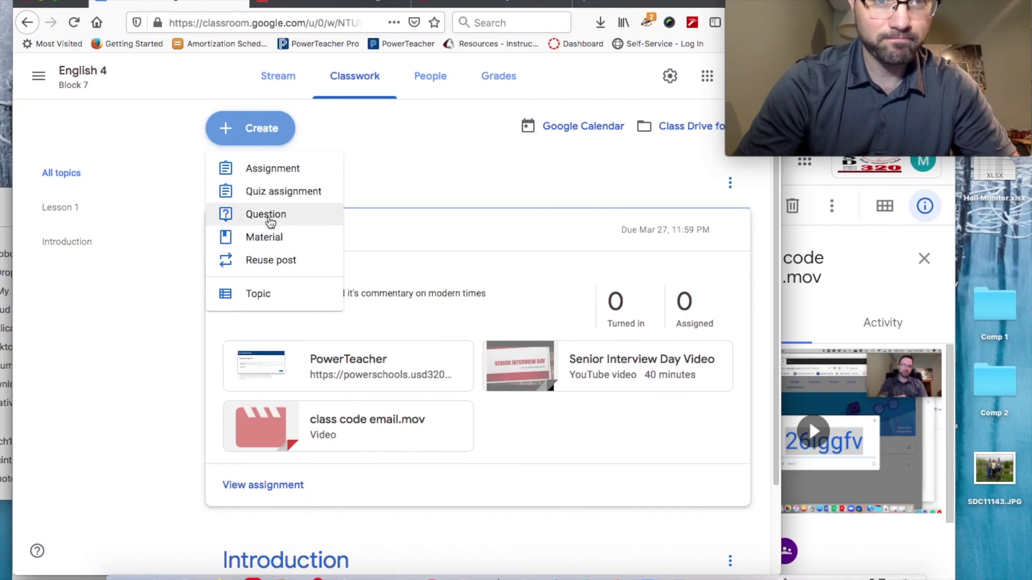
left_click(269, 193)
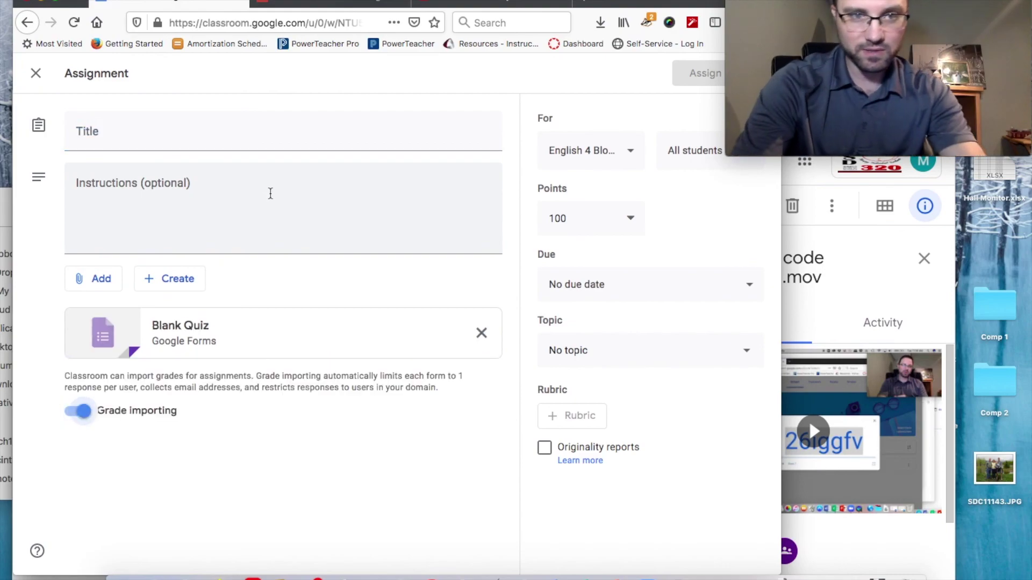
left_click(179, 143)
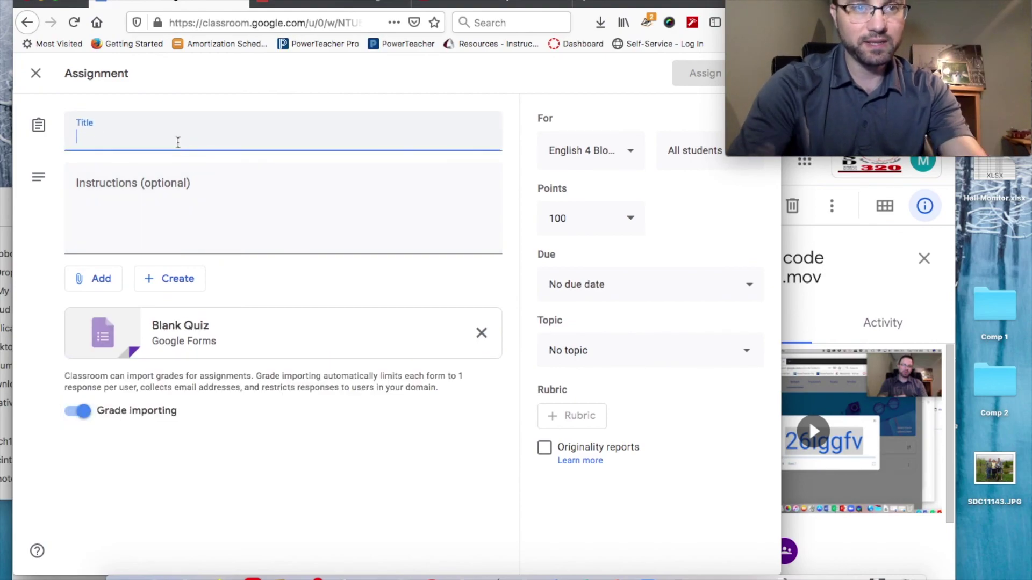
type("Cars are cool")
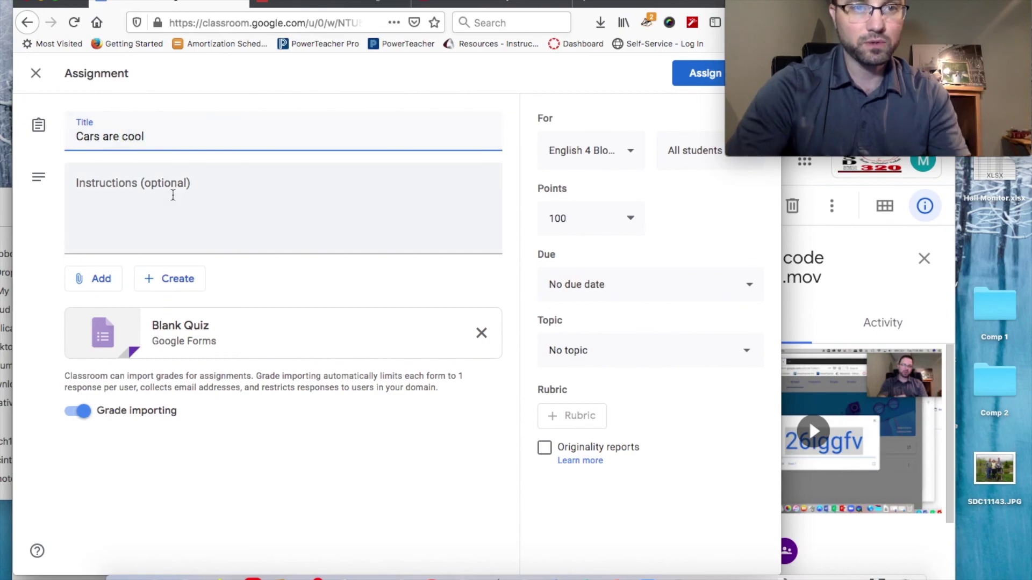
left_click(185, 175)
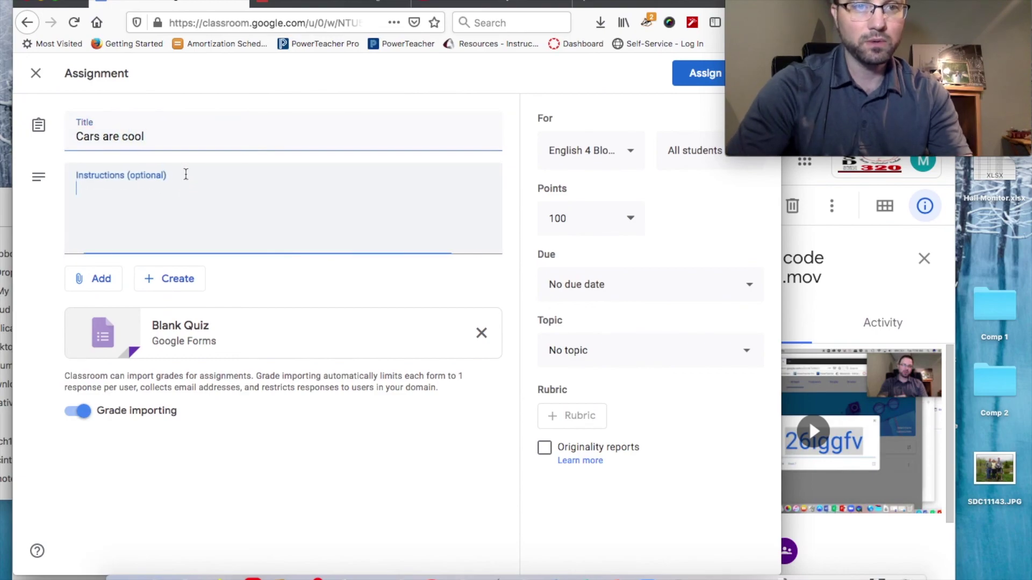
type("cl")
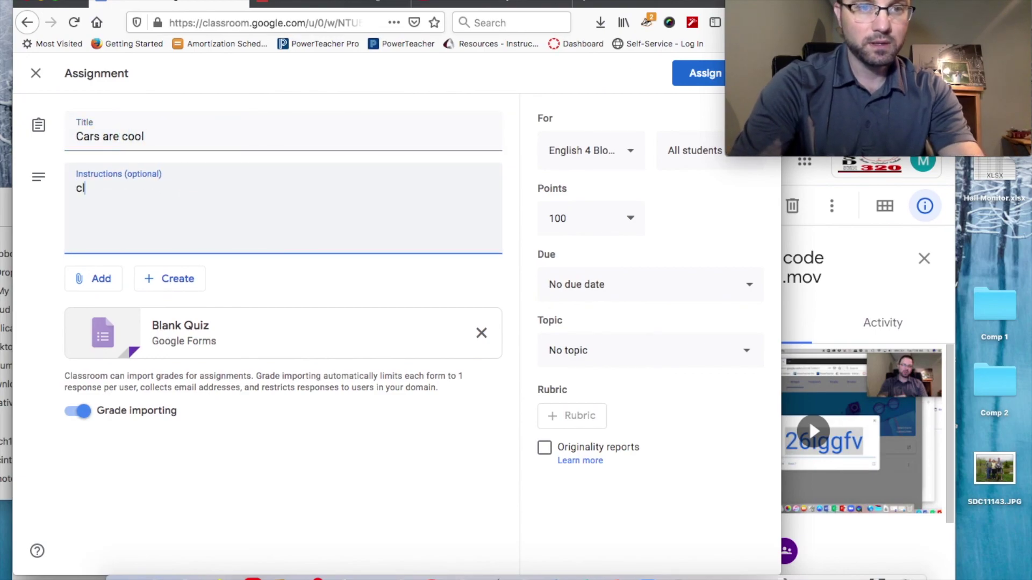
type("ick on the quiz below")
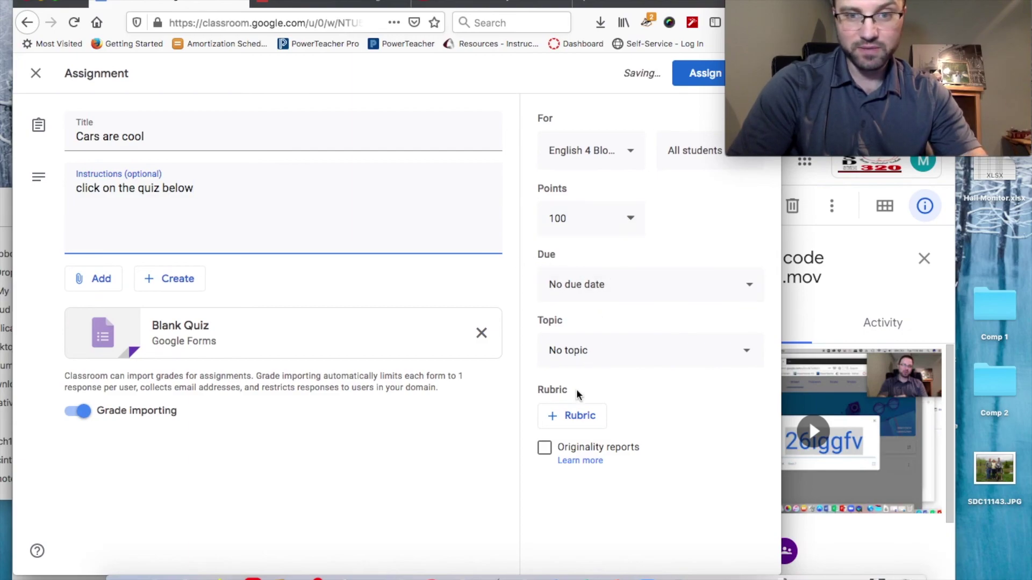
File the quiz under topic Lesson 1 and open its attached Blank Quiz form.
left_click(584, 344)
left_click(577, 468)
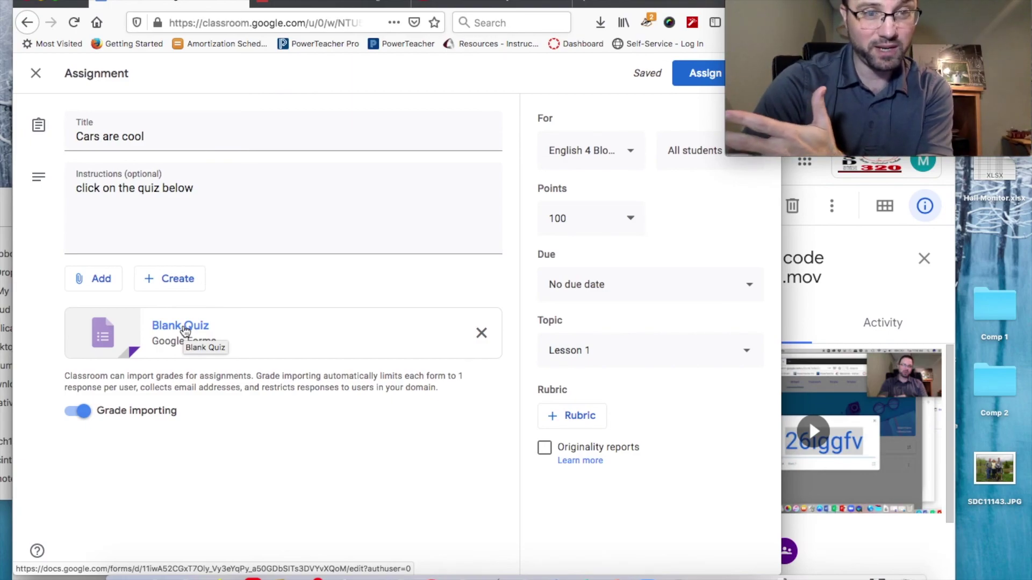
left_click(107, 291)
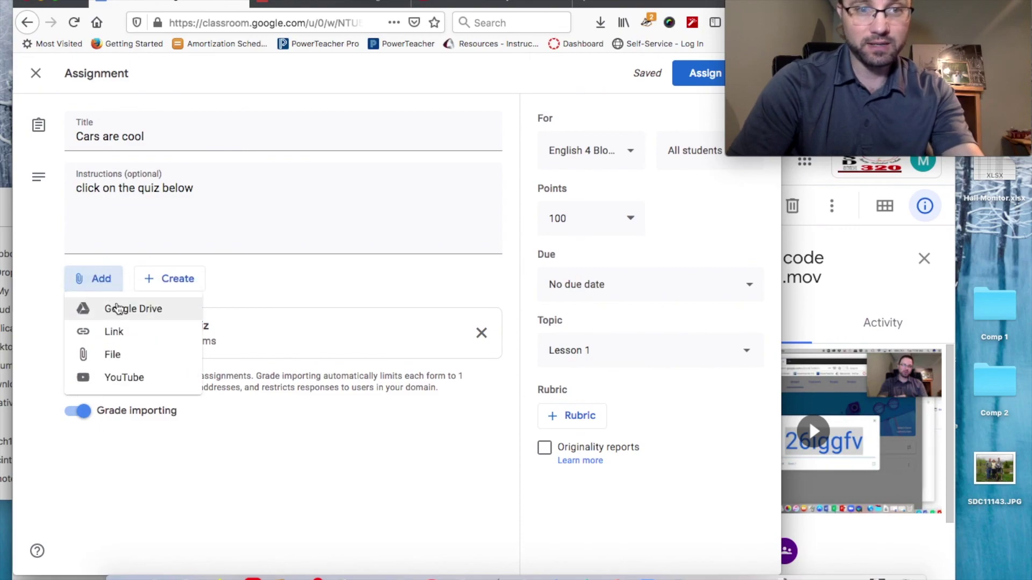
left_click(248, 460)
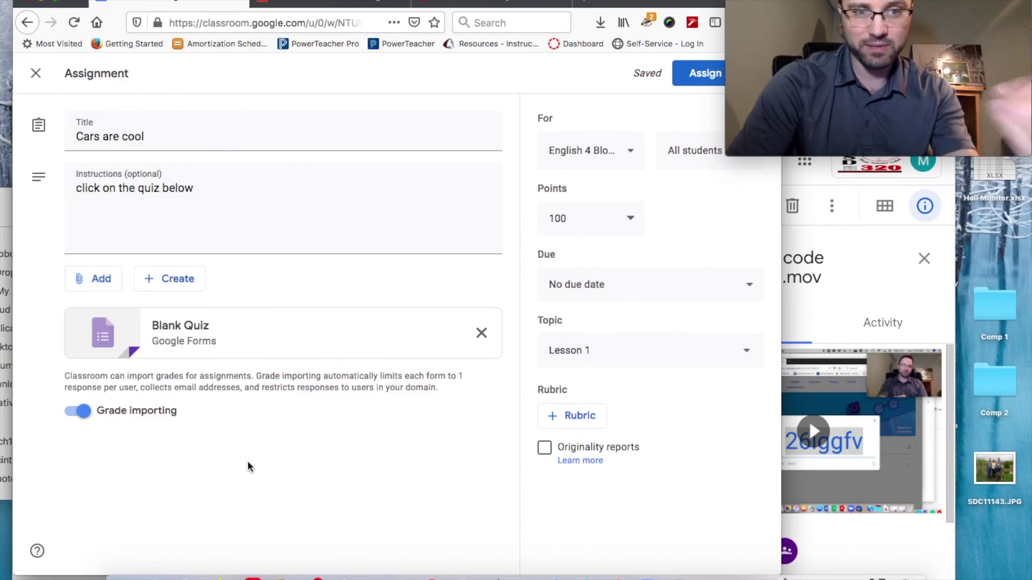
left_click(196, 328)
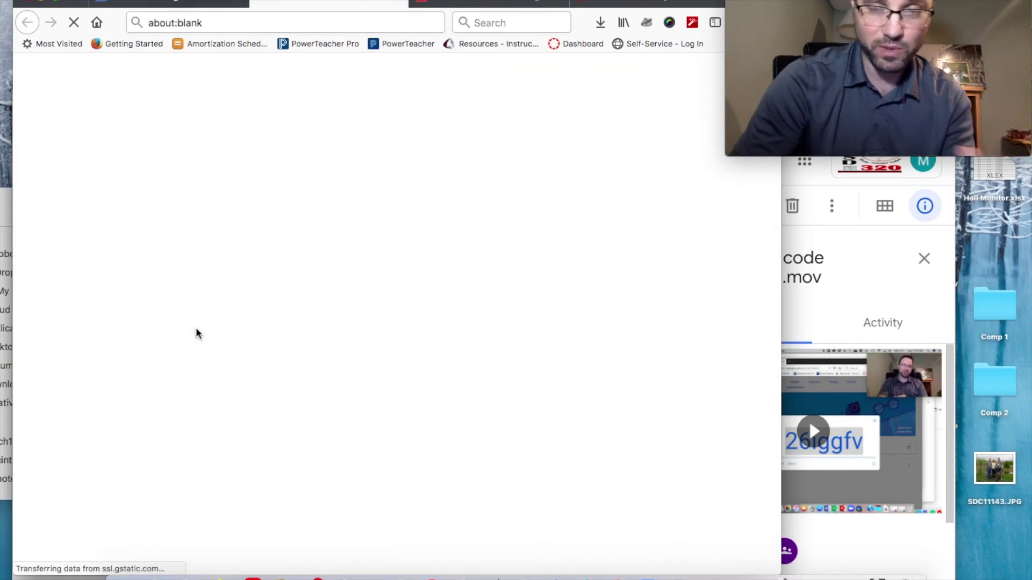
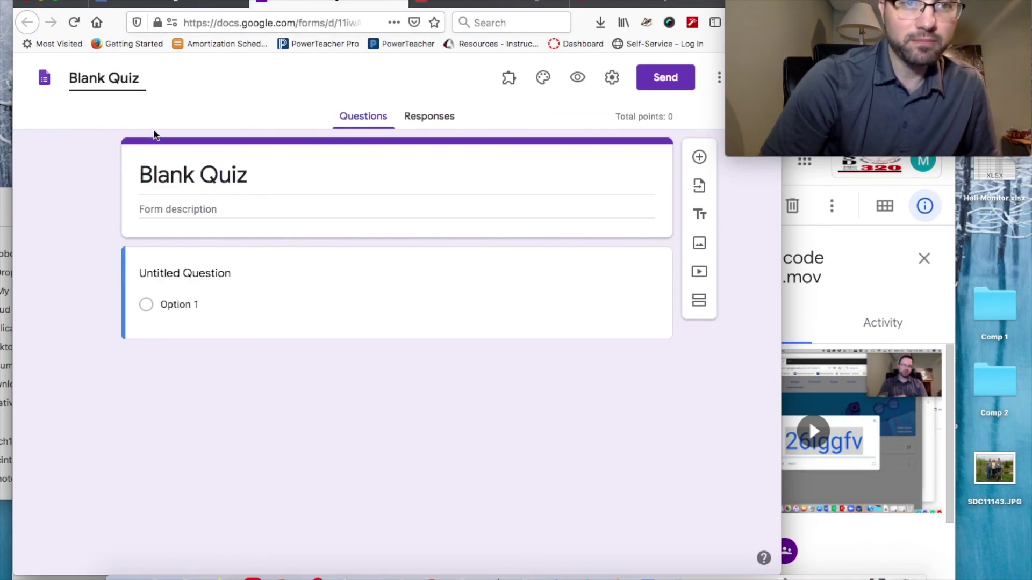
Replace Blank Quiz with Cars Quiz in both the file name and the form heading.
left_click_drag(144, 78, 35, 78)
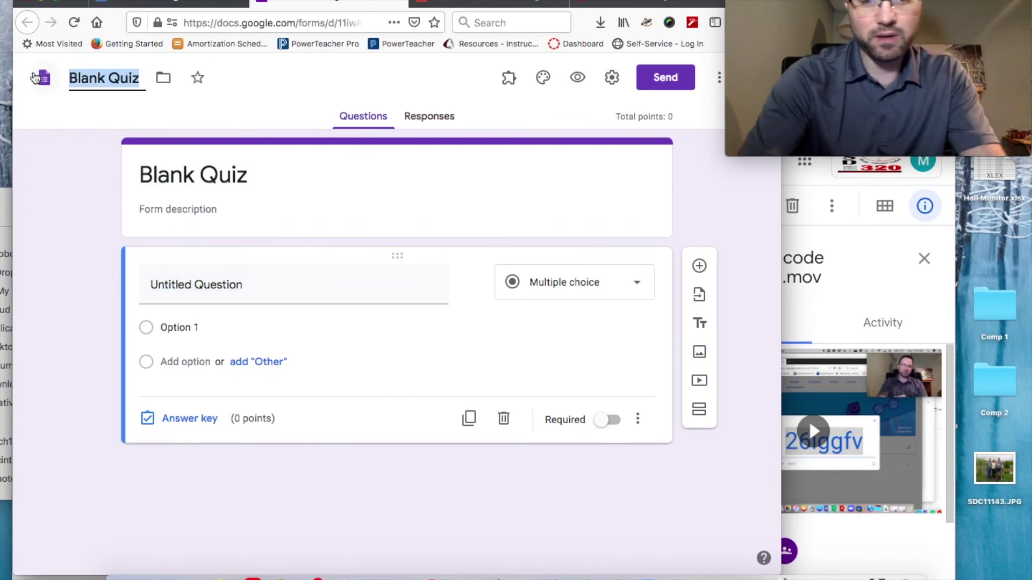
type("Cars Quiz")
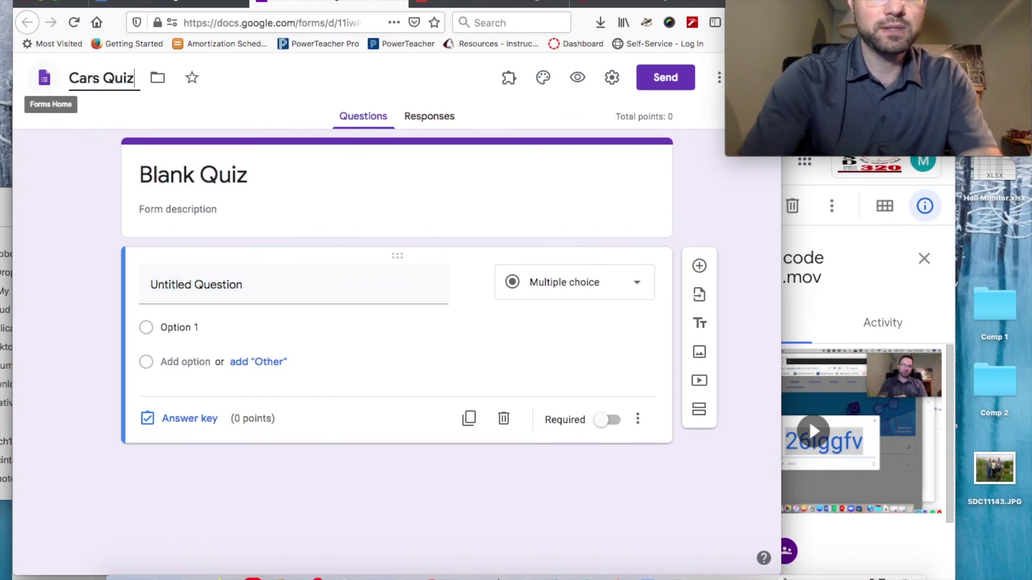
triple_click(248, 176)
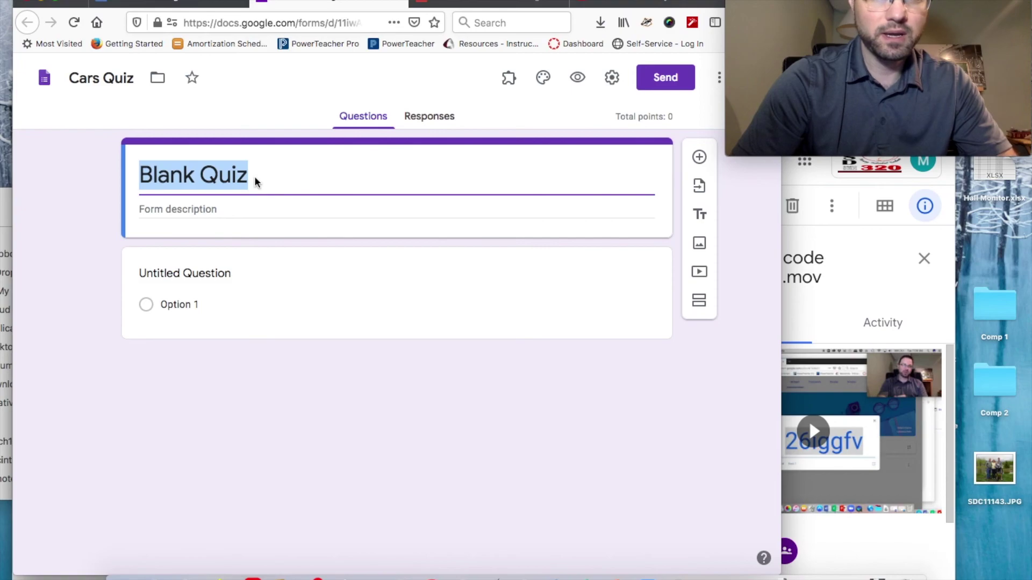
left_click(244, 176)
left_click_drag(248, 175, 122, 174)
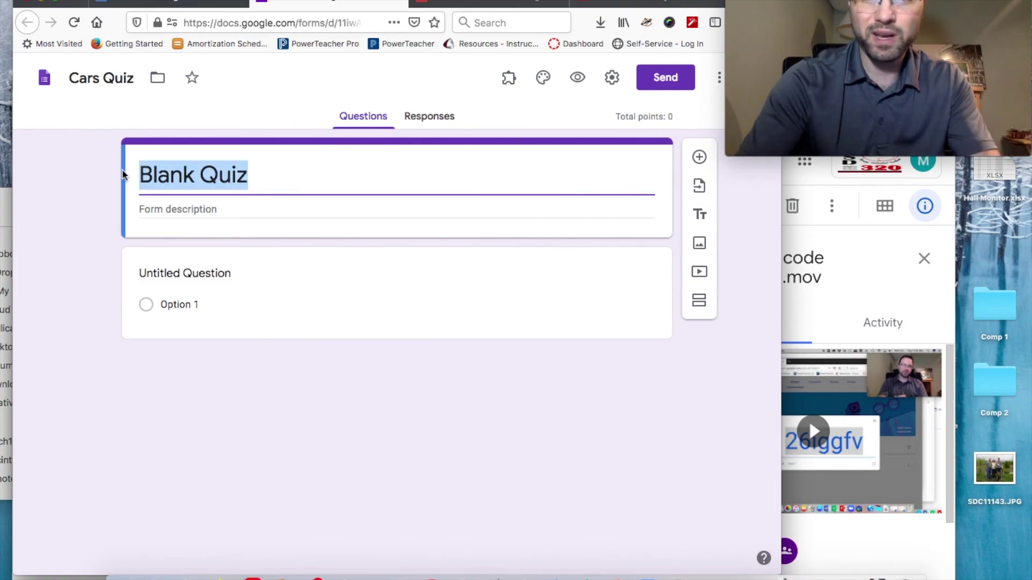
type("Cars")
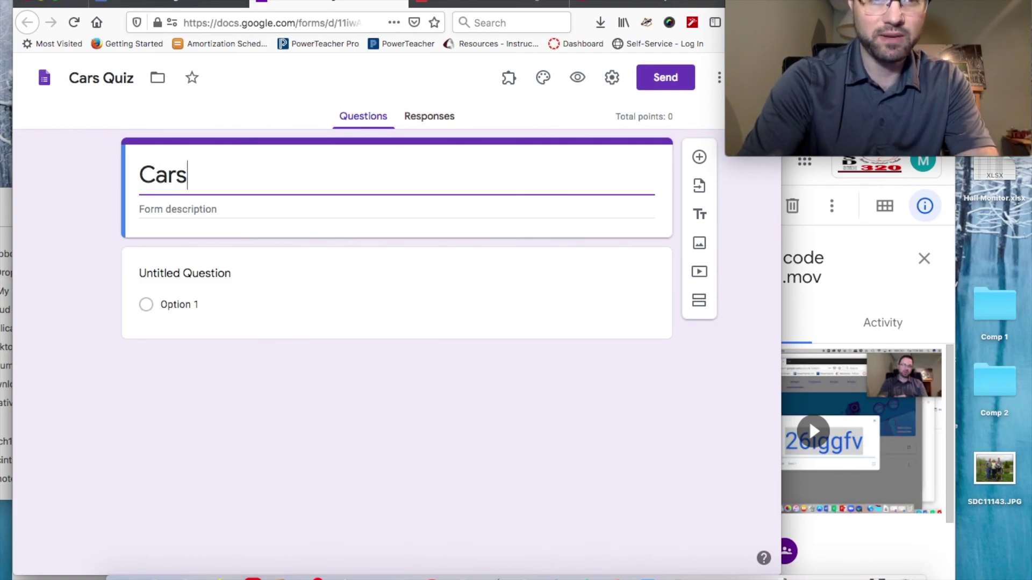
type(" Quiz")
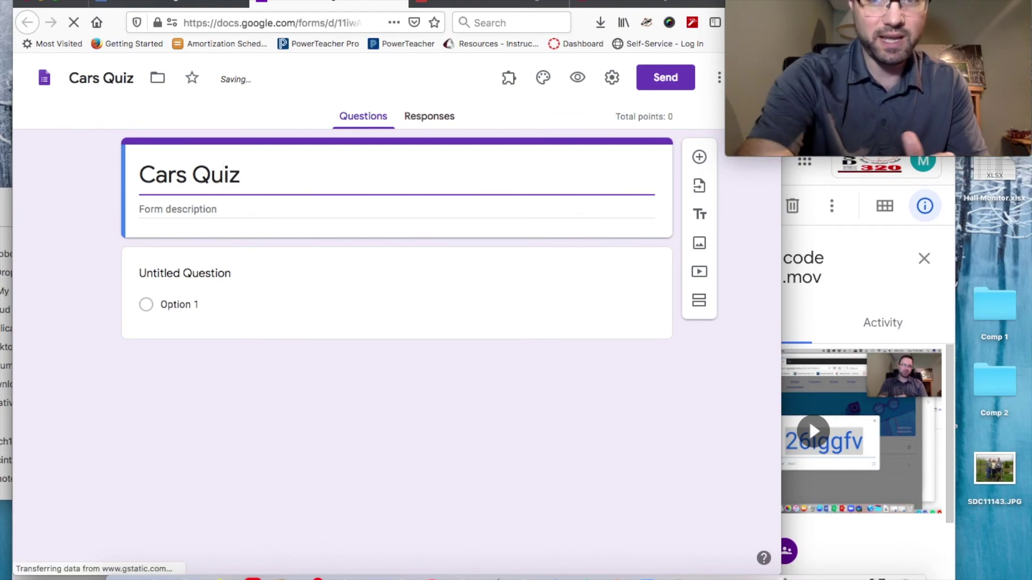
left_click(193, 370)
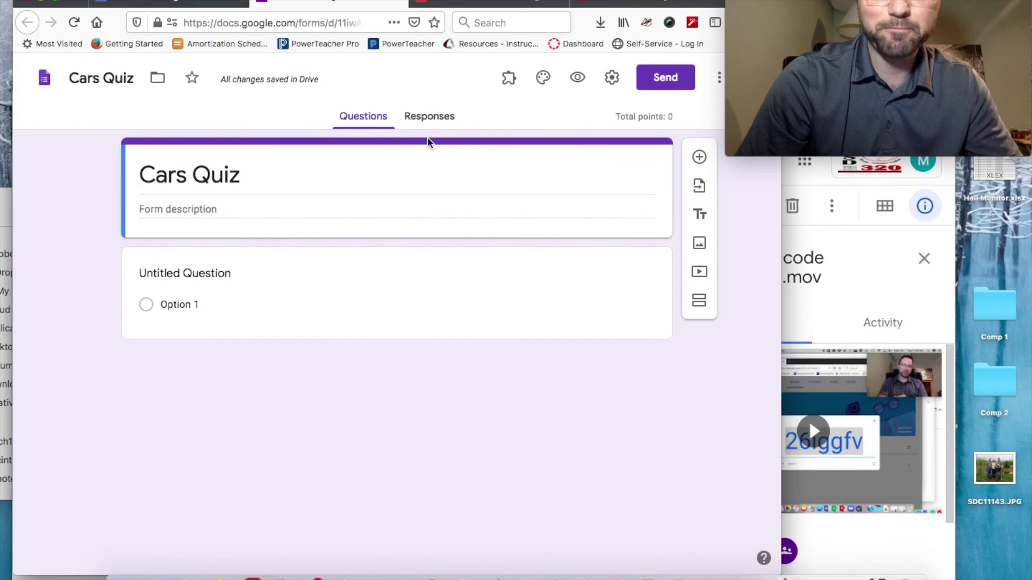
left_click(199, 276)
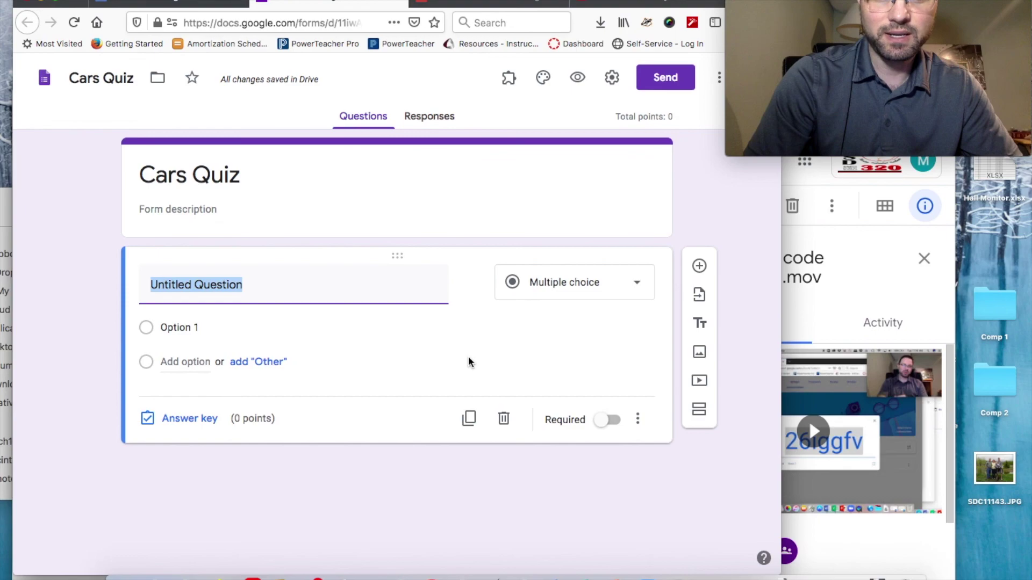
left_click(181, 6)
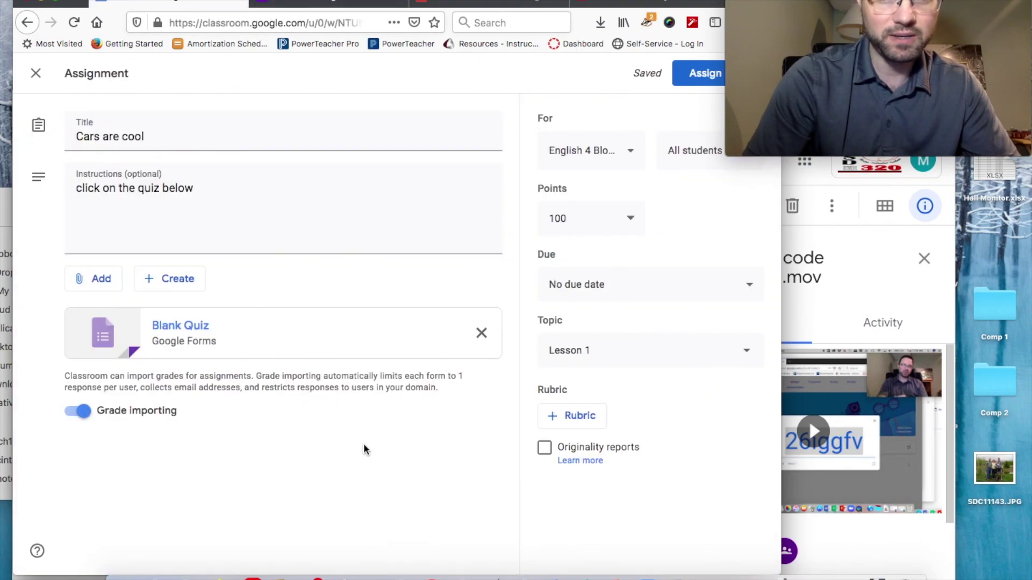
Assign the Cars are cool post, filter Classwork to Lesson 1, and return to the form.
left_click(705, 86)
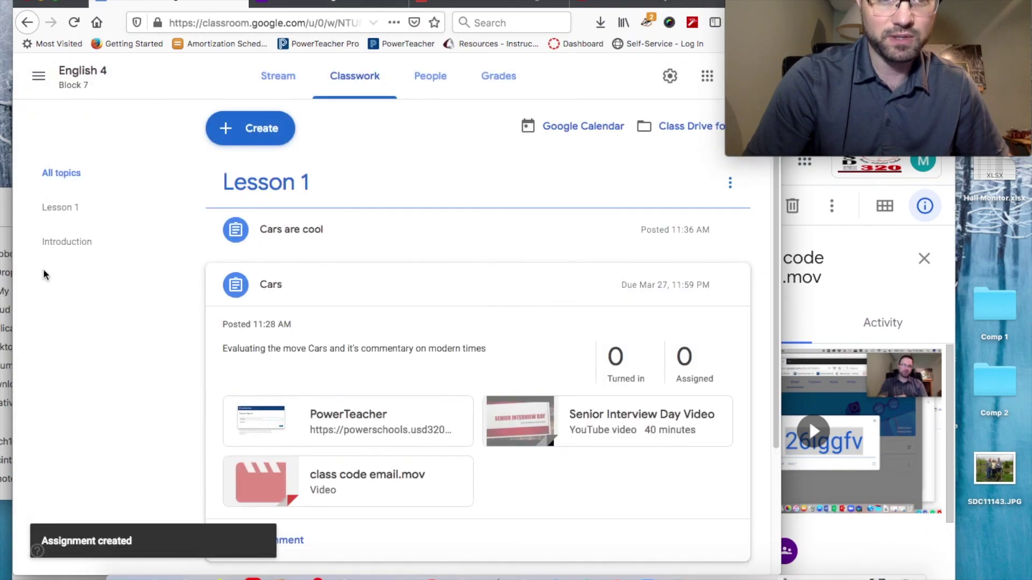
scroll(343, 345, "down", 3)
scroll(343, 340, "up", 3)
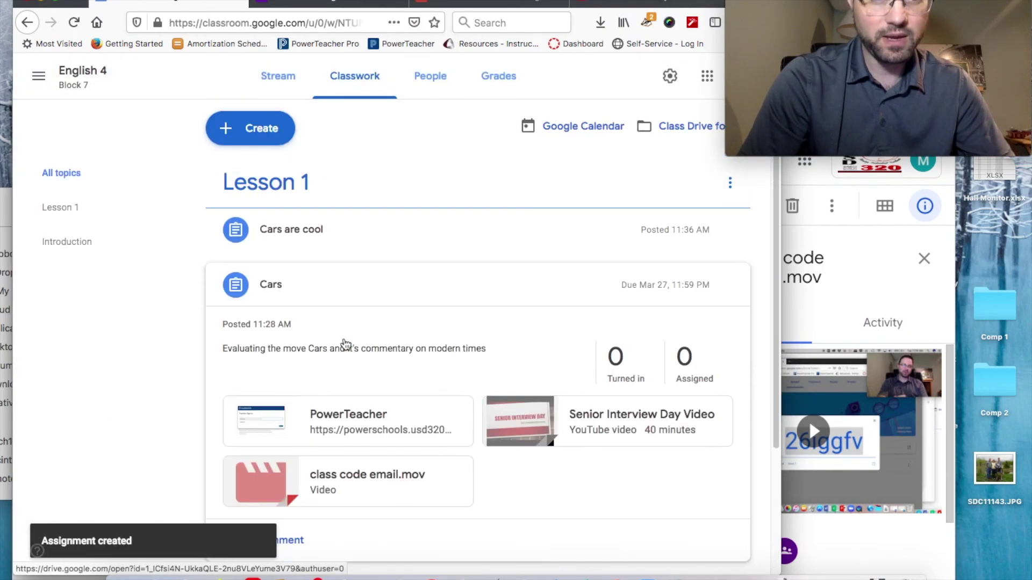
left_click(65, 208)
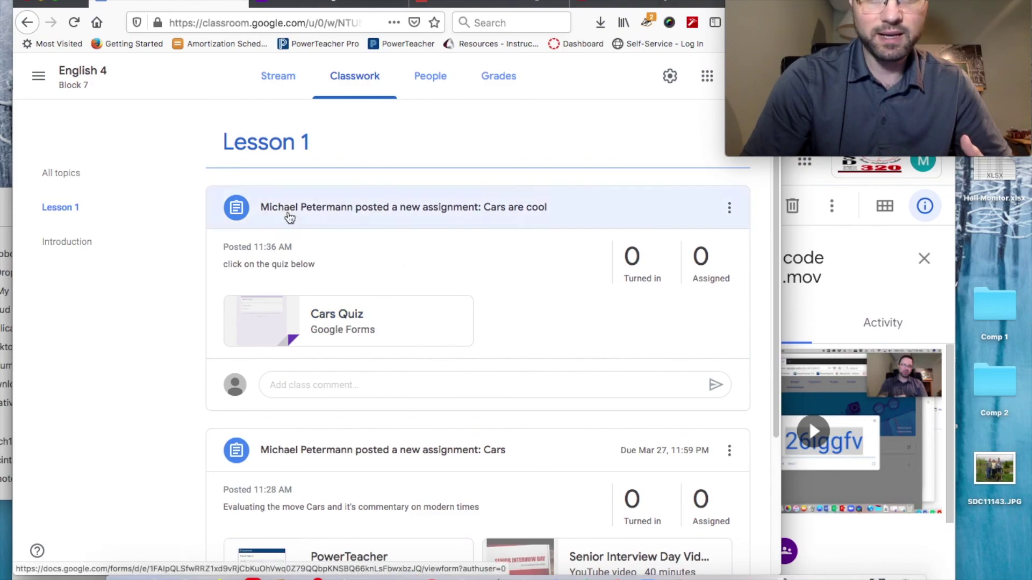
left_click(348, 8)
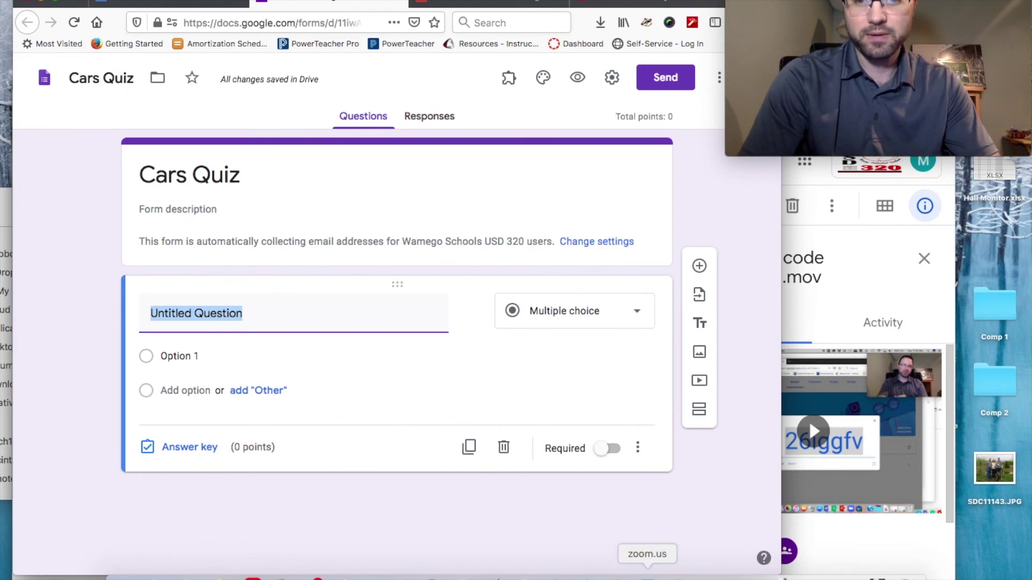
Enter 'who is lightning McQueen name after?' as the first question's text.
left_click(678, 577)
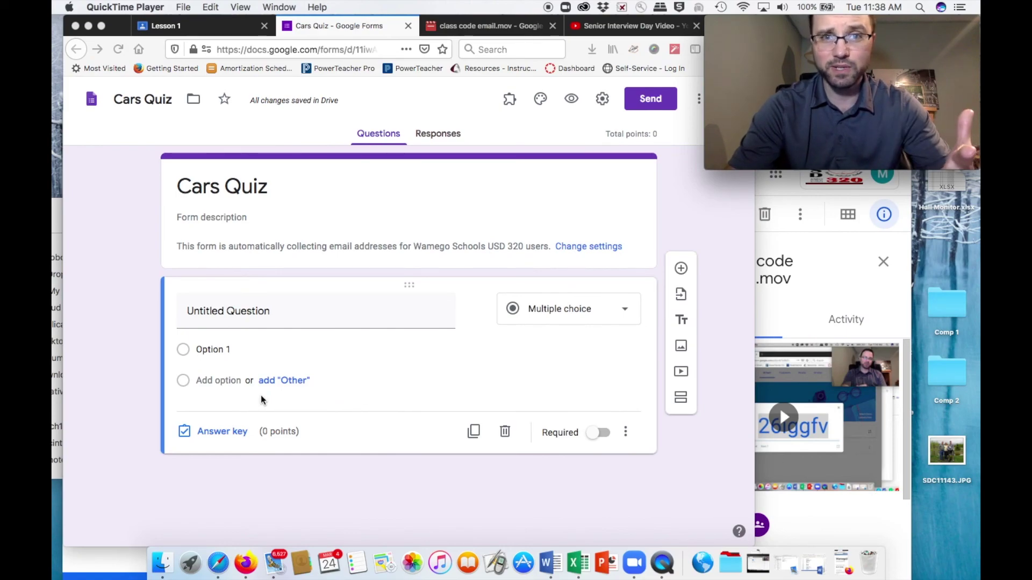
left_click(219, 315)
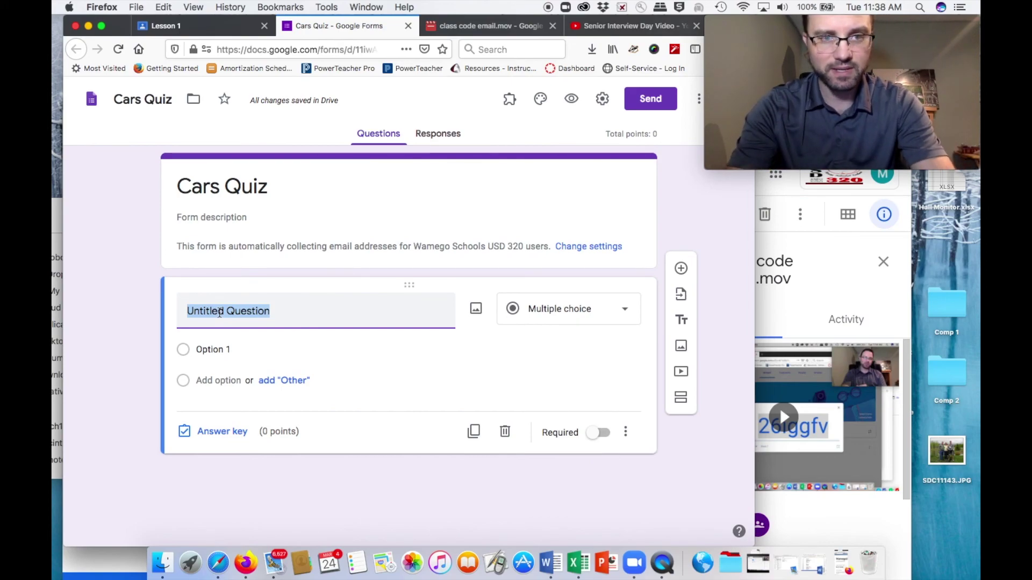
type("w")
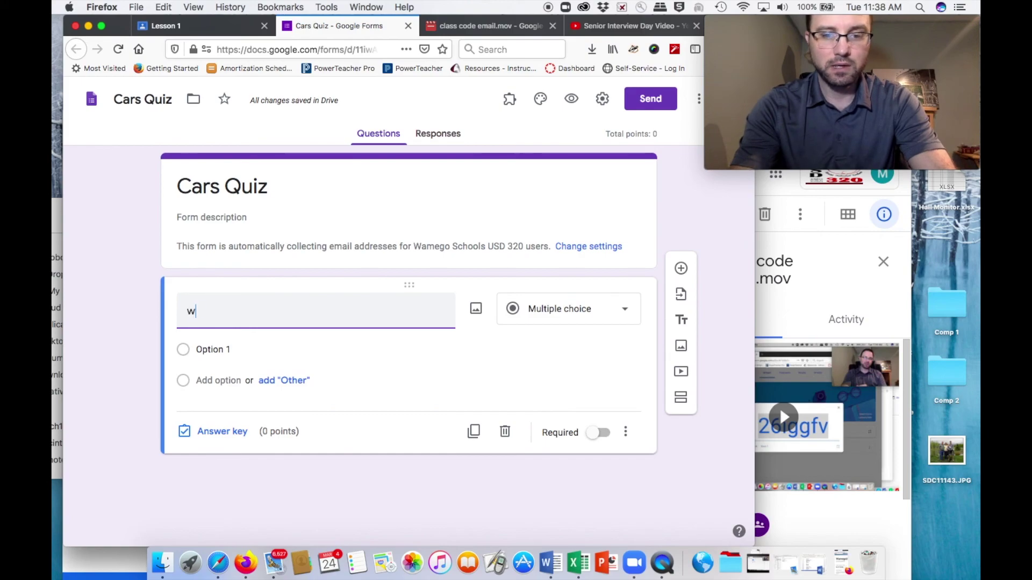
type("ho is light")
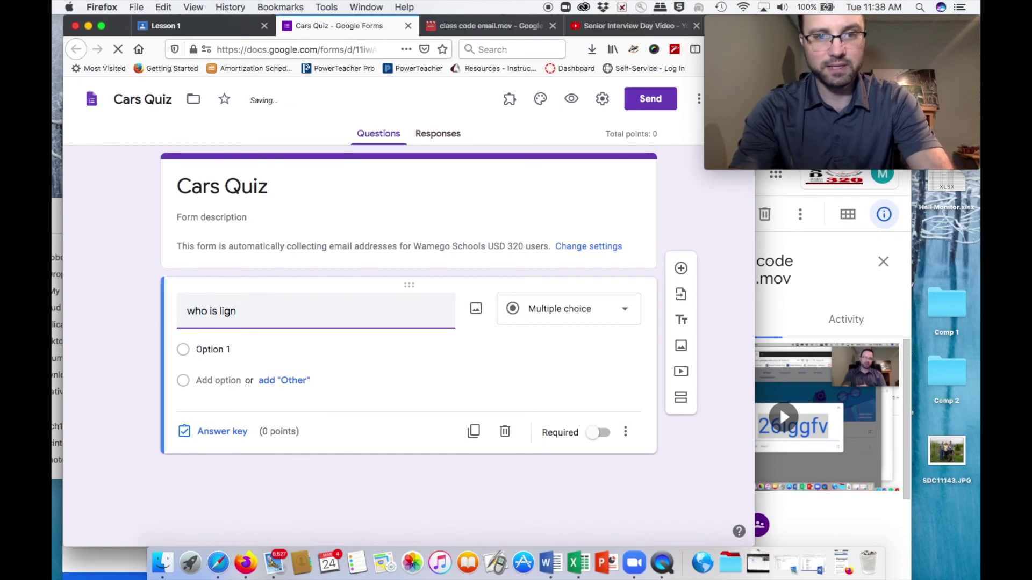
type("ning McQueen")
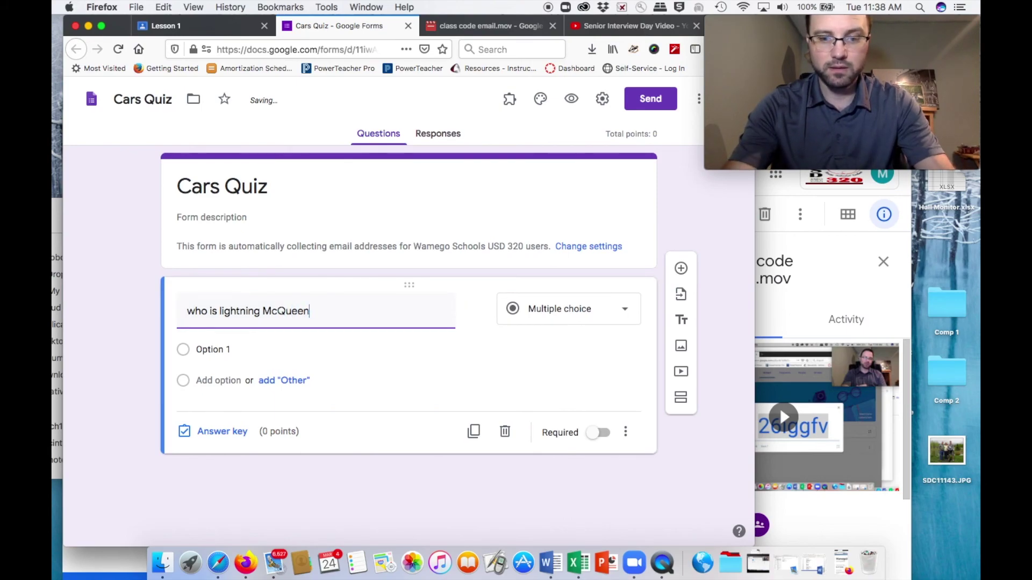
type("er?")
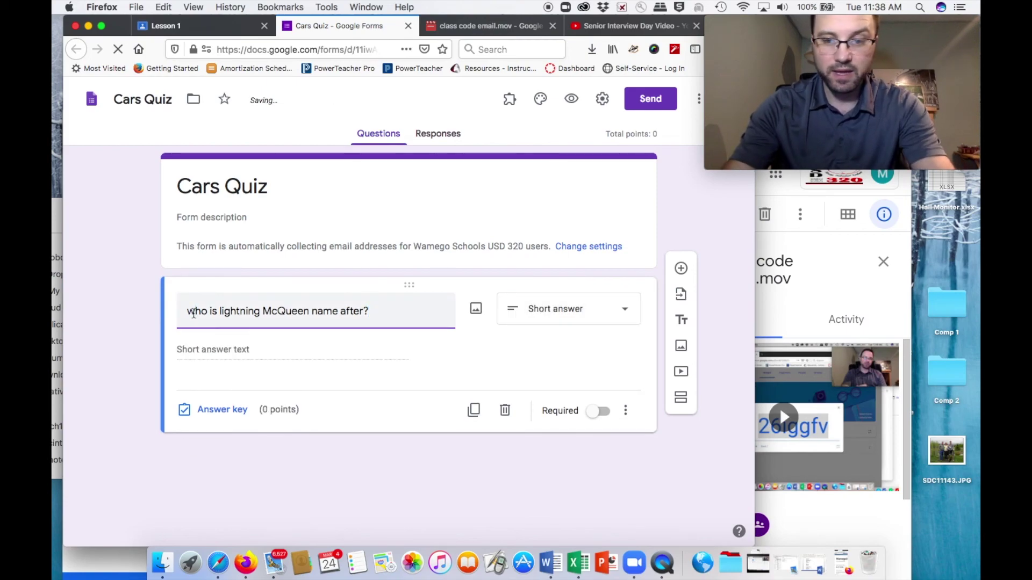
Capitalise the question's leading W, mark it Required, and switch it to Multiple choice.
key("BackSpace")
type("W")
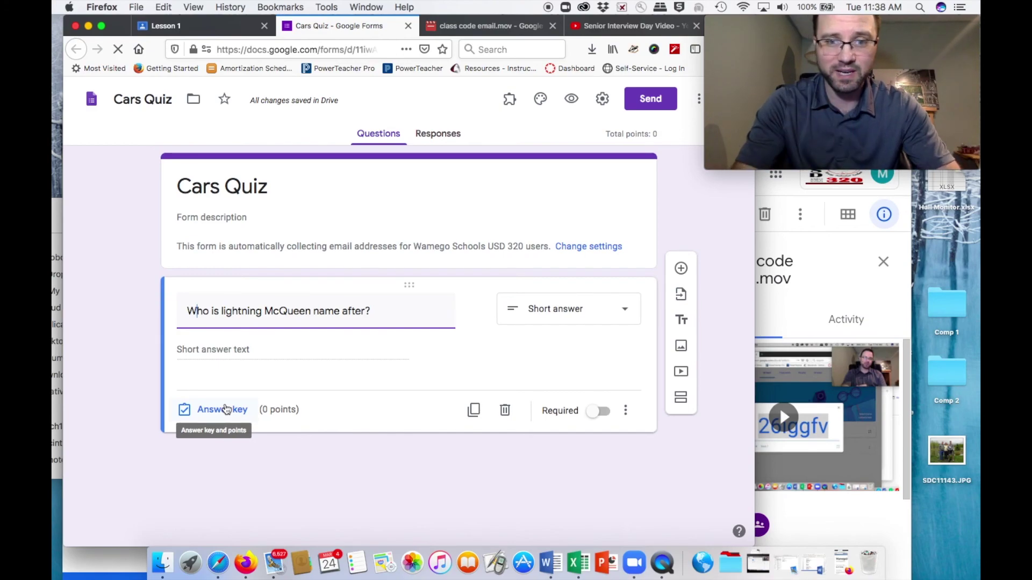
left_click(595, 412)
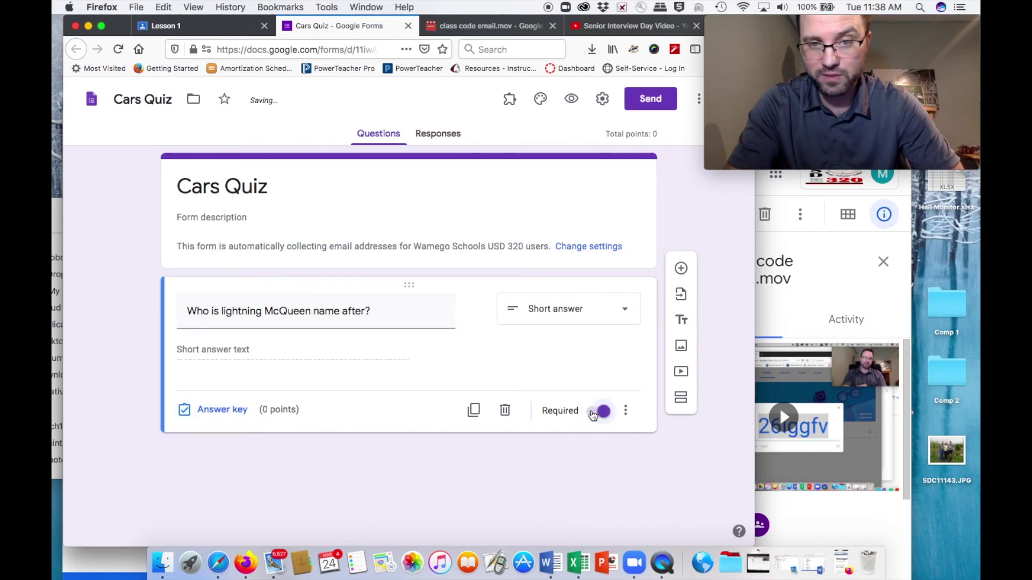
left_click(624, 310)
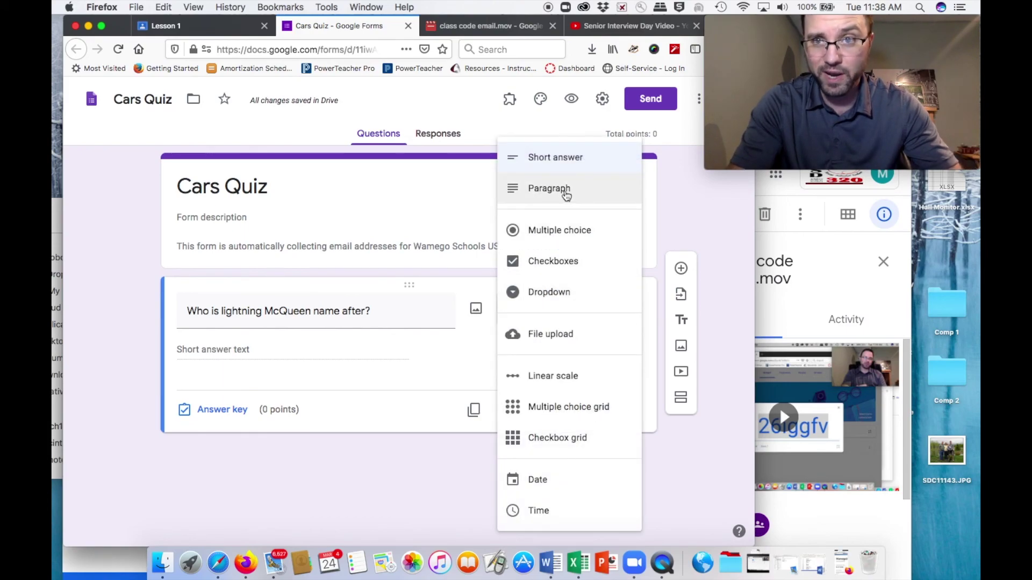
left_click(559, 230)
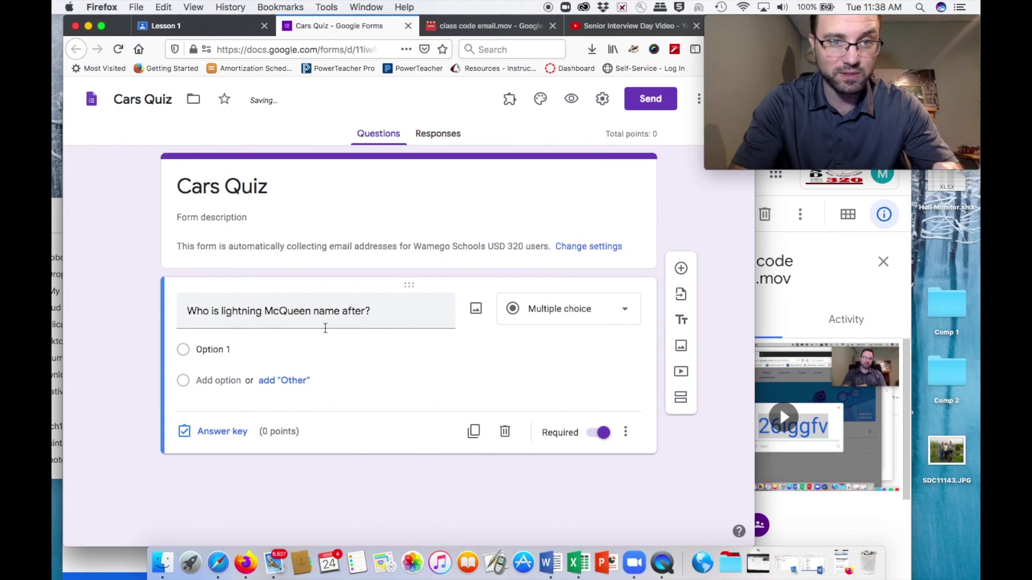
left_click(209, 353)
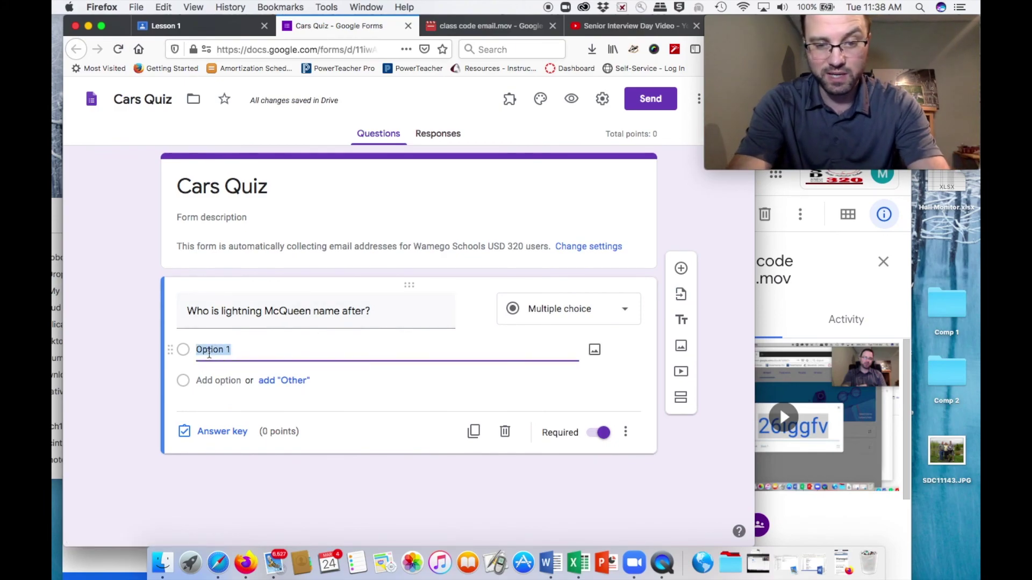
Add the choices 'A Friend of Pixar who pass away' and 'A 70s hair band who like hamburgers'.
type("A Friend of Pi")
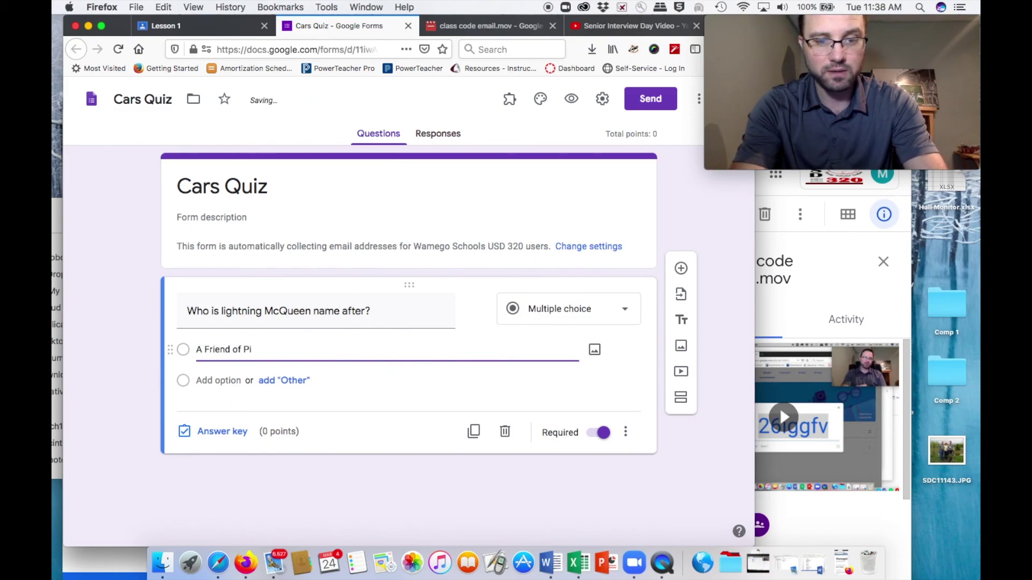
type("xar who")
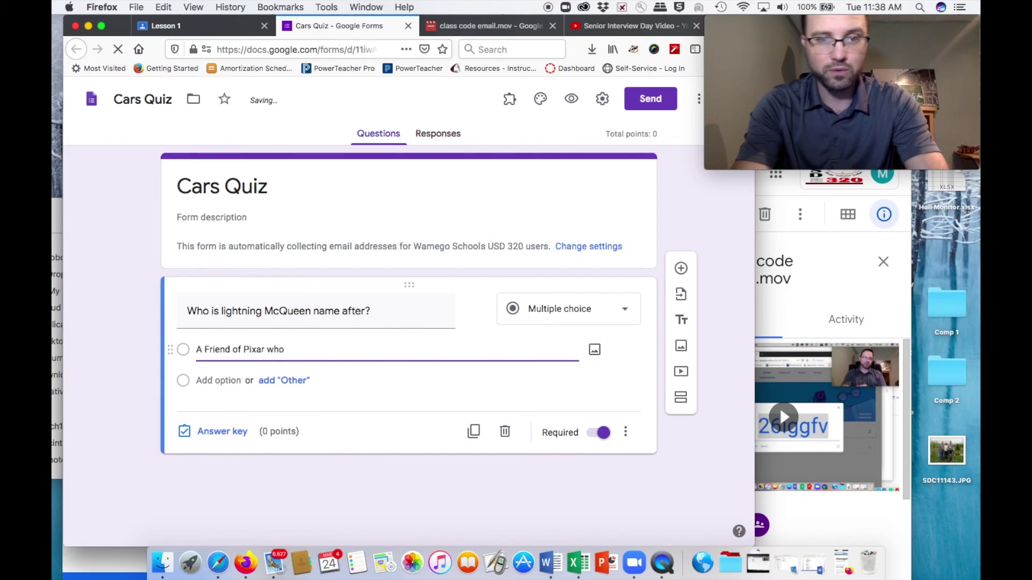
type(" pass away")
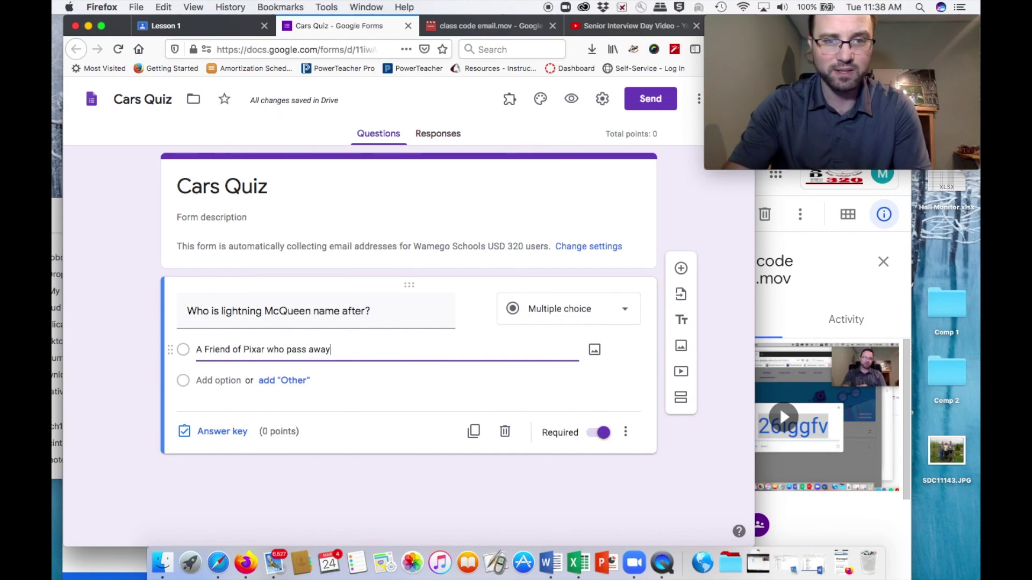
left_click(626, 378)
left_click(209, 382)
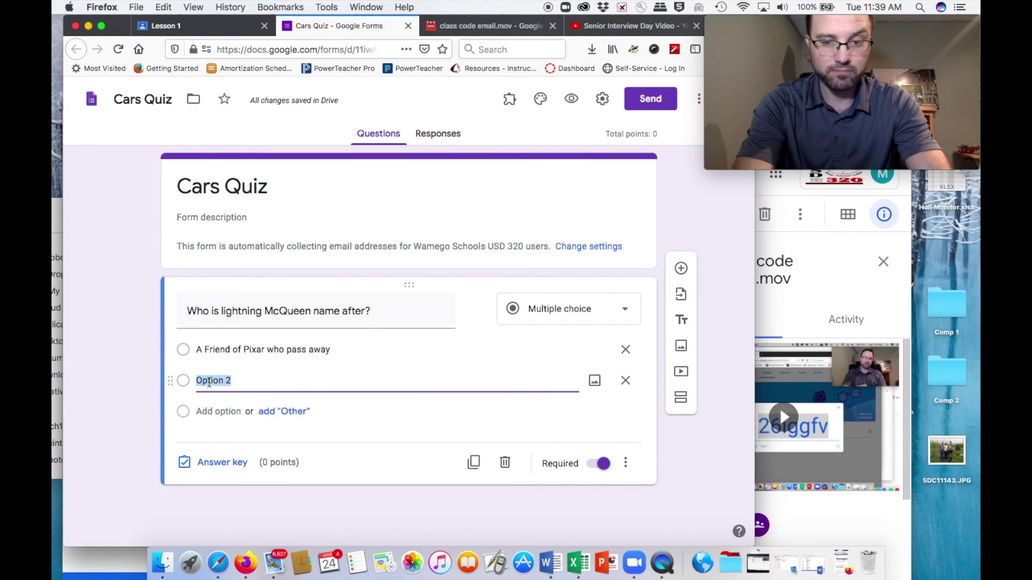
type("A 70s")
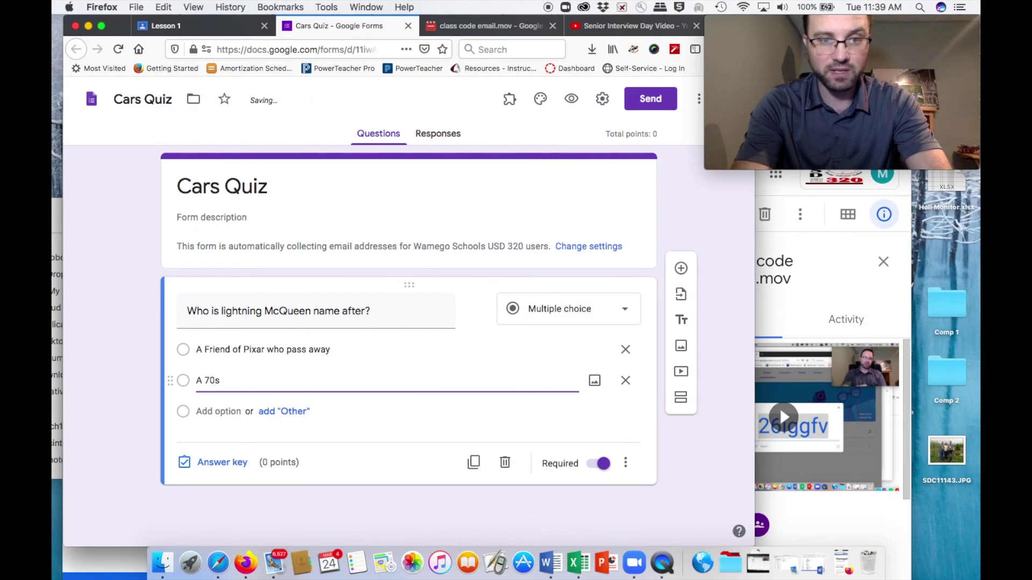
type(" hair band")
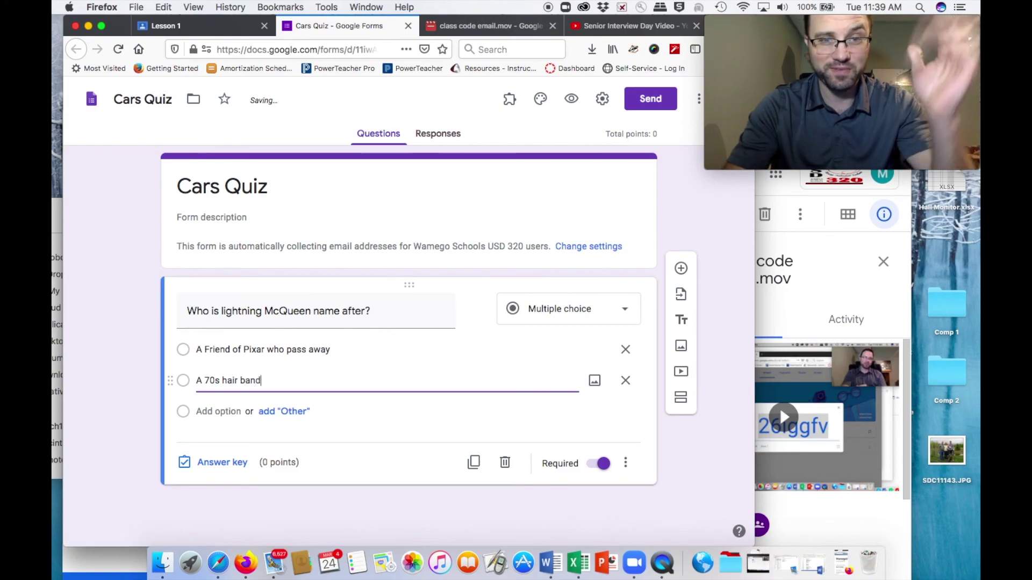
type(" who like hamburge")
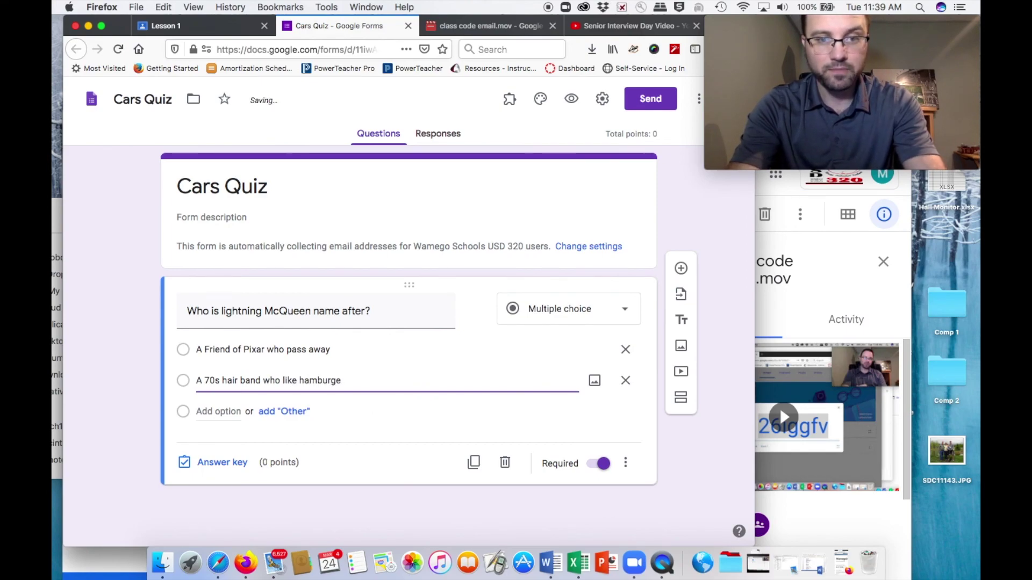
type("rs")
left_click(215, 463)
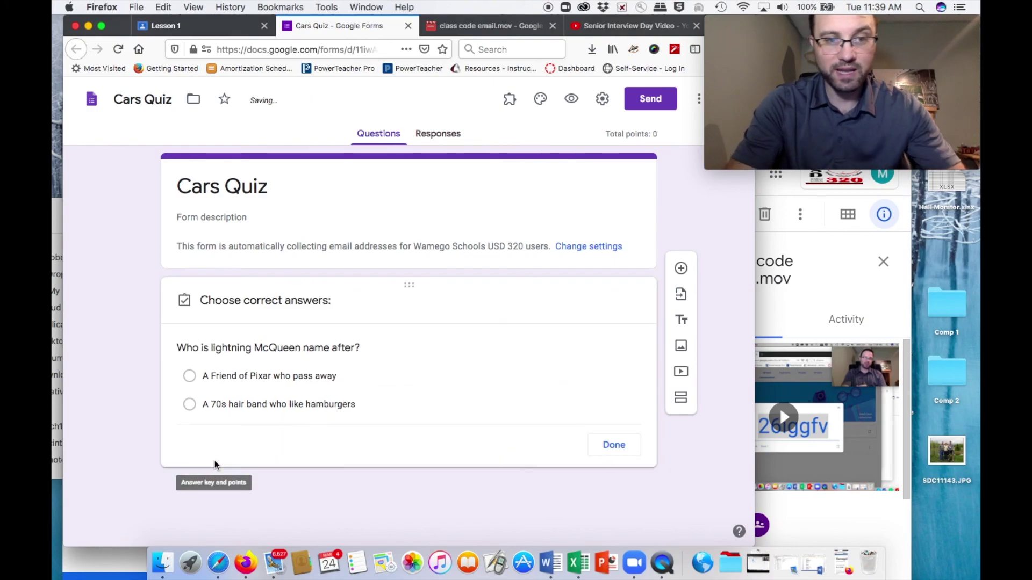
In the answer key, mark 'A Friend of Pixar who pass away' correct for 1 point.
left_click(190, 379)
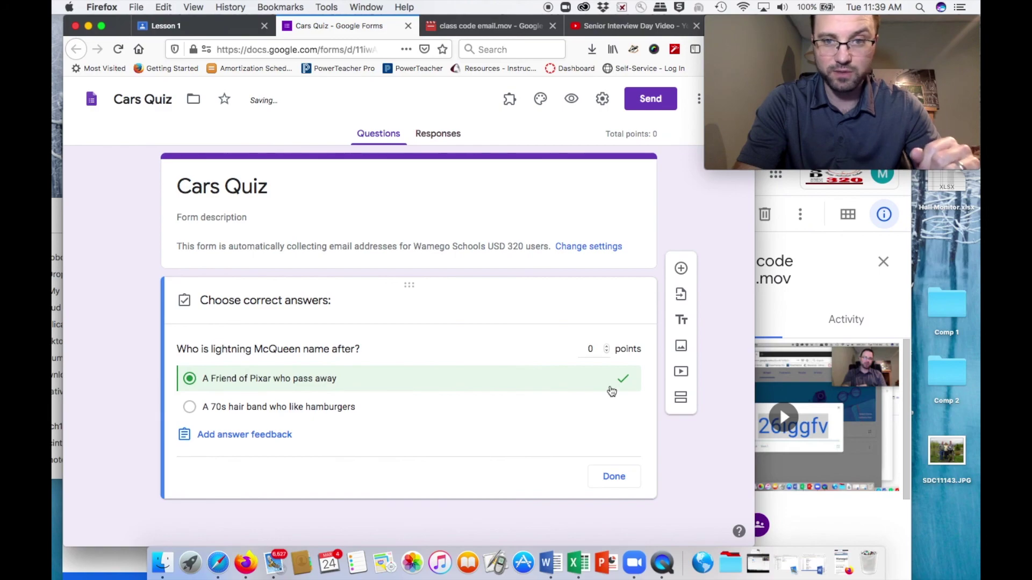
left_click(599, 348)
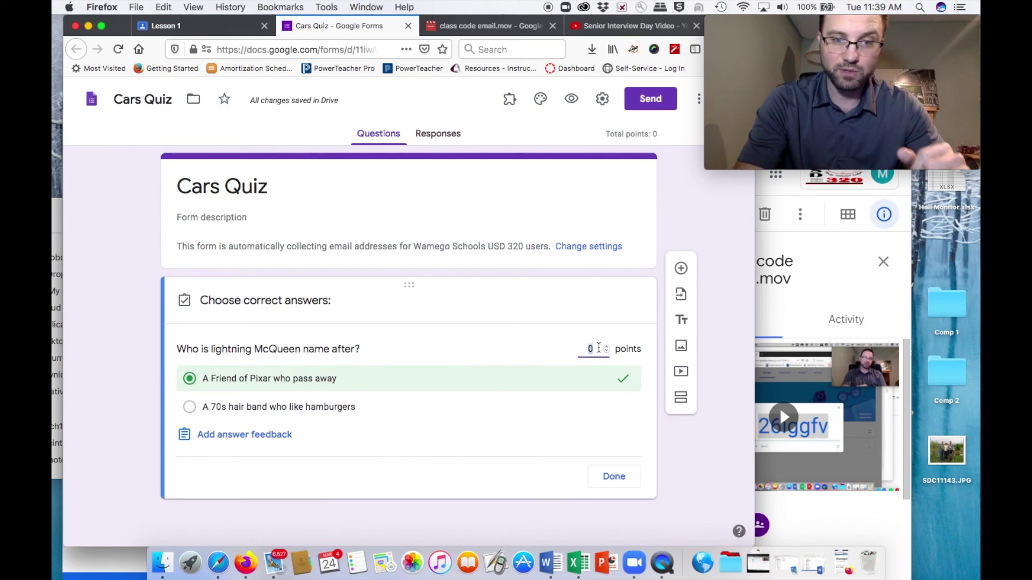
left_click(613, 478)
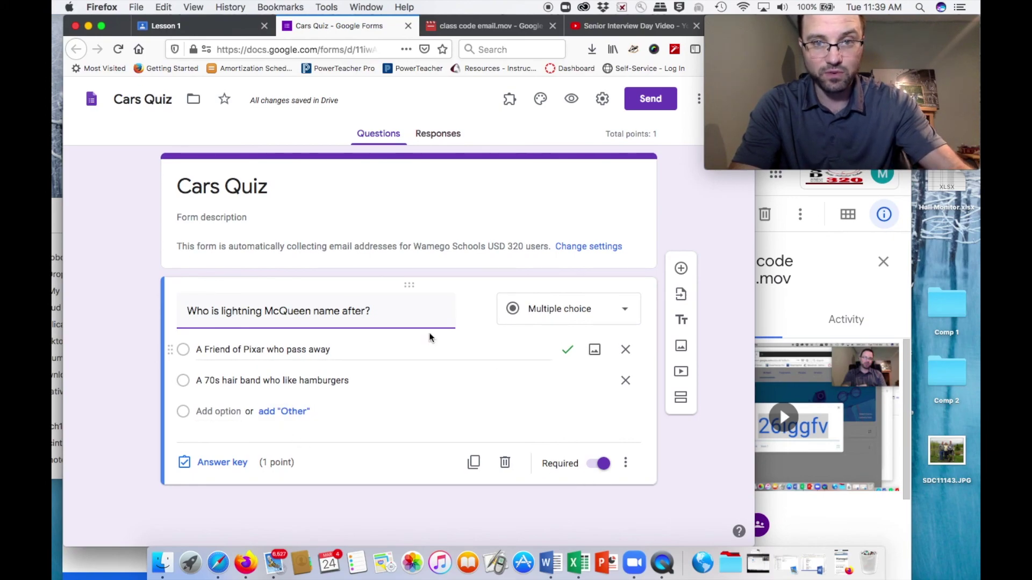
Duplicate the McQueen question, check the copy's answer key, and go back to Lesson 1.
left_click(473, 462)
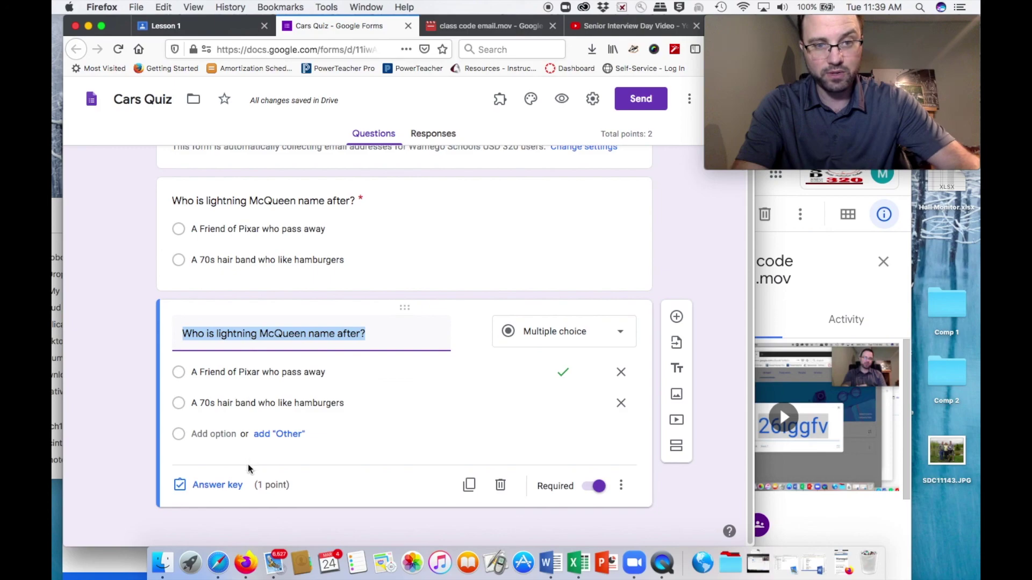
left_click(225, 486)
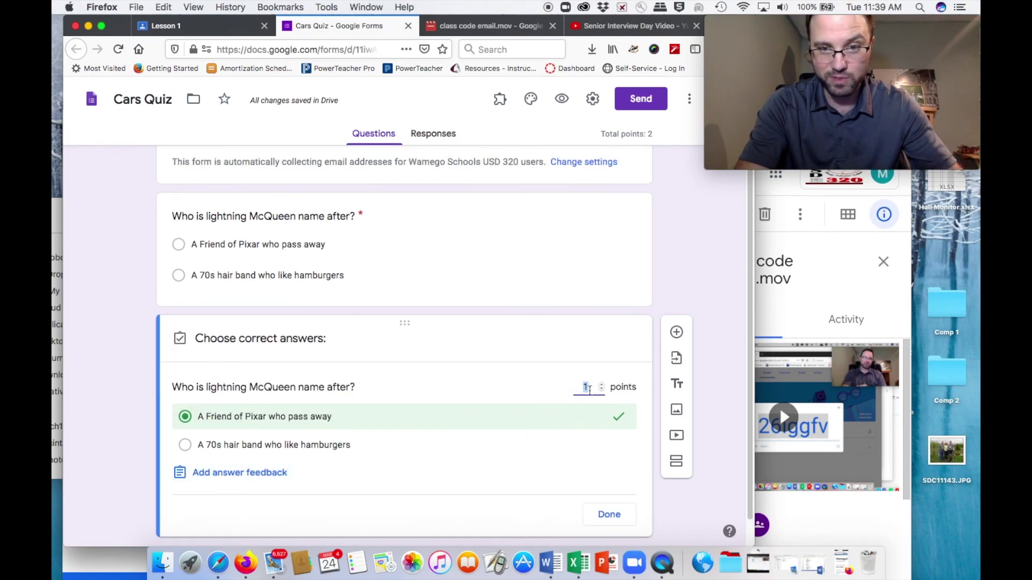
left_click(610, 514)
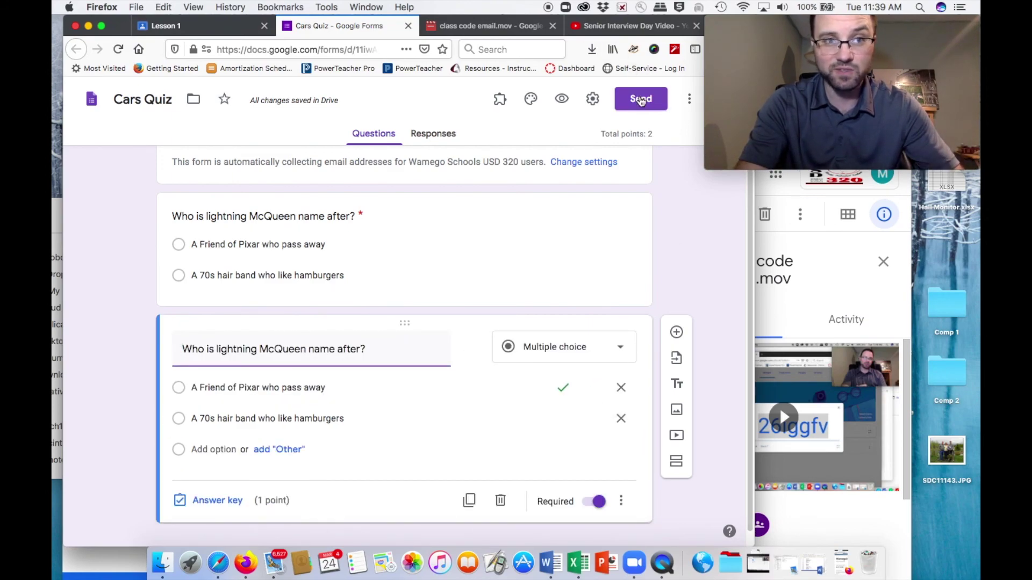
left_click(204, 26)
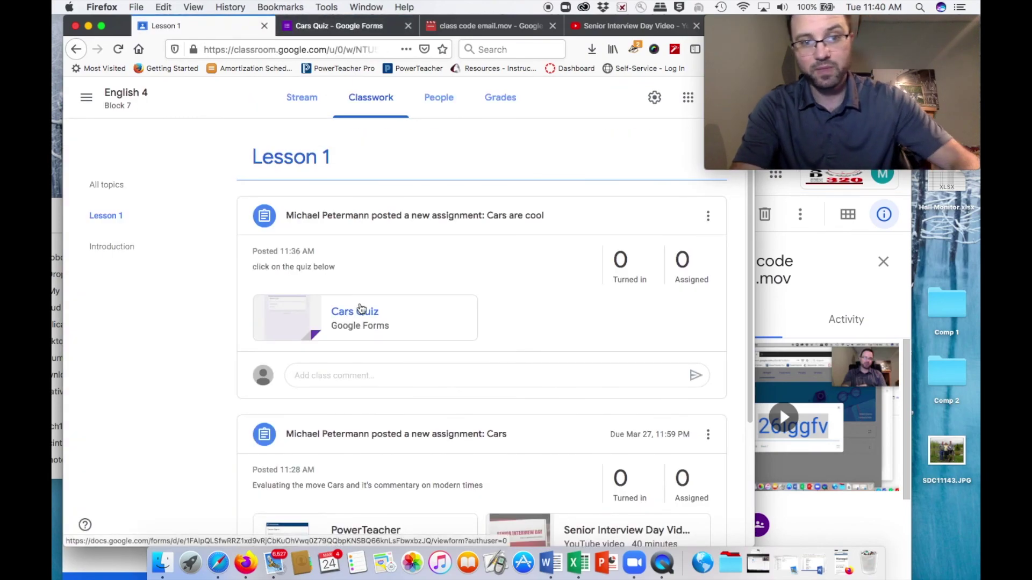
Close the form editor, preview the attached Cars Quiz as a student, and return to Lesson 1.
left_click(408, 26)
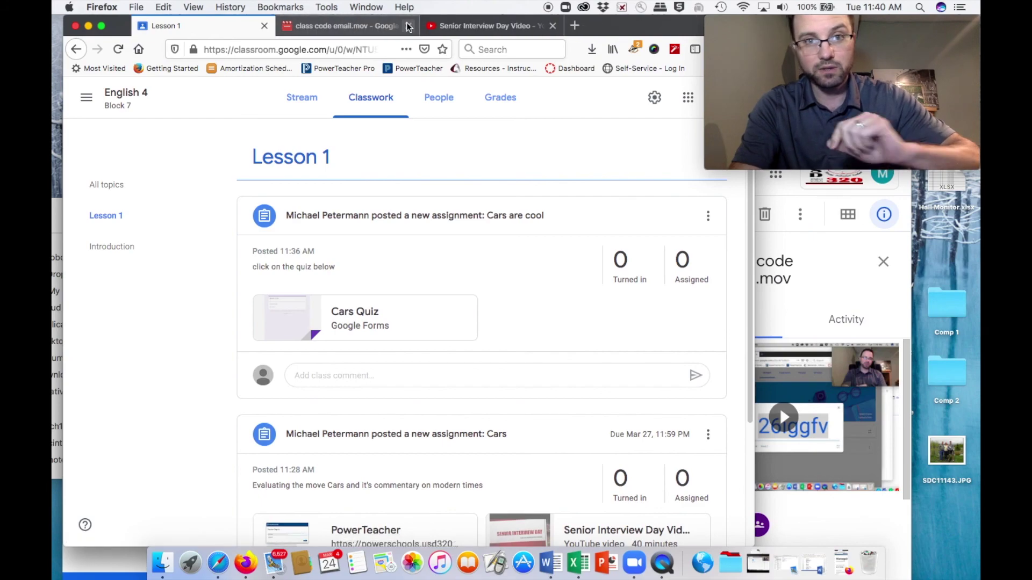
left_click(356, 327)
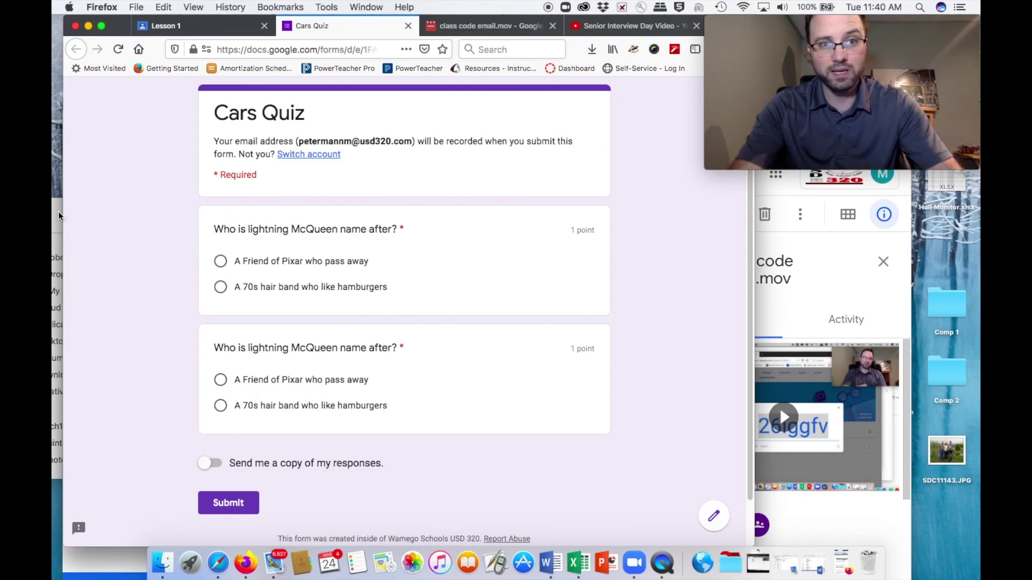
left_click(232, 26)
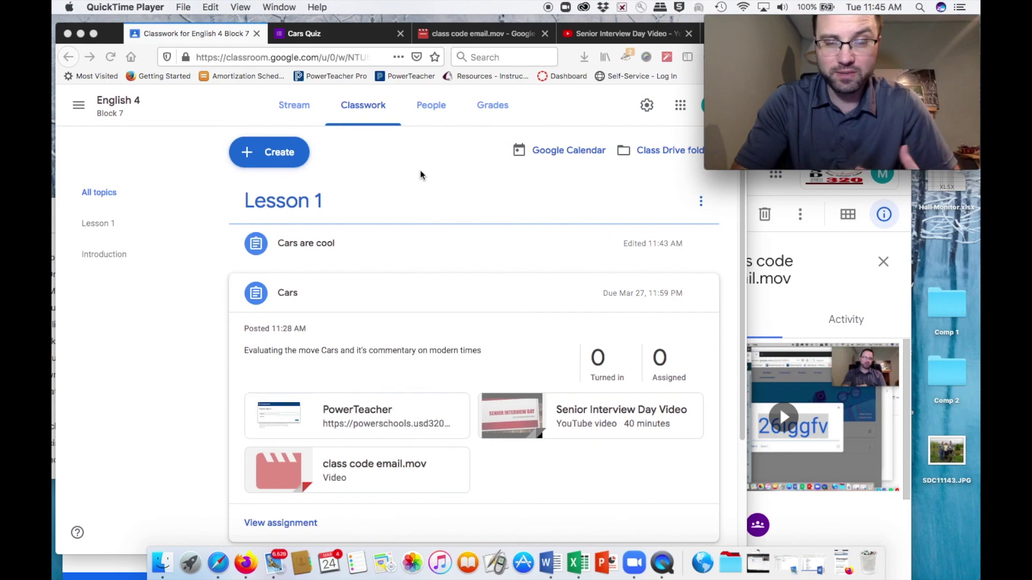
Reuse the 'Cars are cool' post from English 4 Block 7 with its attachments copied.
left_click(406, 245)
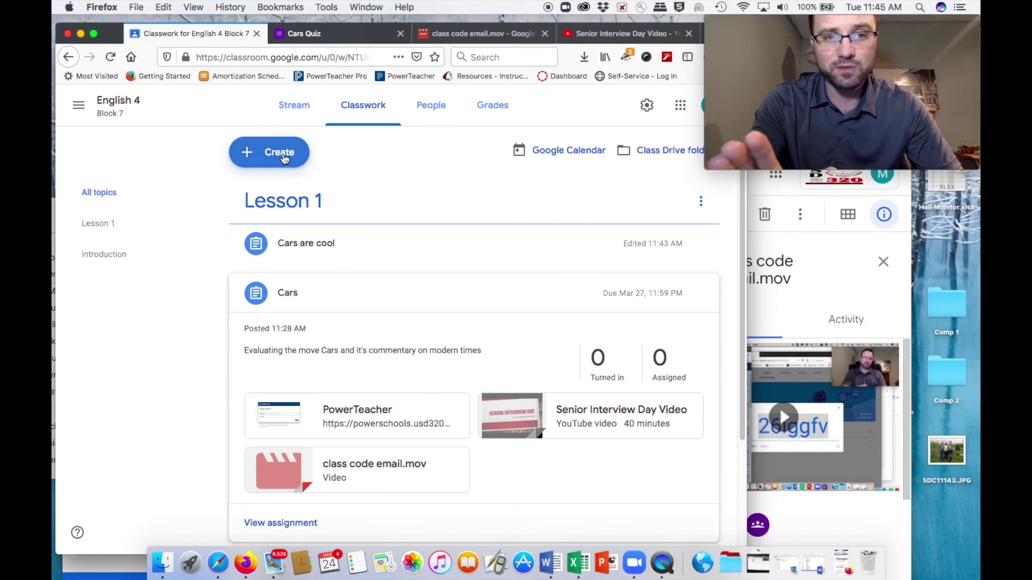
left_click(285, 158)
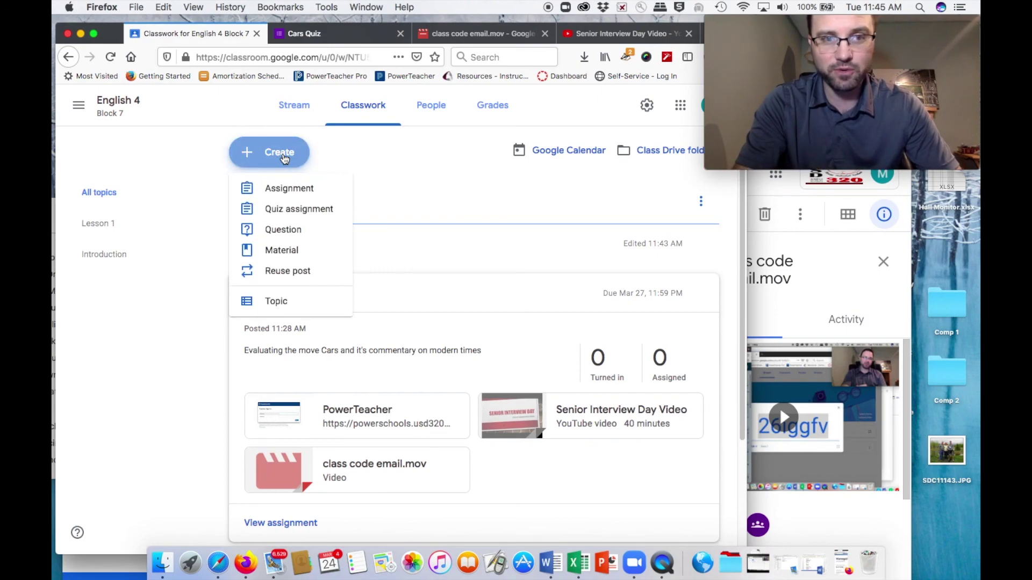
left_click(293, 271)
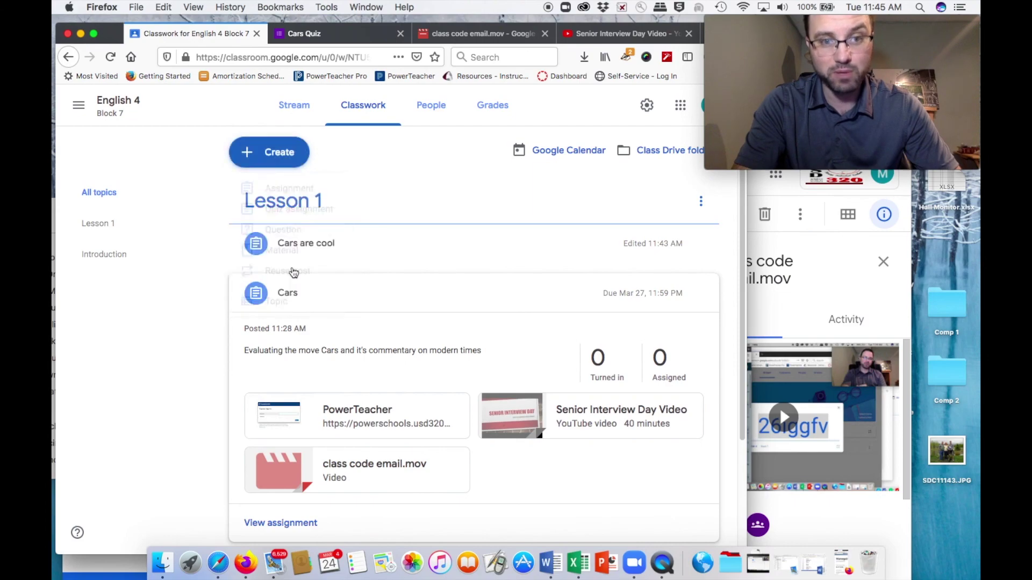
left_click(162, 151)
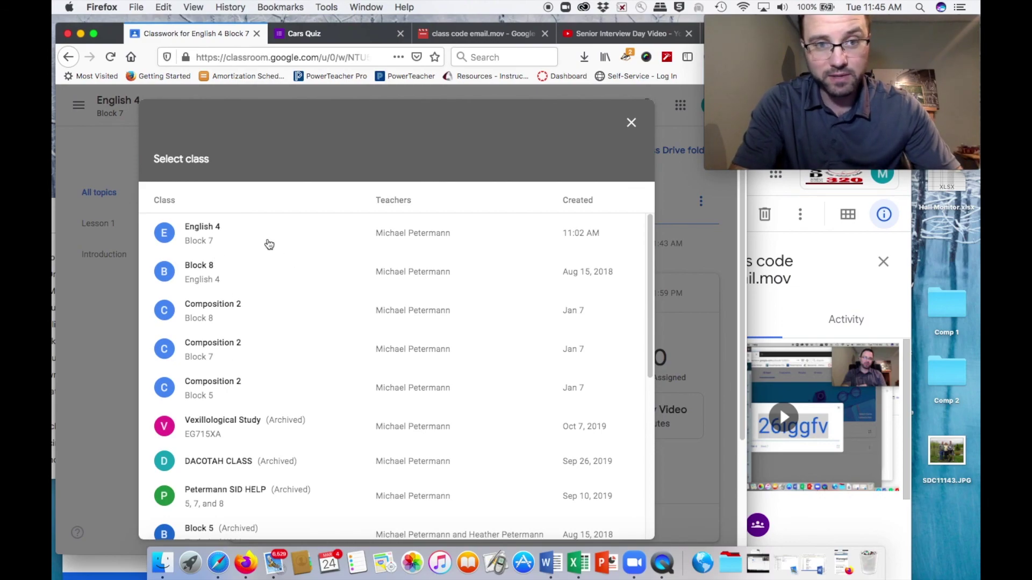
left_click(268, 243)
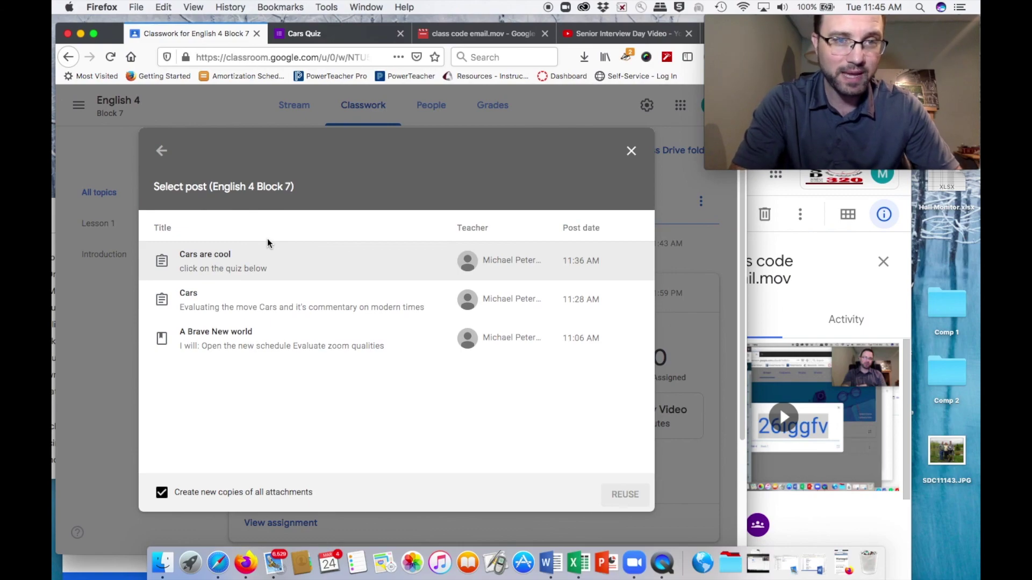
left_click(266, 268)
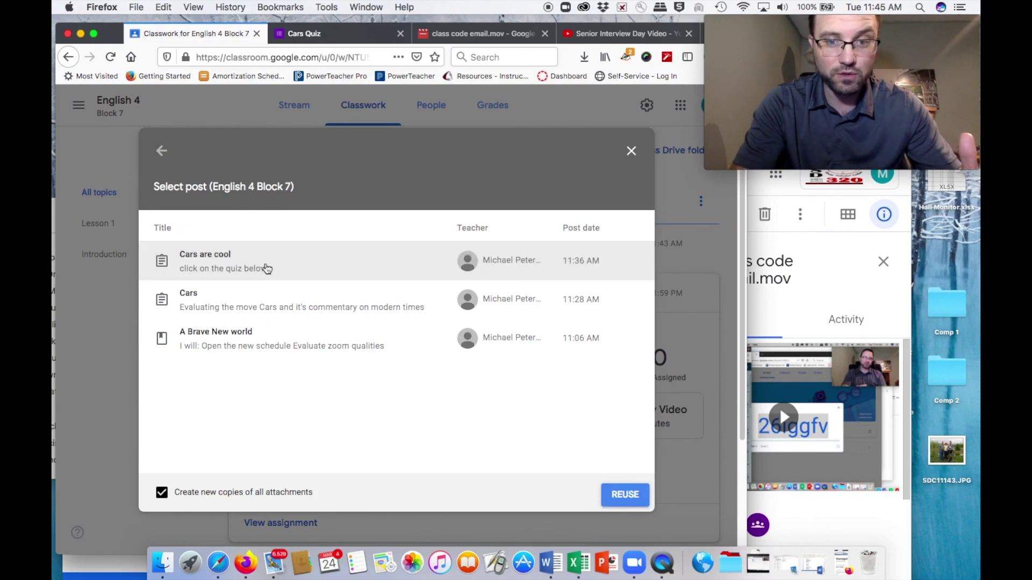
left_click(624, 504)
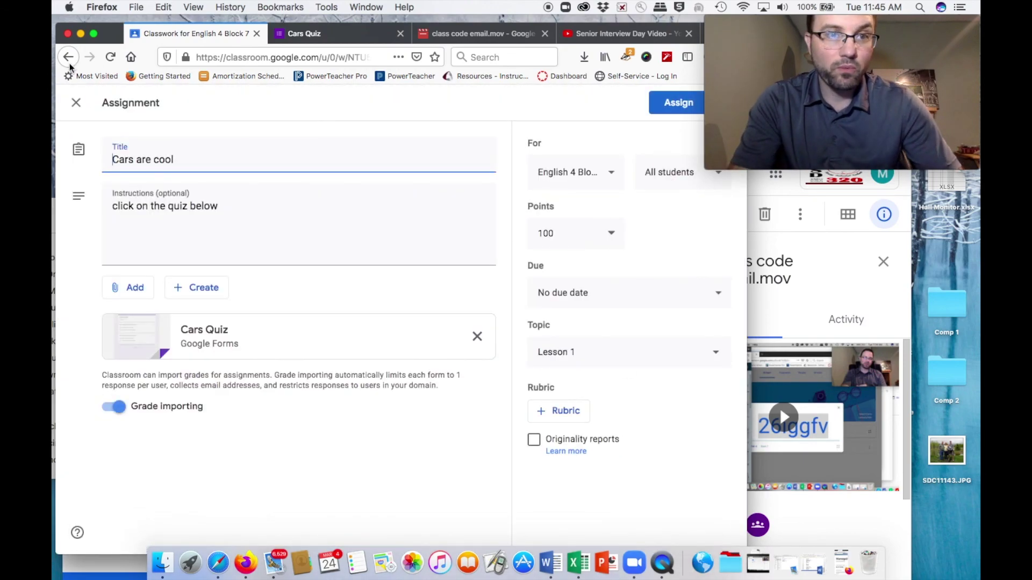
Schedule the reused assignment to post on March 27 at 8:00 AM.
left_click_drag(109, 42, 122, 146)
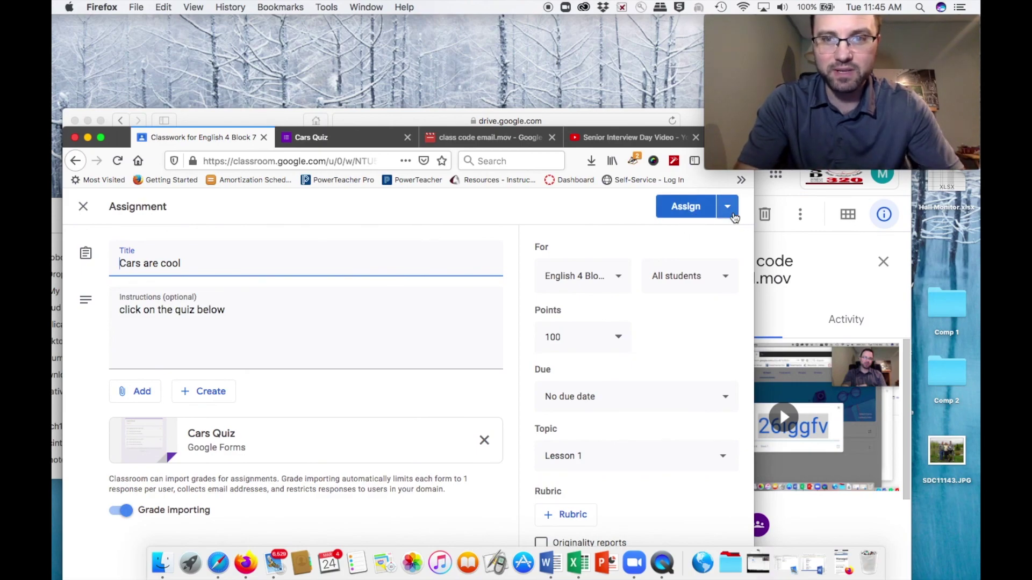
left_click(728, 208)
left_click(707, 232)
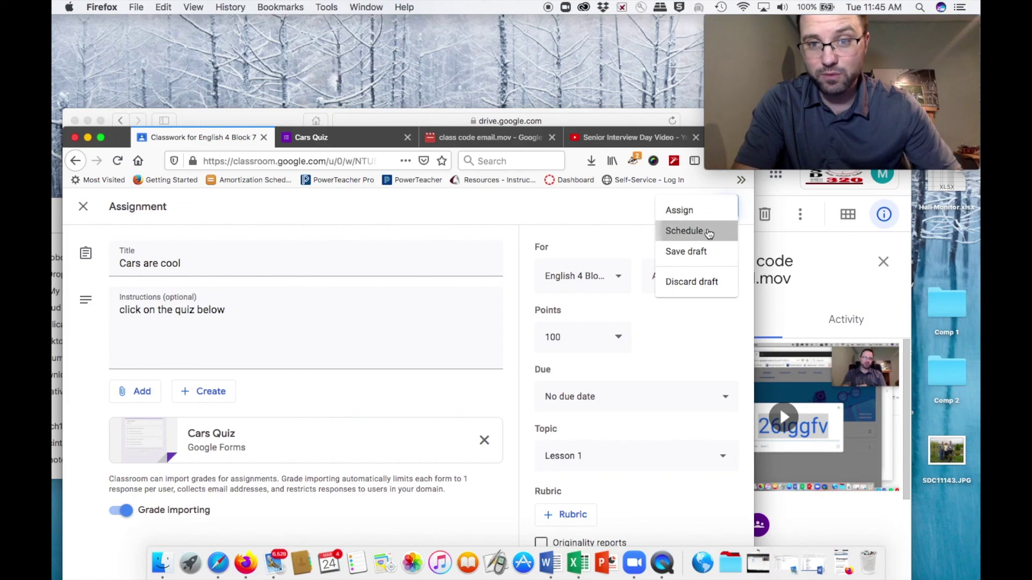
left_click(398, 404)
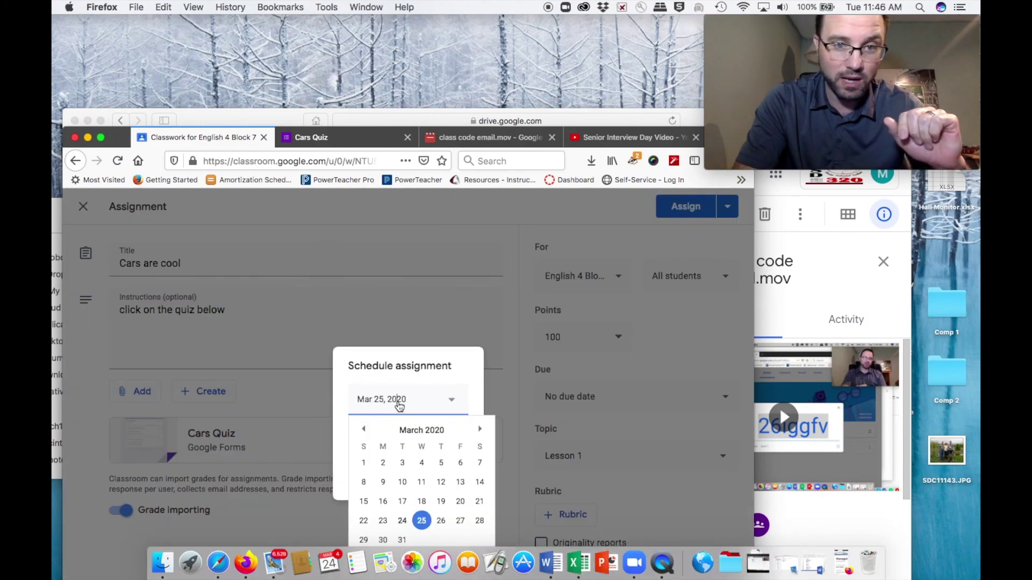
left_click(461, 521)
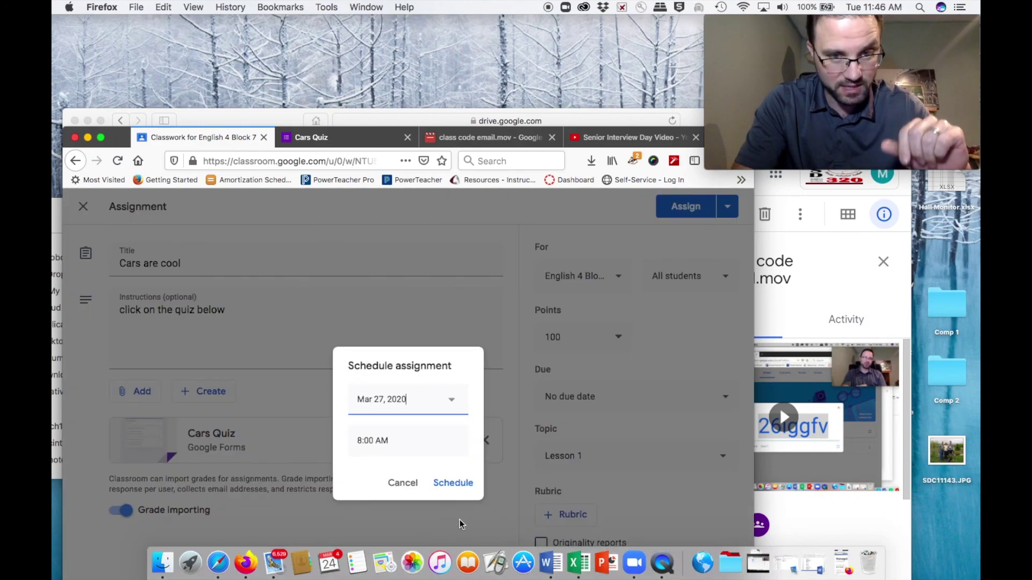
left_click(382, 444)
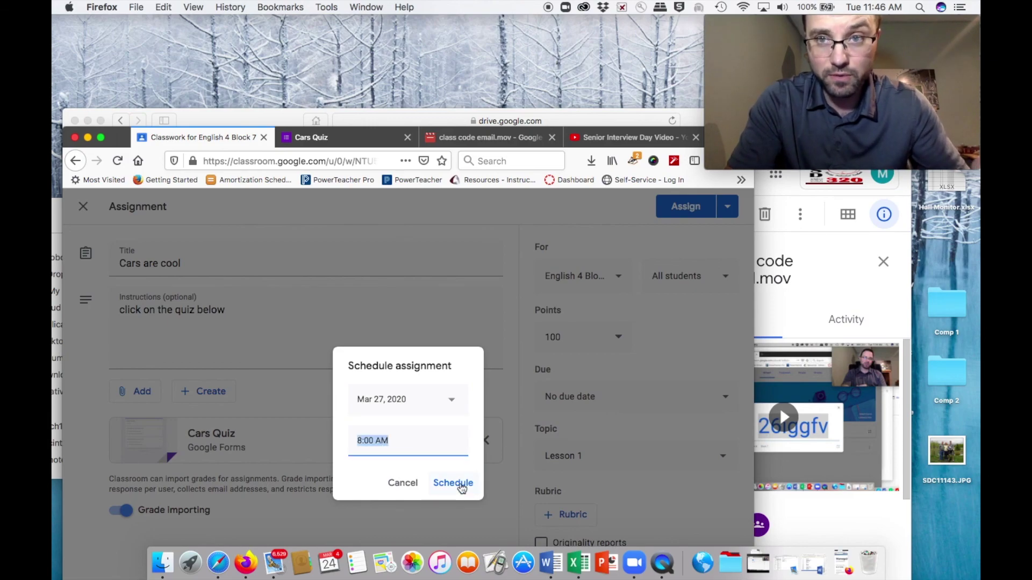
left_click(453, 483)
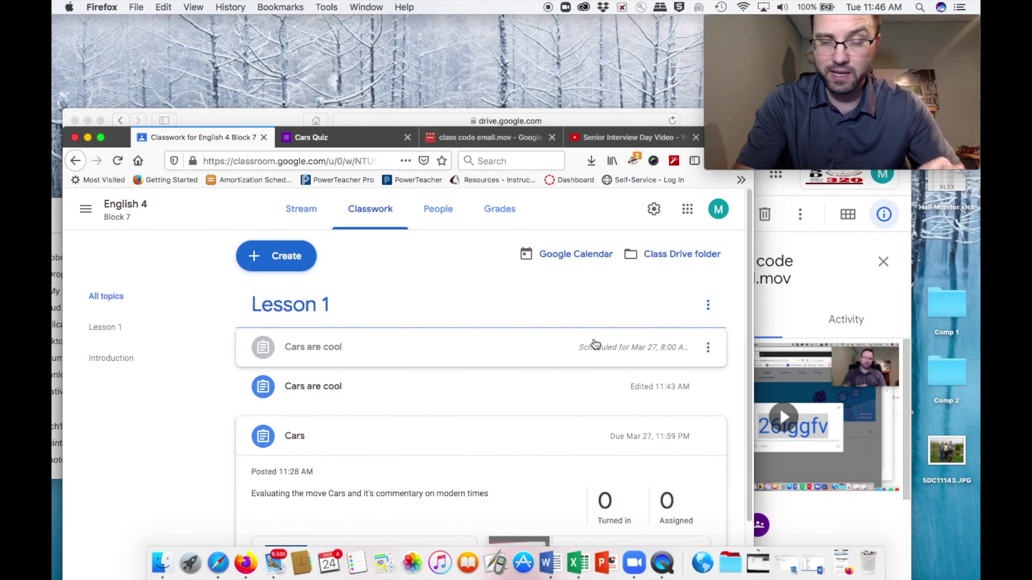
Open the scheduled Cars are cool copy to verify its Mar 27, 8:00 AM date, then close it.
left_click(558, 360)
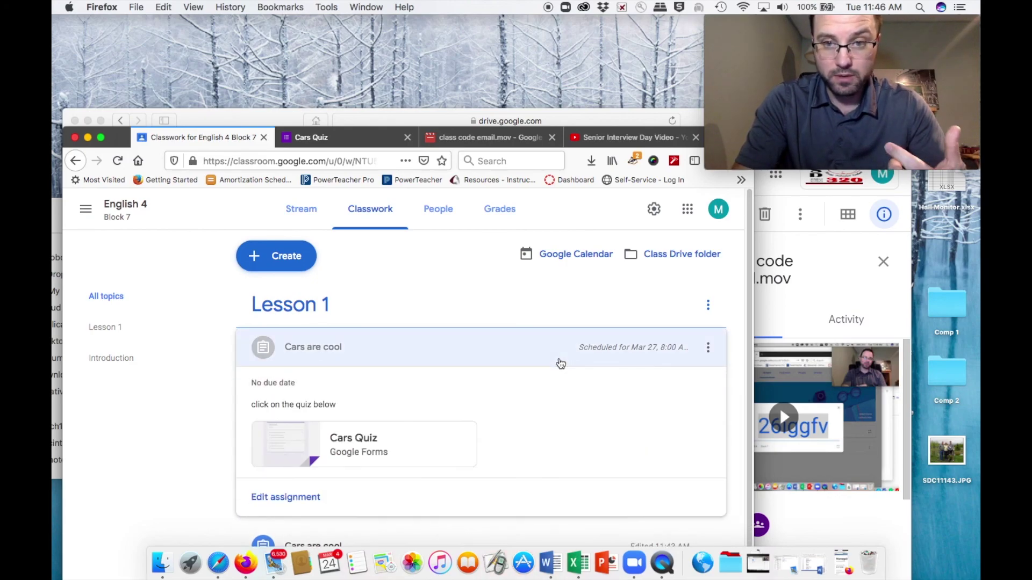
left_click(709, 349)
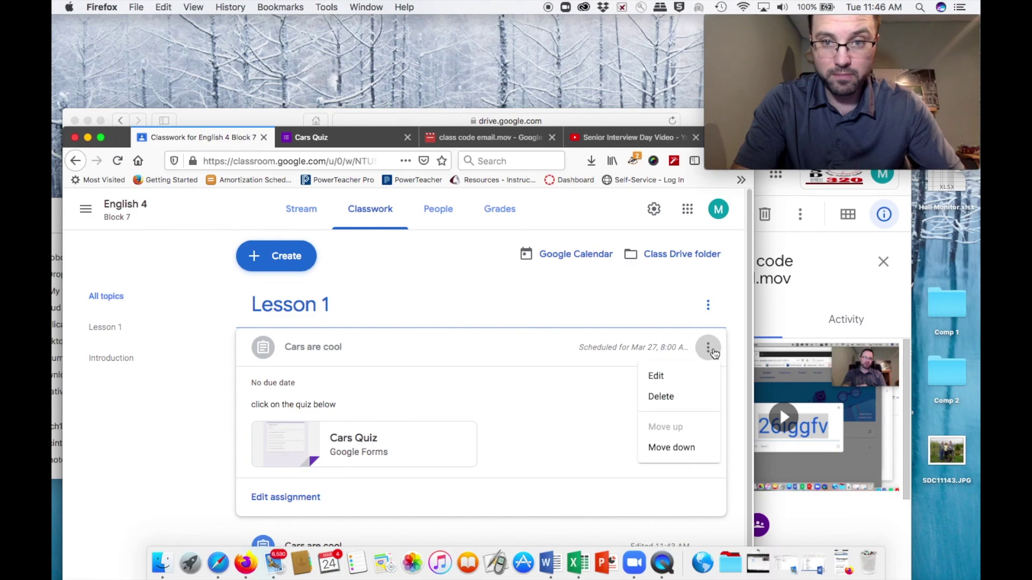
left_click(680, 376)
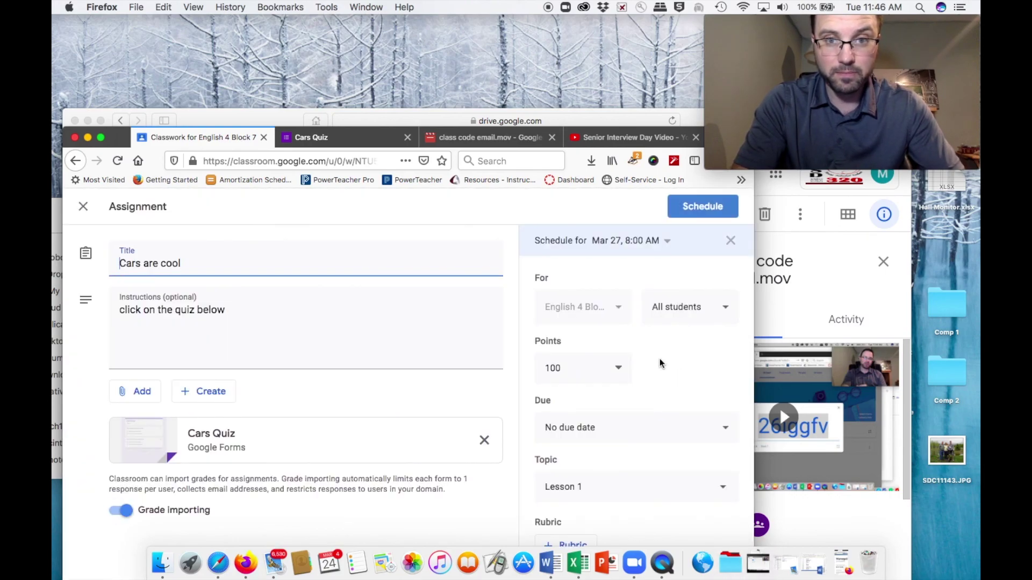
left_click(670, 244)
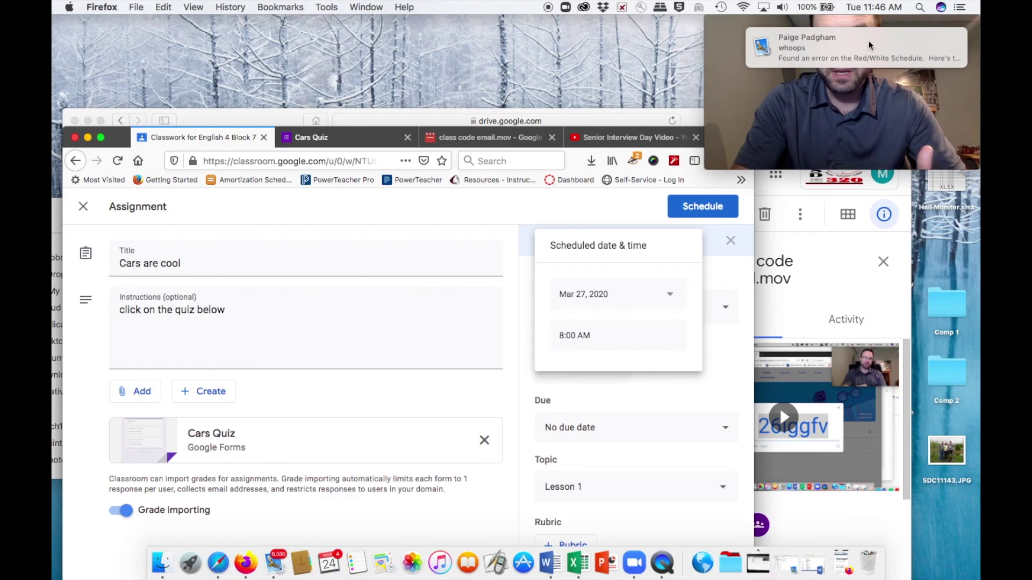
left_click(945, 38)
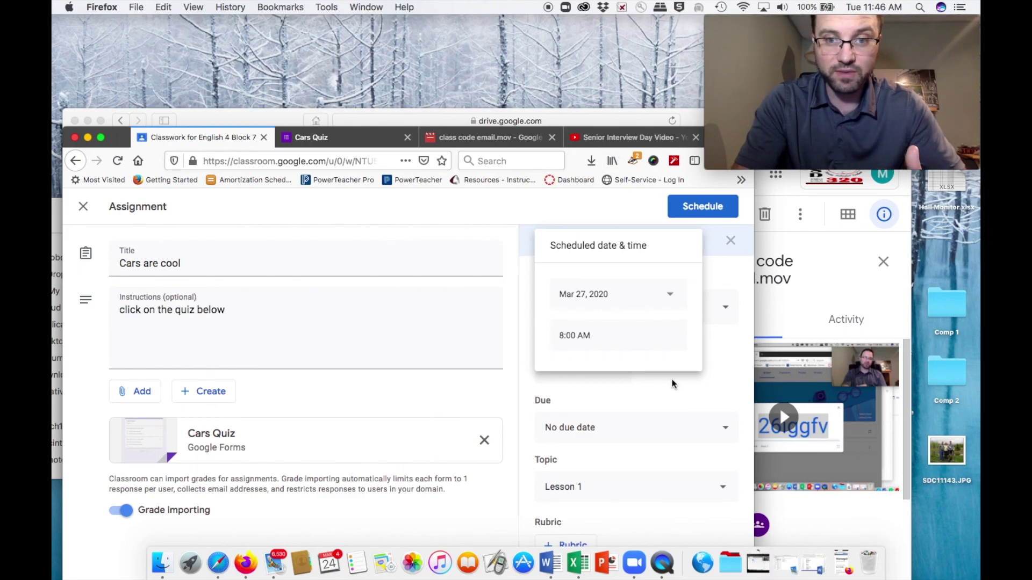
left_click(740, 364)
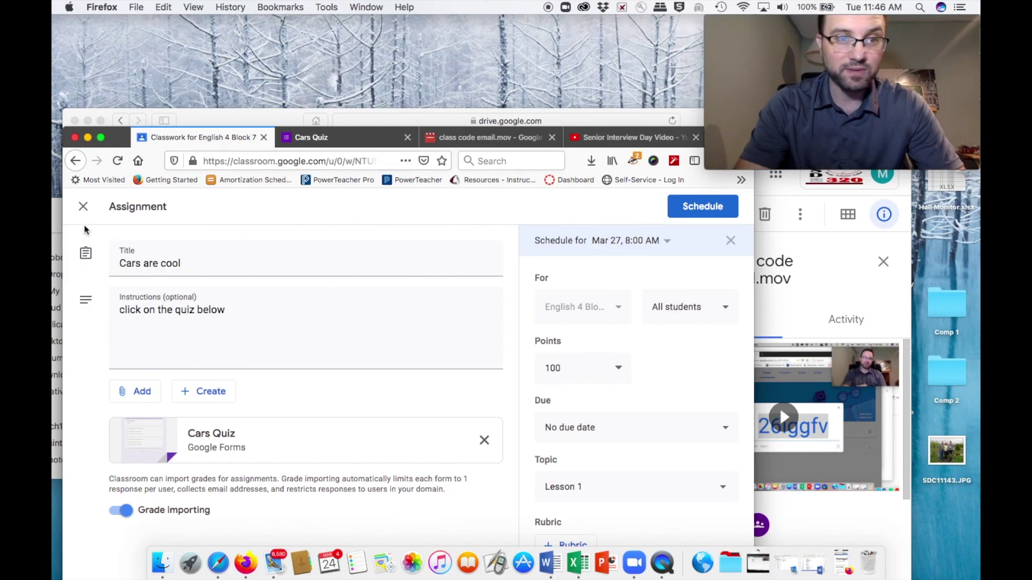
left_click(83, 207)
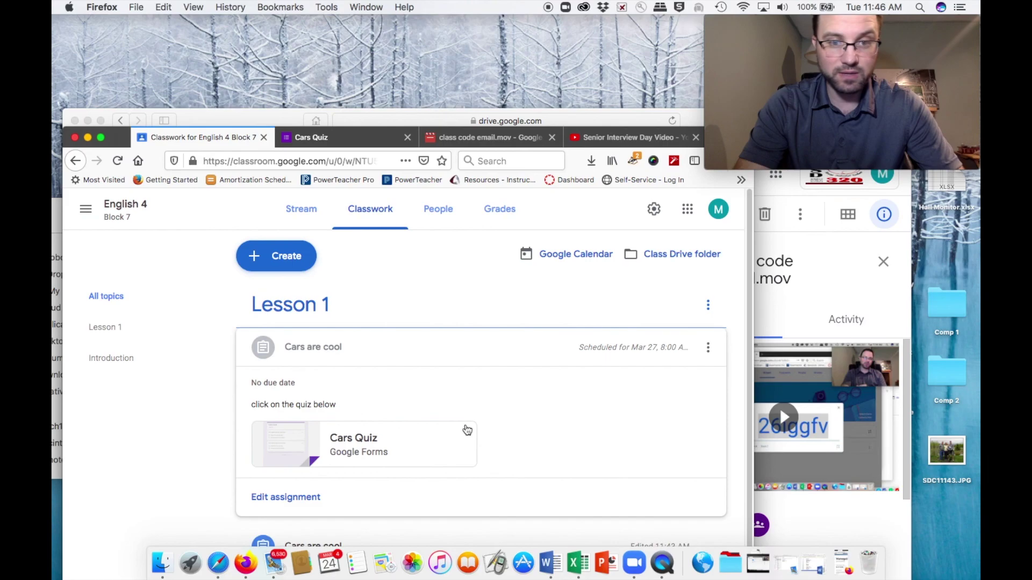
Delete the unscheduled duplicate Cars are cool assignment and confirm the deletion.
scroll(466, 430, "down", 3)
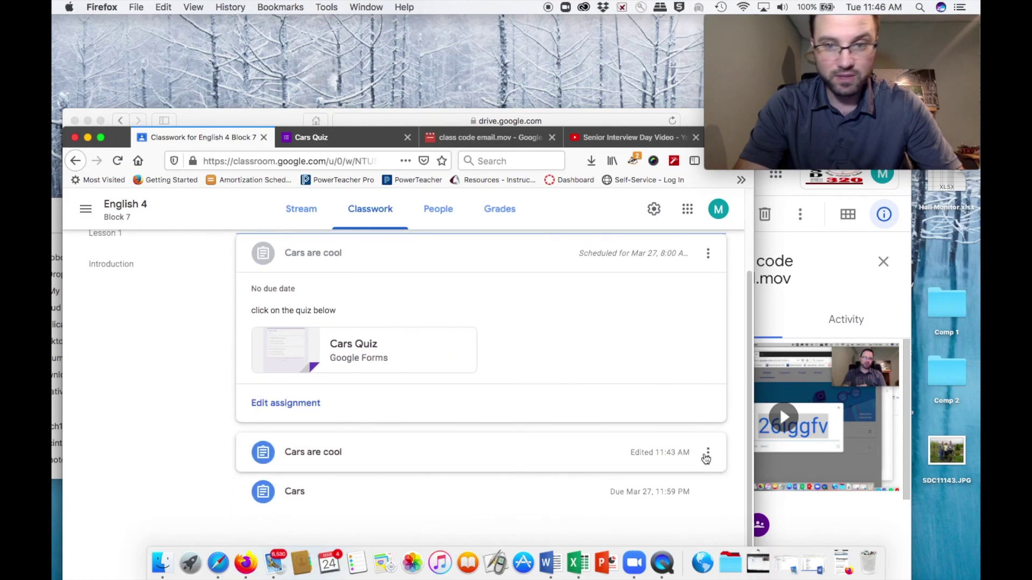
left_click(707, 454)
left_click(661, 502)
left_click(479, 460)
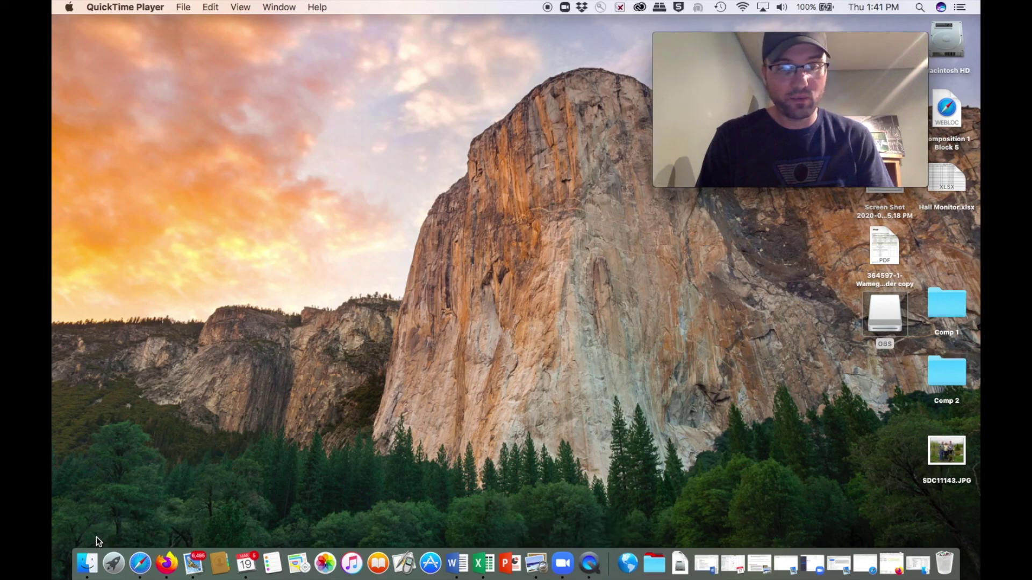
Move the Finder QuickTime search window to the lower left and minimize it.
left_click(92, 565)
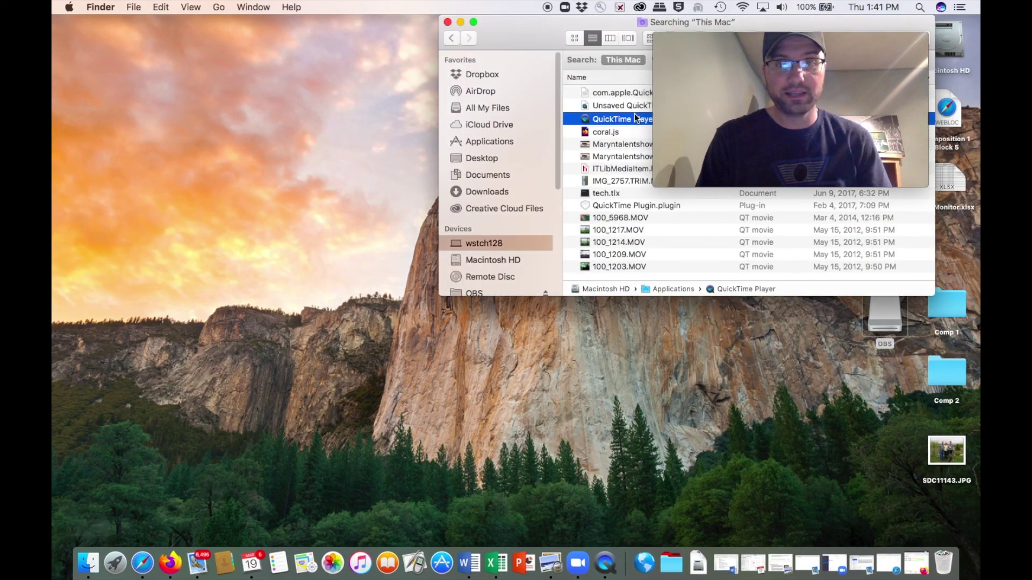
left_click_drag(539, 33, 232, 224)
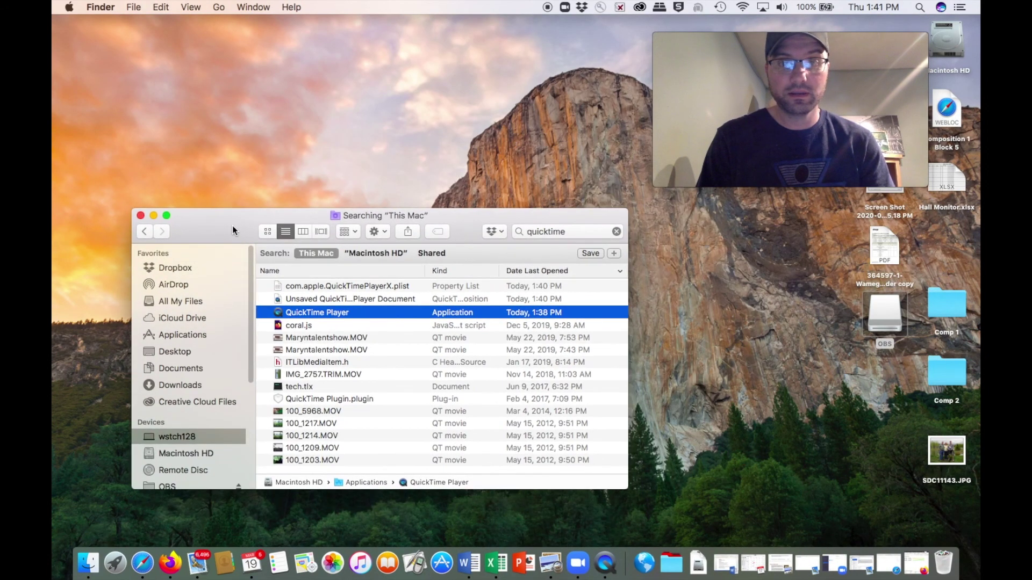
left_click(575, 233)
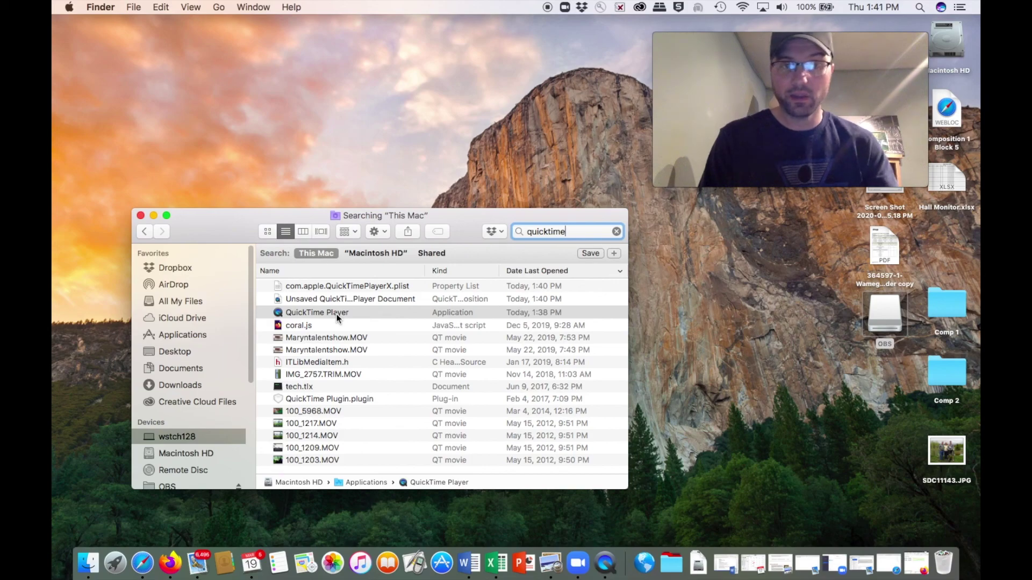
left_click(152, 216)
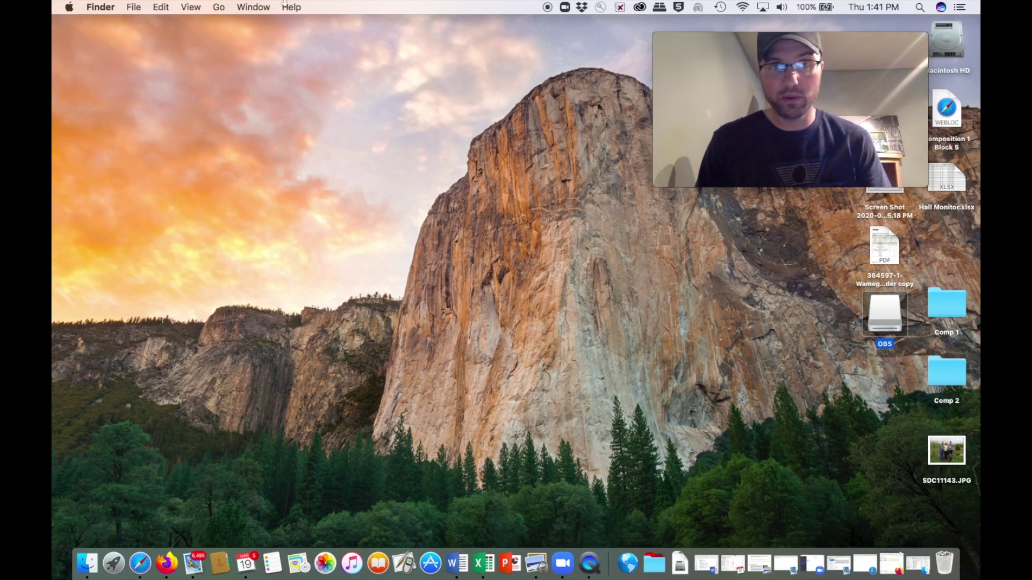
Bring QuickTime Player's webcam recording forward and show its View menu options.
left_click(590, 563)
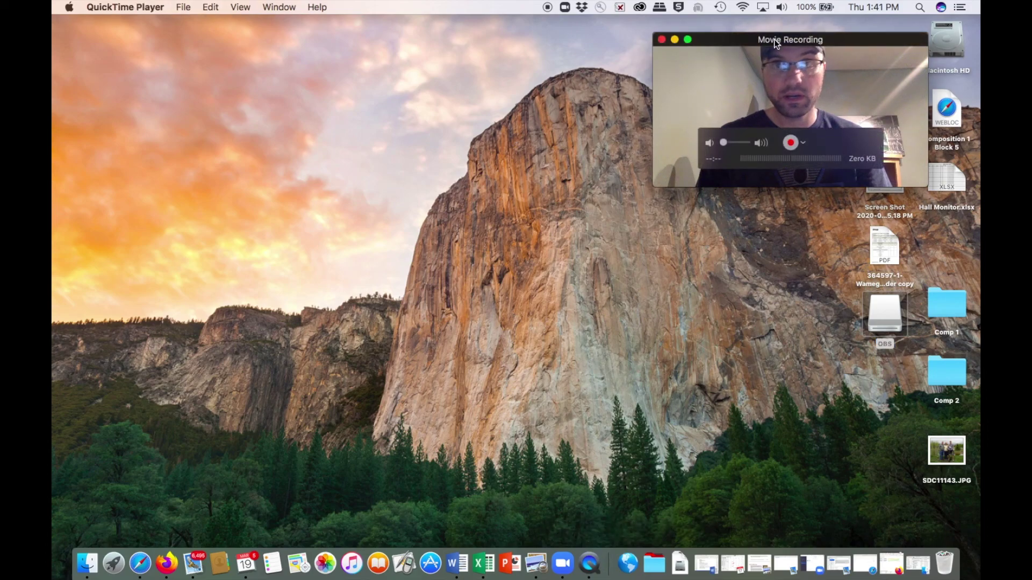
mouse_move(685, 143)
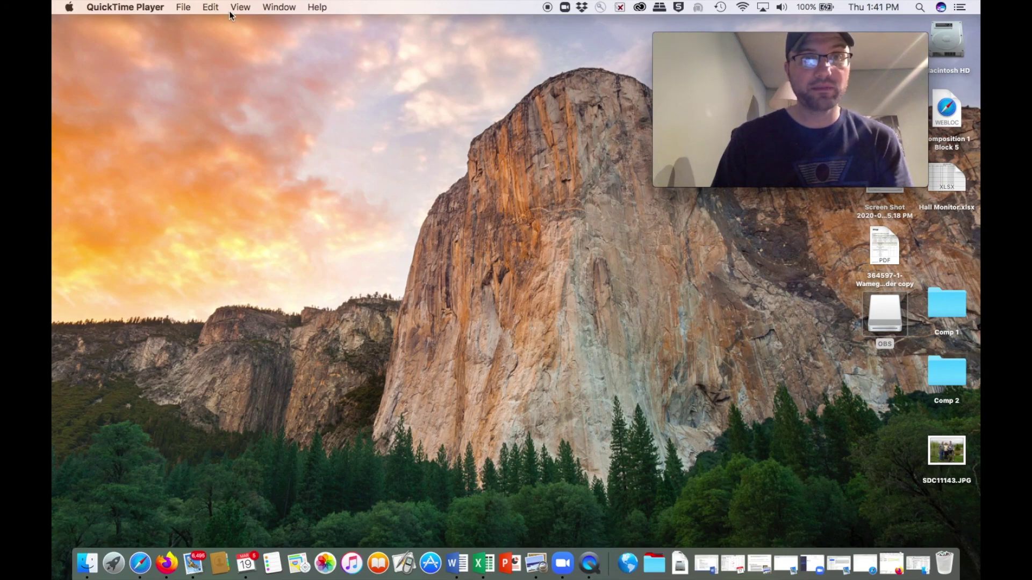
left_click(253, 11)
mouse_move(186, 10)
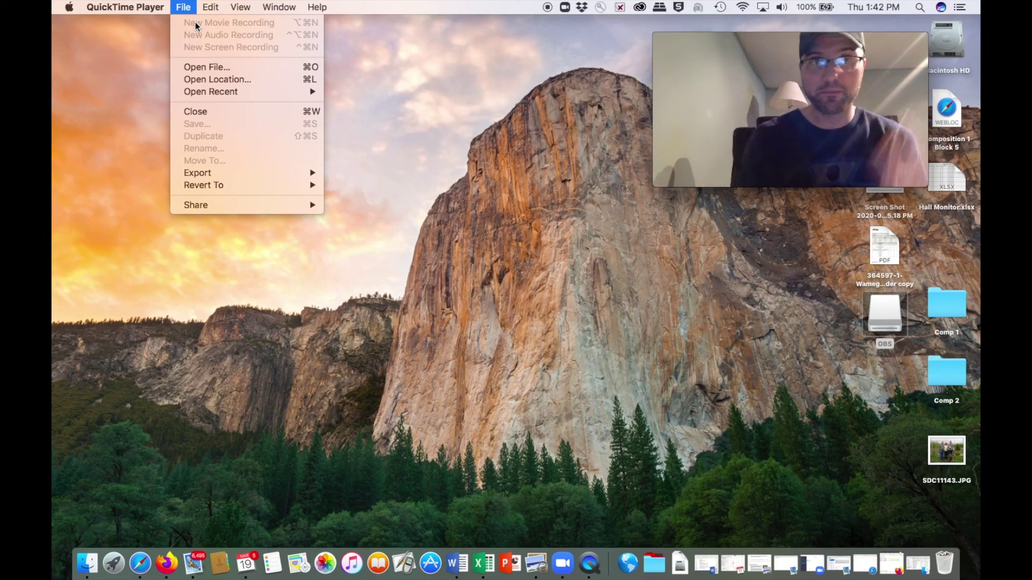
mouse_move(240, 12)
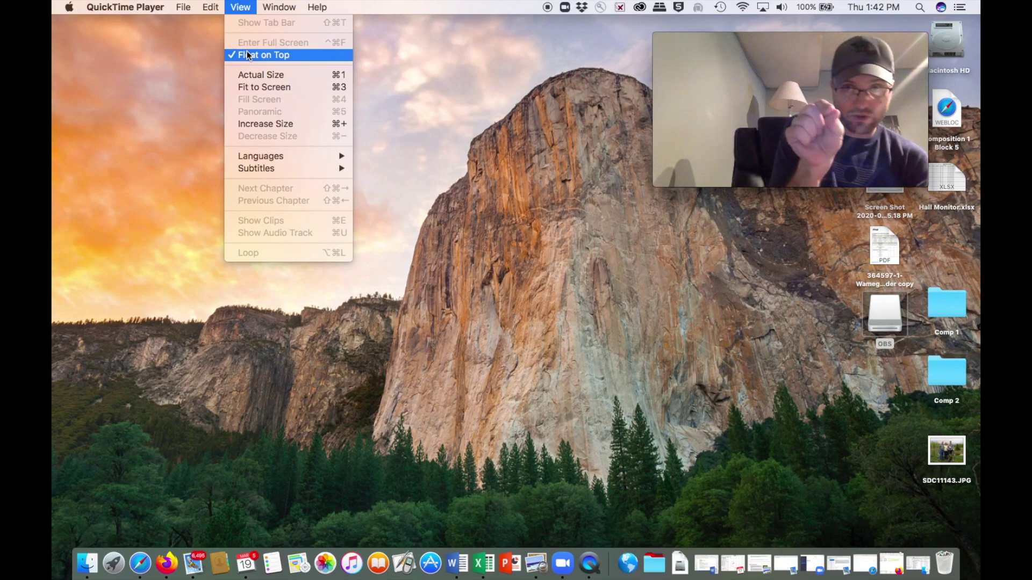
Set the webcam window to Float on Top and drag it into the top-right corner.
left_click(247, 54)
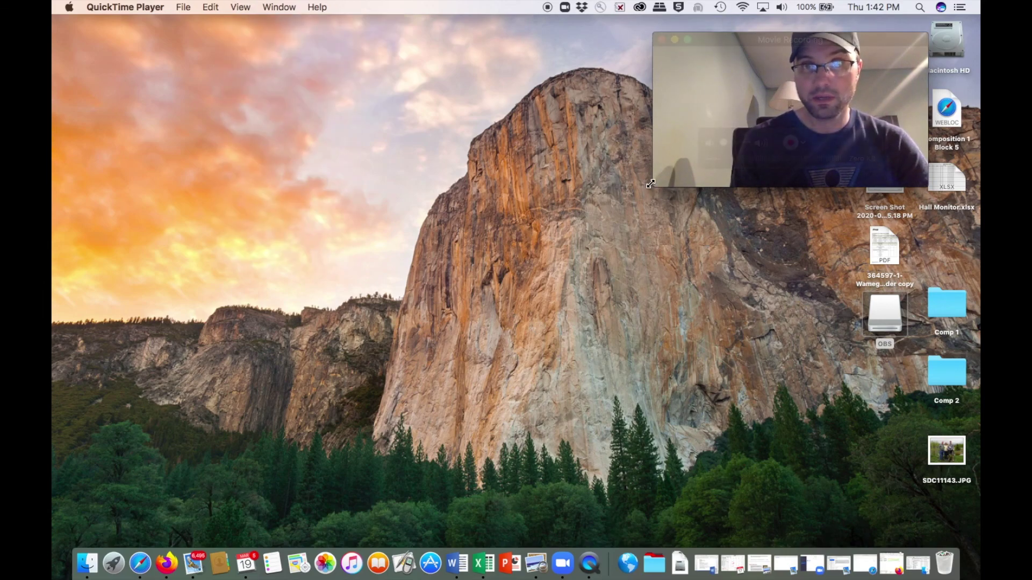
left_click_drag(650, 184, 648, 220)
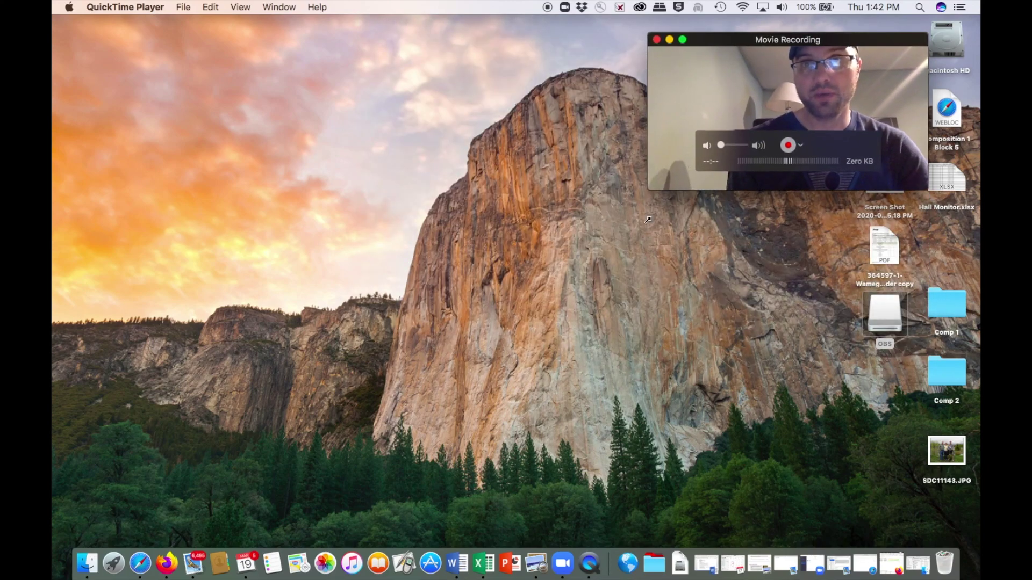
left_click_drag(831, 41, 877, 23)
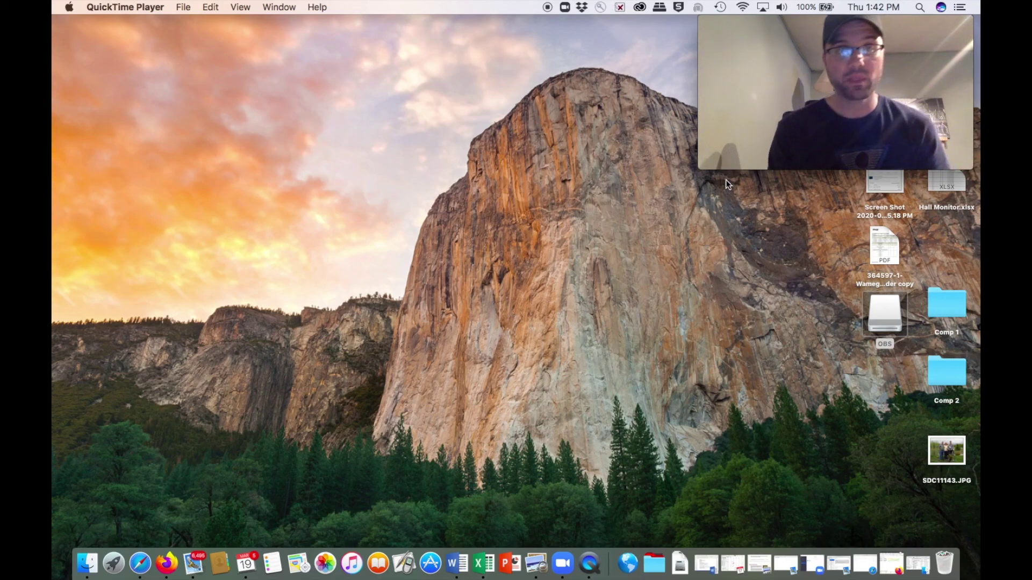
Look through QuickTime's View and File menus, then close them on the desktop.
left_click(249, 8)
mouse_move(188, 7)
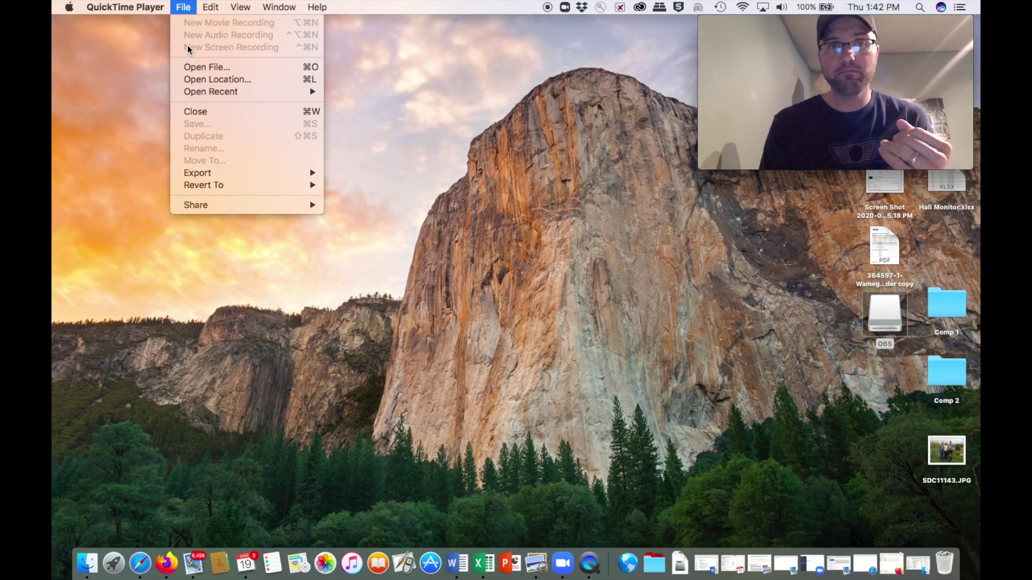
left_click(537, 298)
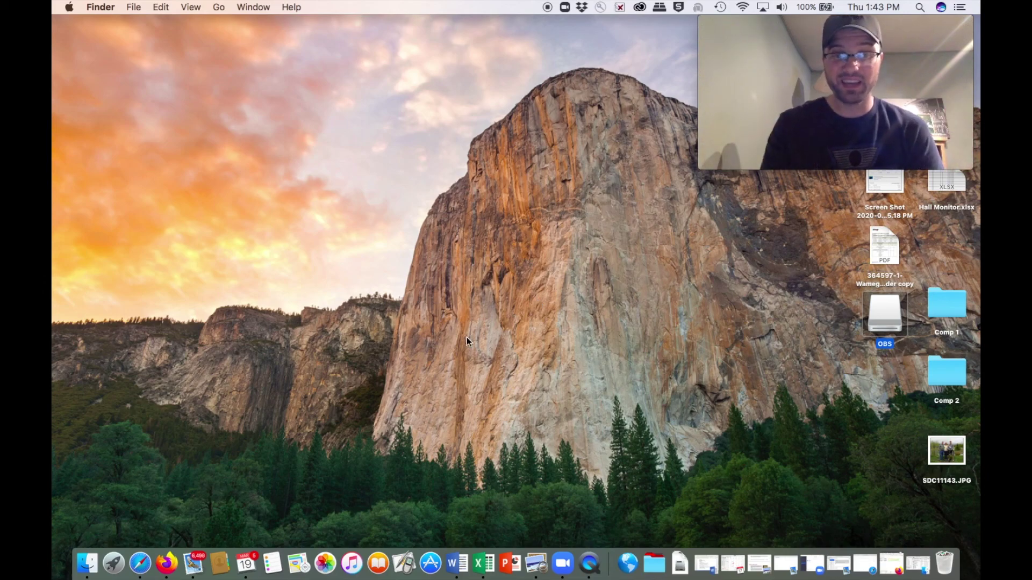
Twice show QuickTime Player's Dock menu of recent files and recording options, then dismiss it.
right_click(591, 562)
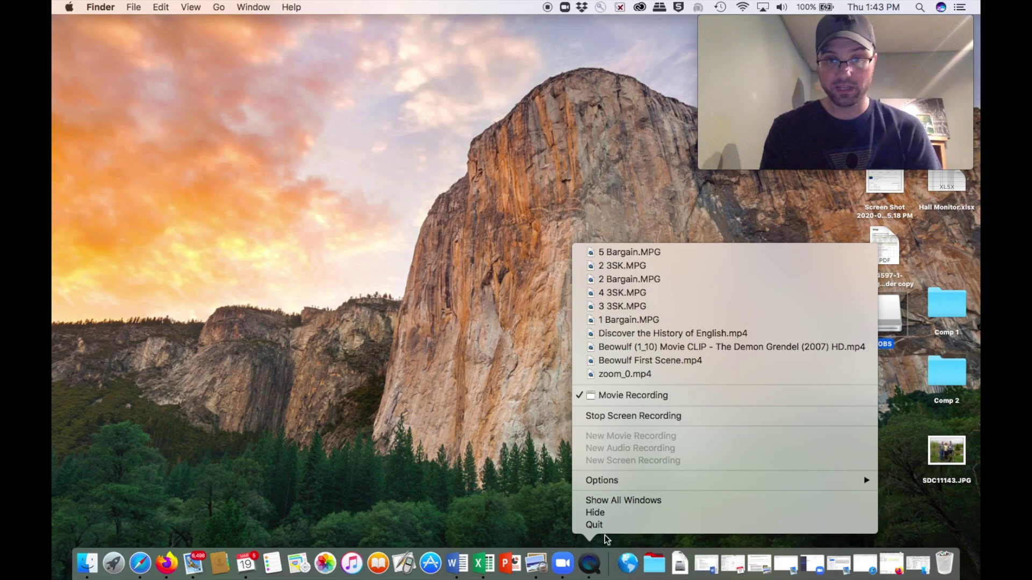
left_click(375, 407)
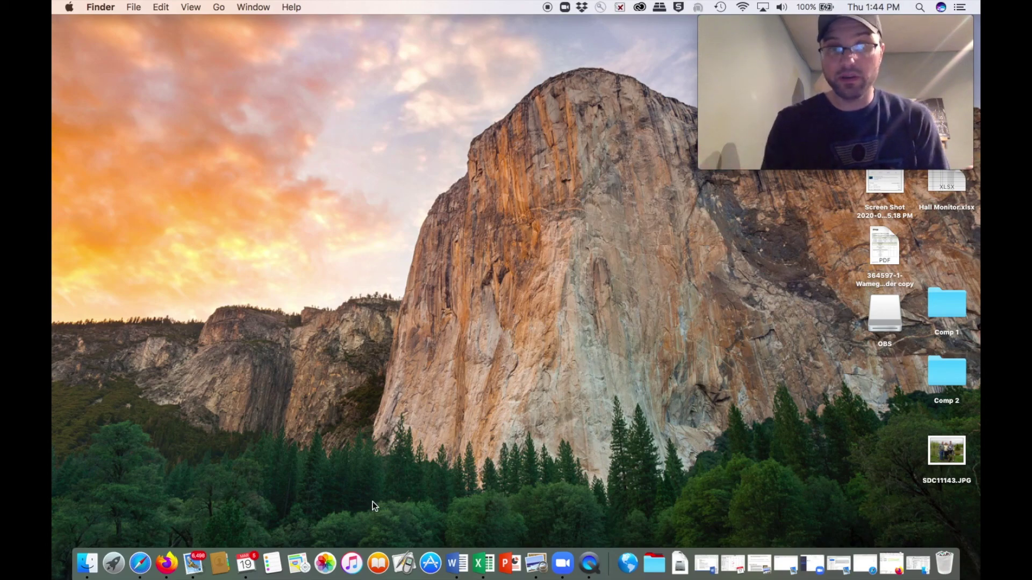
right_click(591, 571)
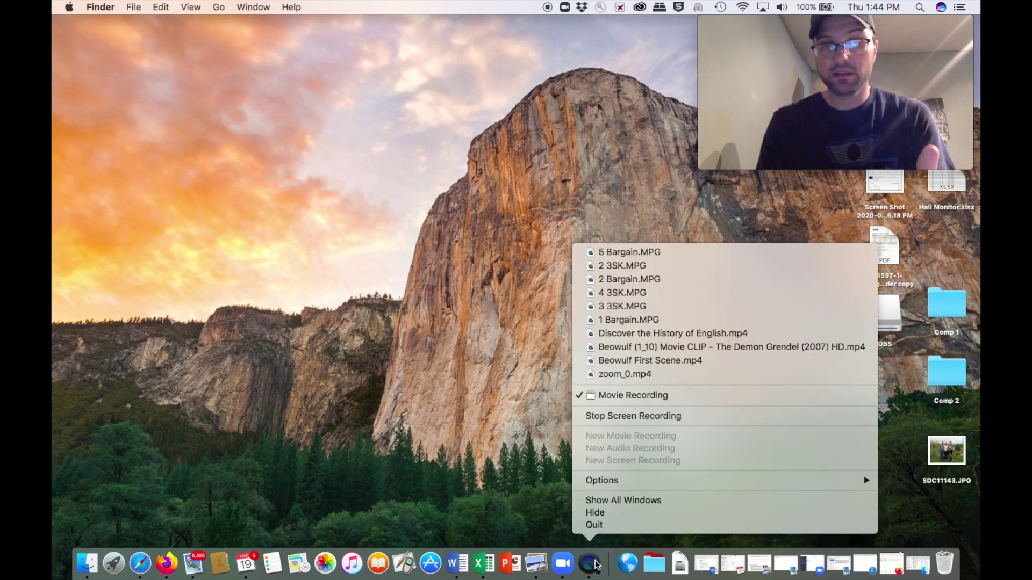
left_click(344, 289)
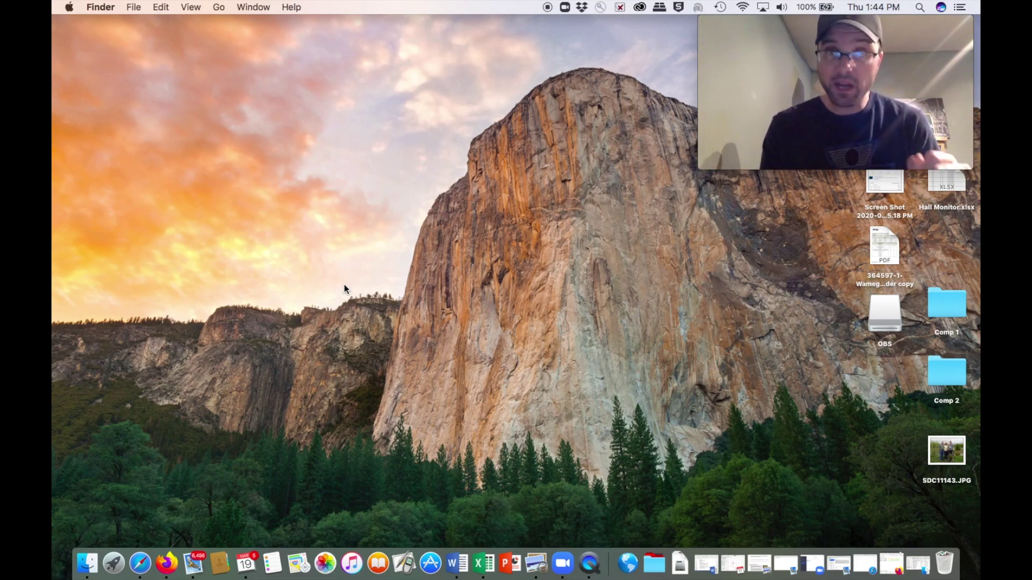
In Firefox's YouTube tabs, decline saving the login and return to the 'Set up your live streaming encoder' help page.
left_click(158, 566)
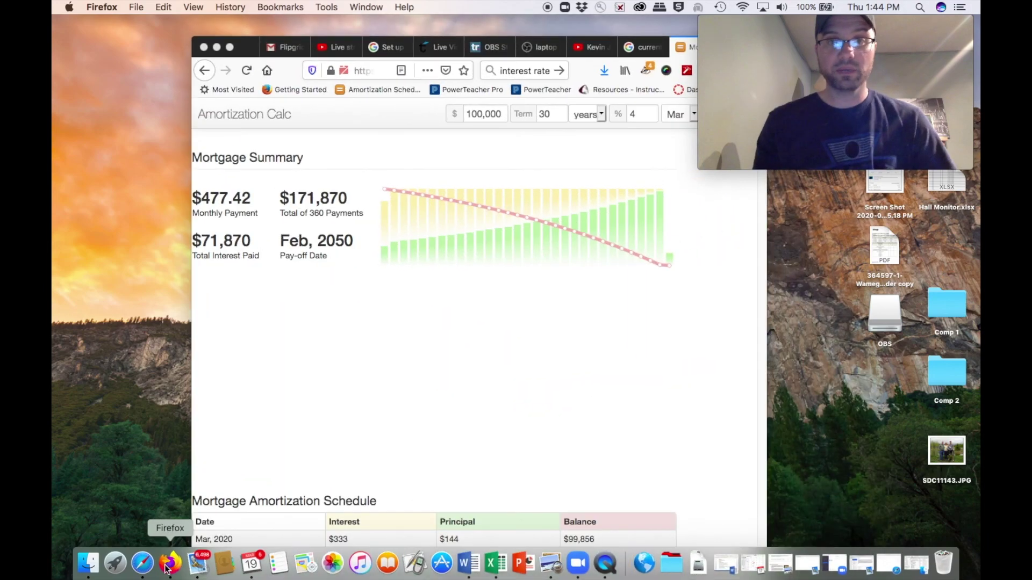
left_click(592, 46)
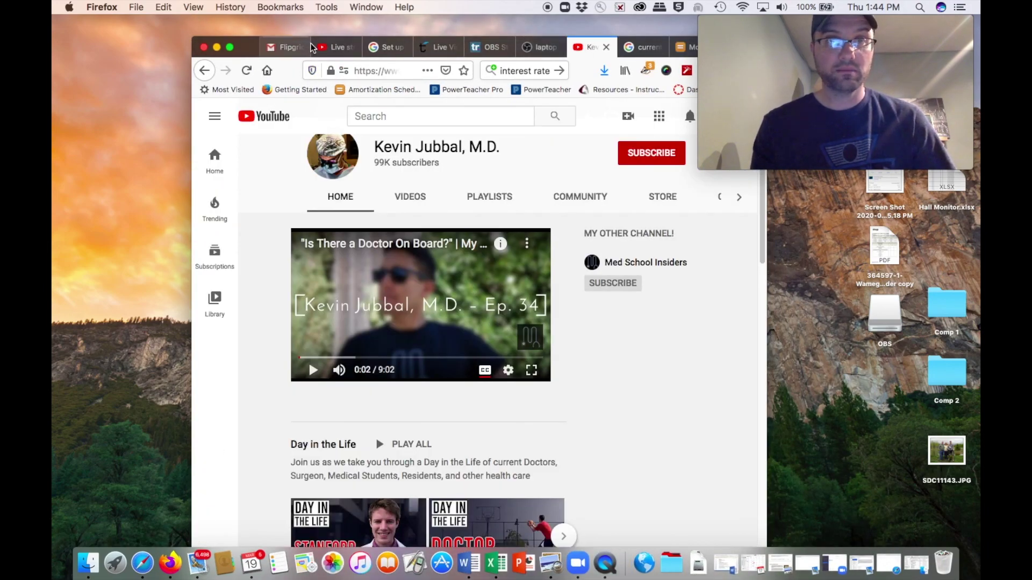
left_click(333, 46)
left_click(210, 116)
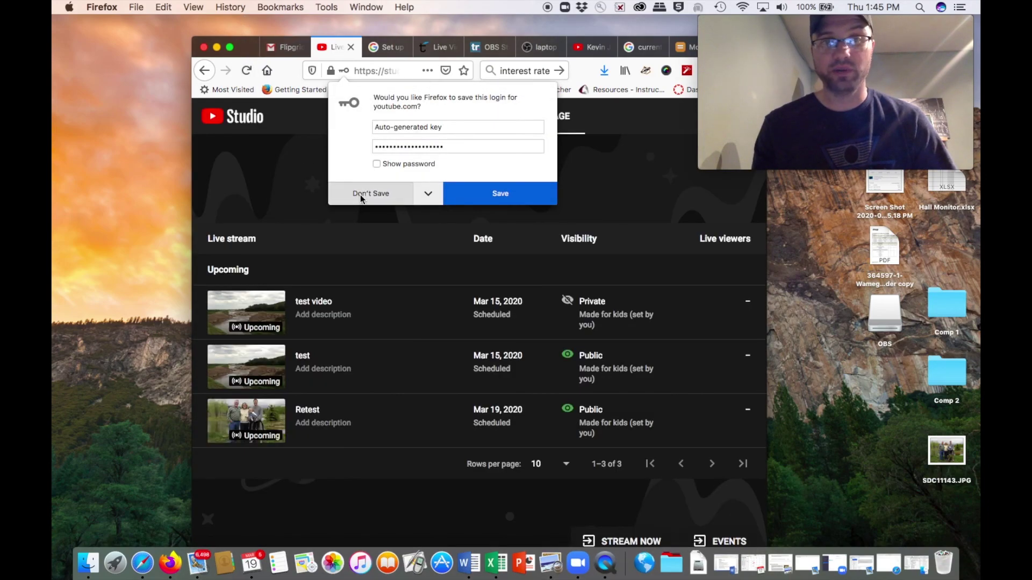
left_click(360, 195)
left_click(204, 70)
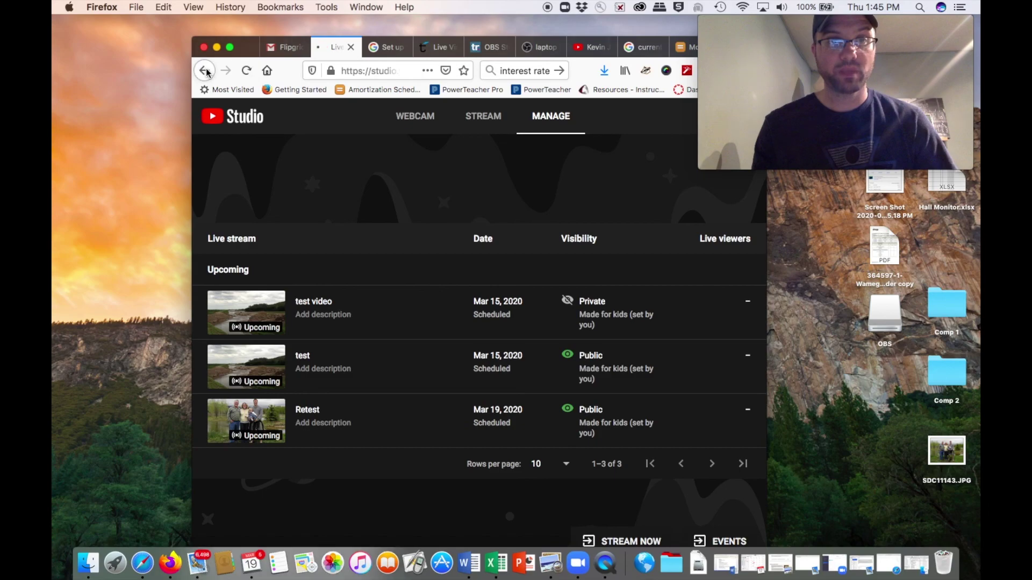
left_click_drag(251, 49, 117, 33)
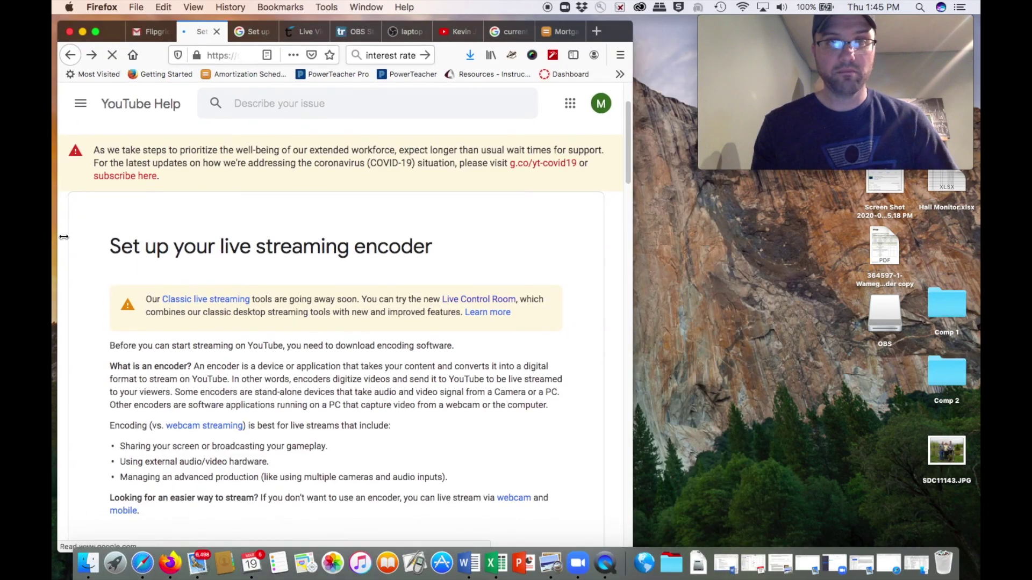
Open YouTube from the Google apps grid and choose Upload video under the camera icon.
left_click(571, 108)
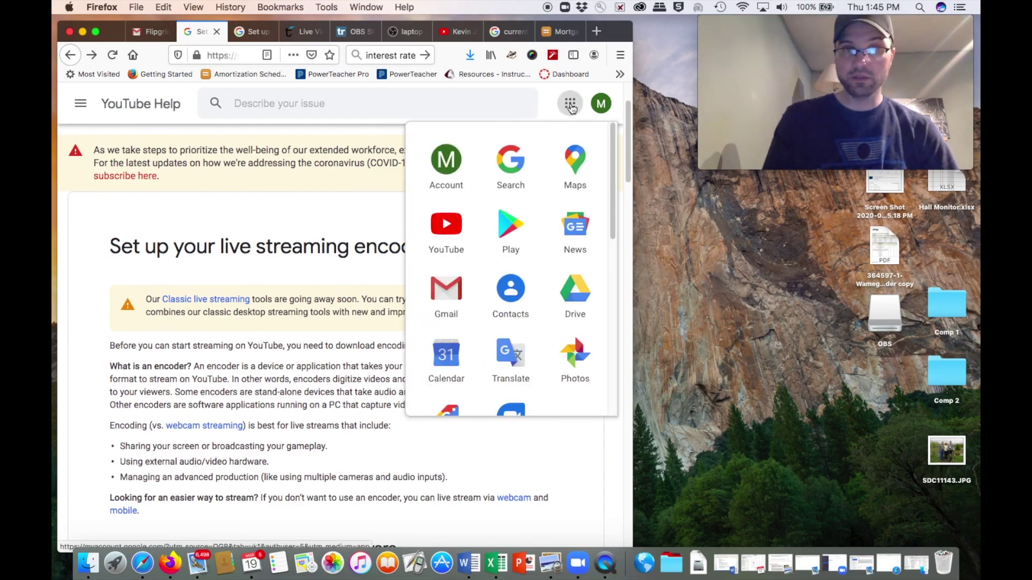
left_click(446, 218)
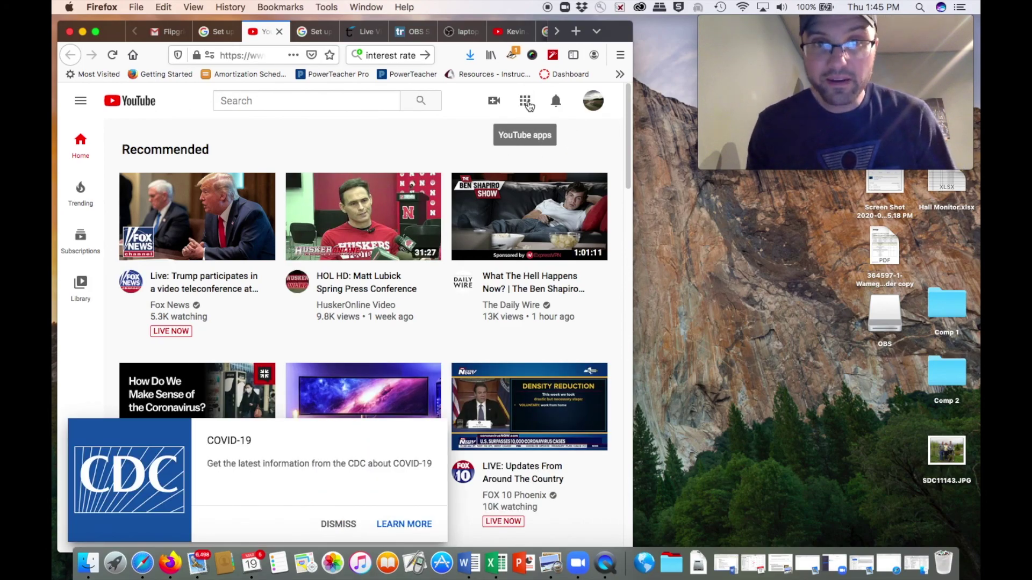
left_click(527, 104)
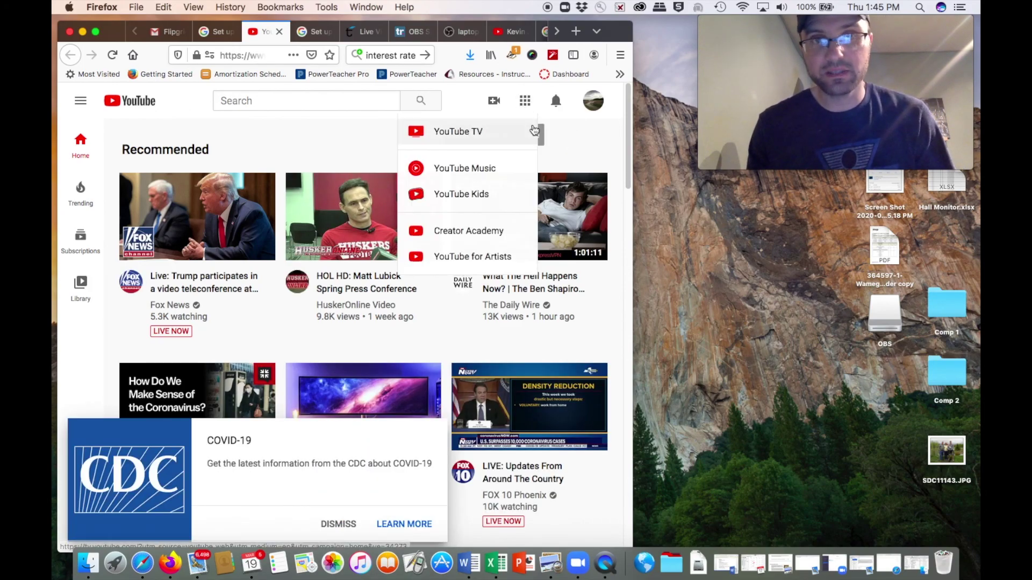
left_click(571, 153)
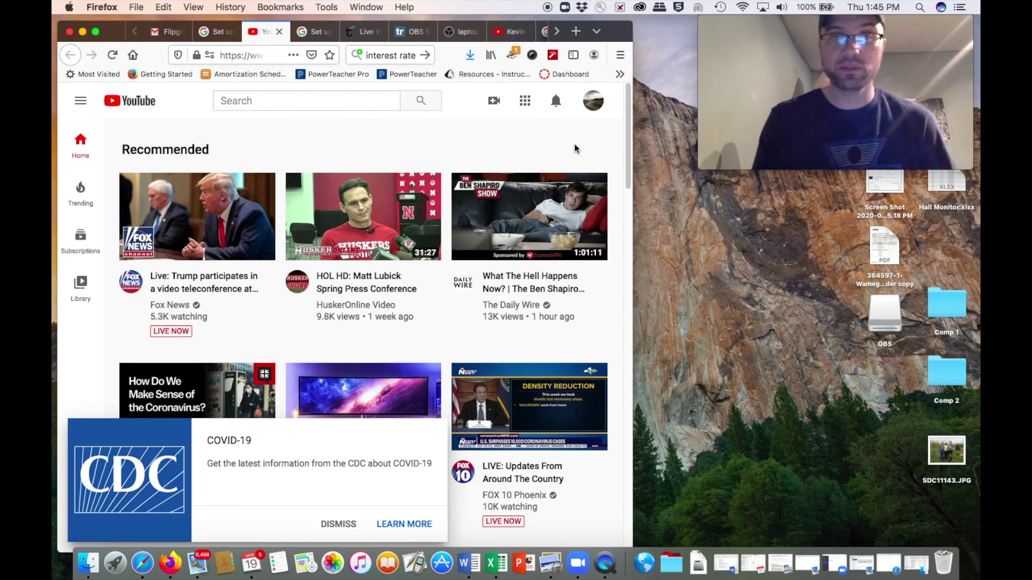
left_click(495, 102)
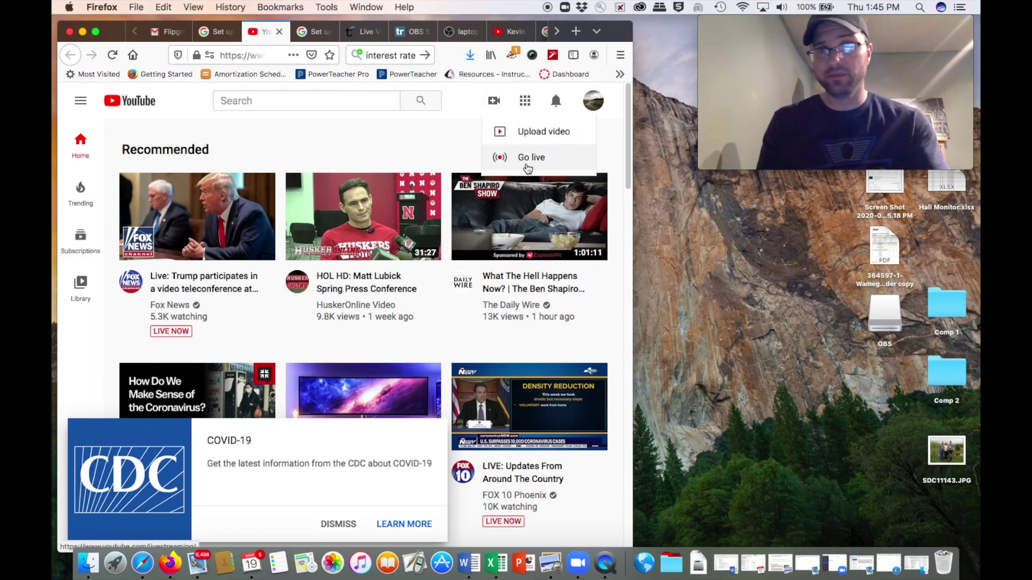
left_click(529, 143)
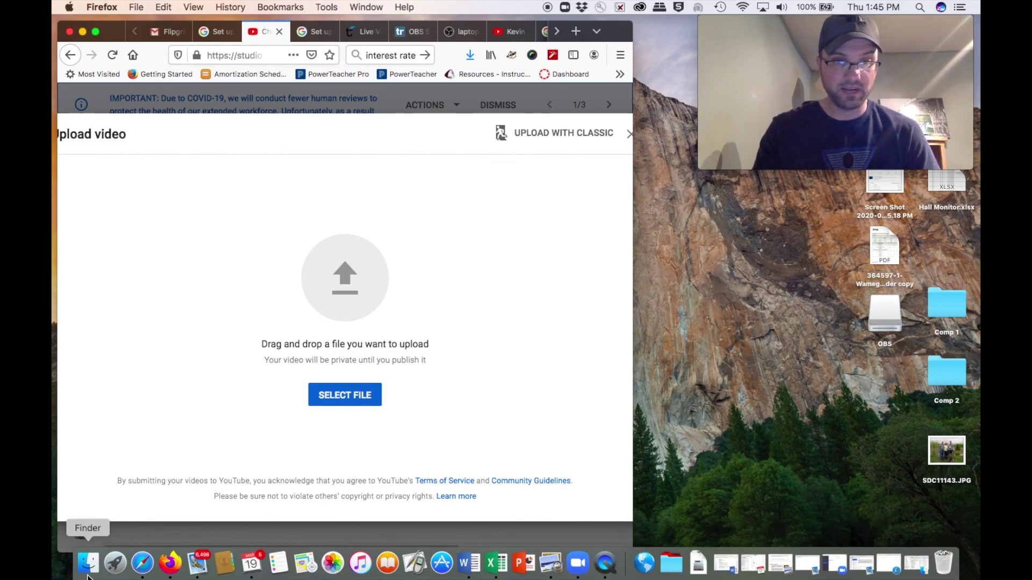
Minimize the Google Classroom window to clear the screen.
left_click(114, 570)
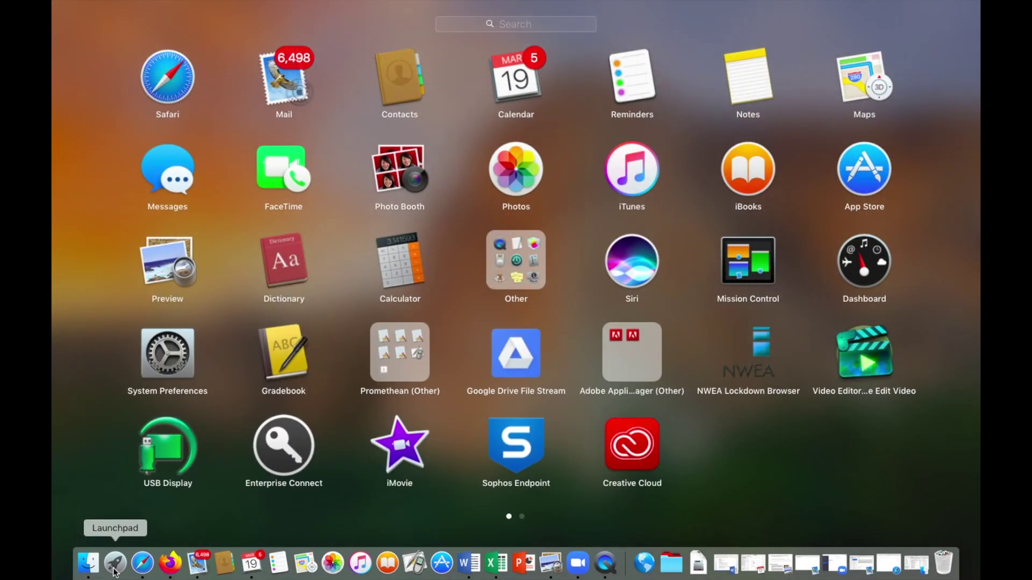
left_click(143, 562)
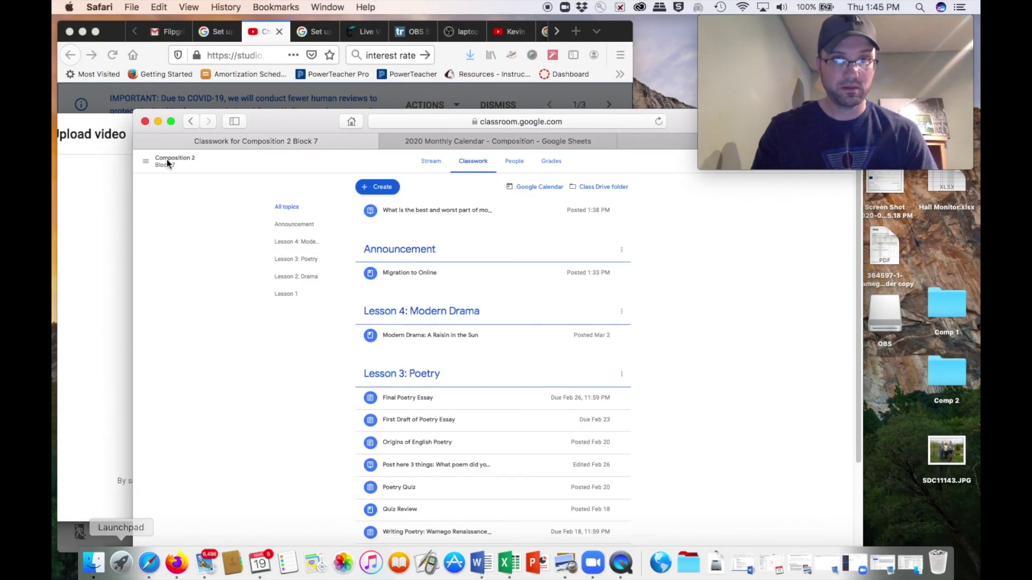
left_click(158, 122)
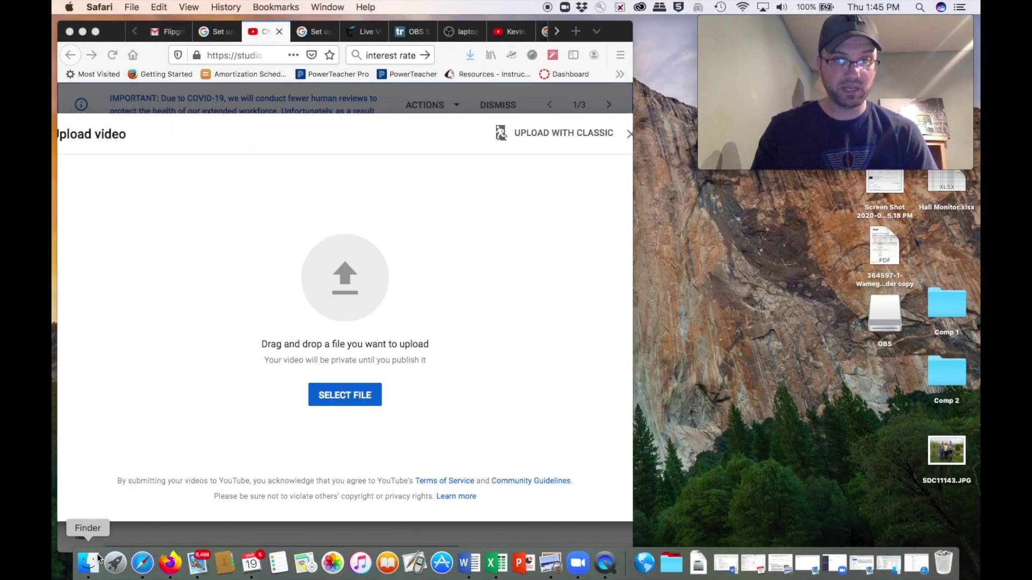
Drag the talent show .MOV file from Finder onto YouTube's upload area, then minimize Finder.
left_click(98, 558)
left_click_drag(247, 231, 725, 263)
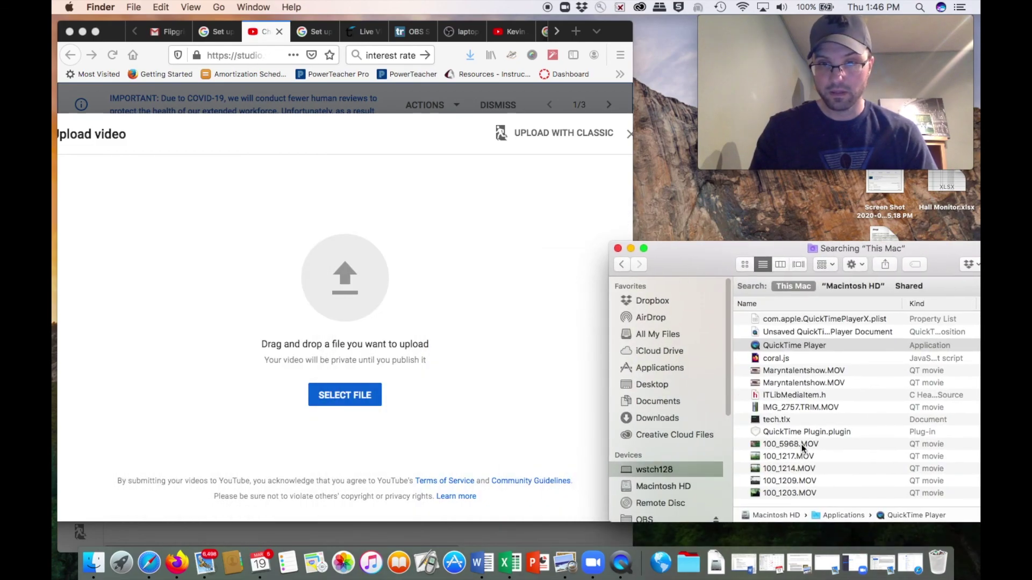
left_click(814, 370)
left_click_drag(813, 371, 360, 302)
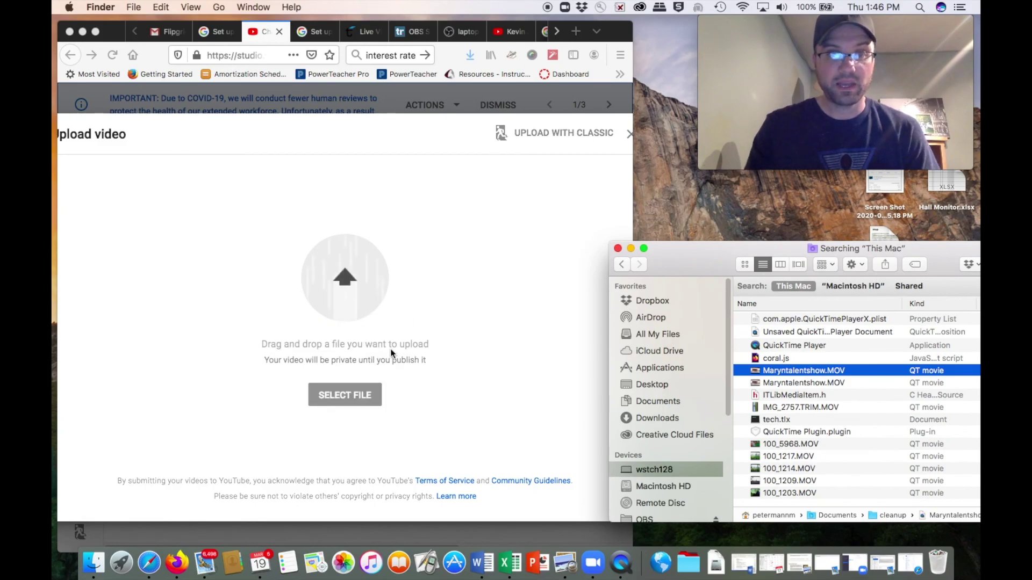
left_click(631, 248)
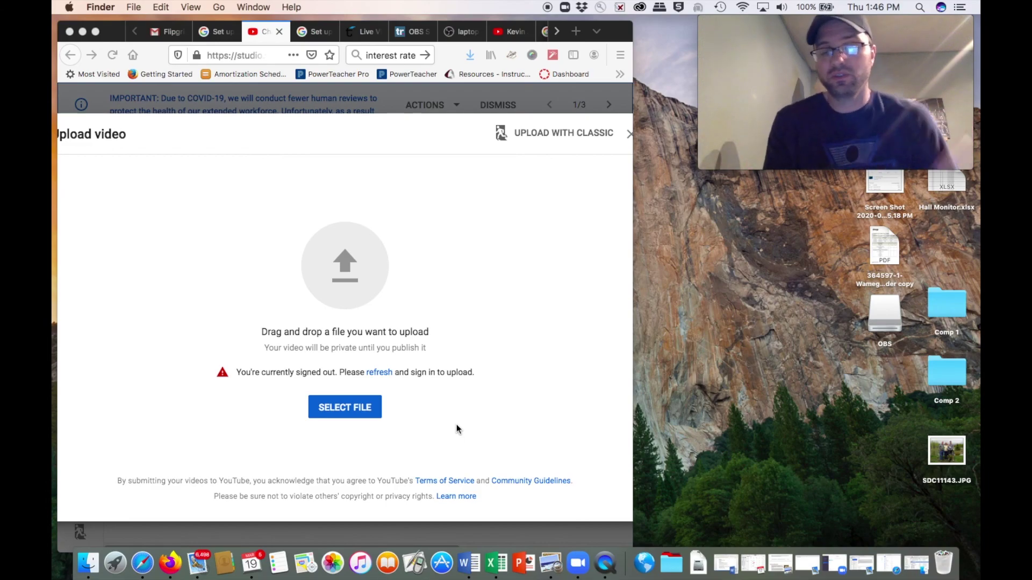
left_click(611, 562)
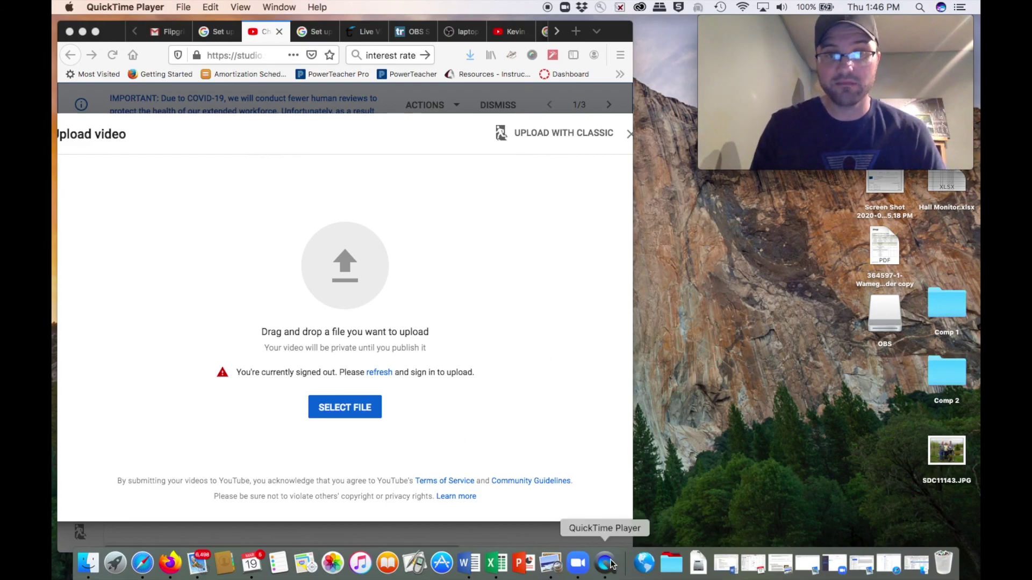
Show QuickTime Player's Dock menu with recent movies and Stop Screen Recording.
right_click(611, 562)
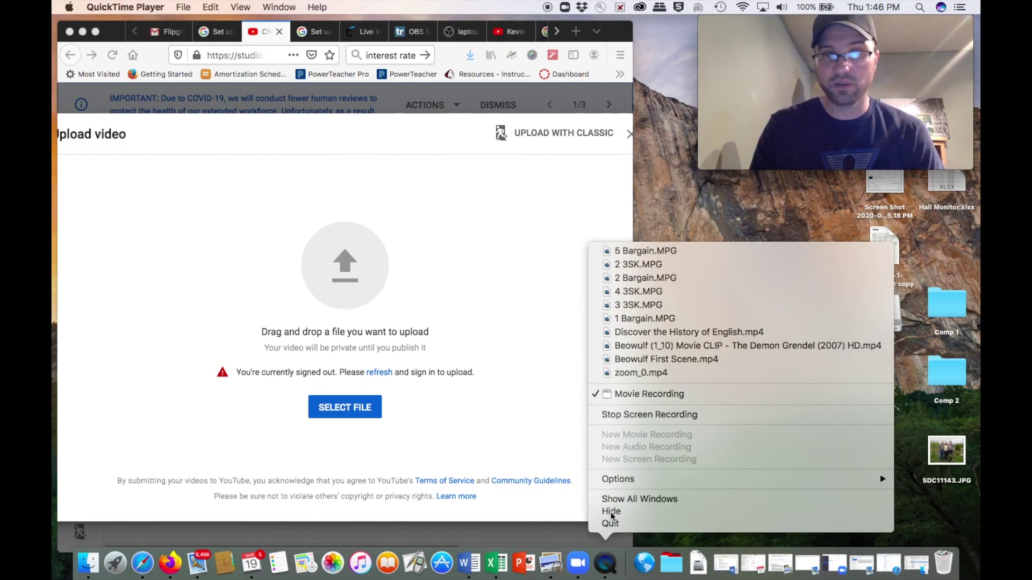